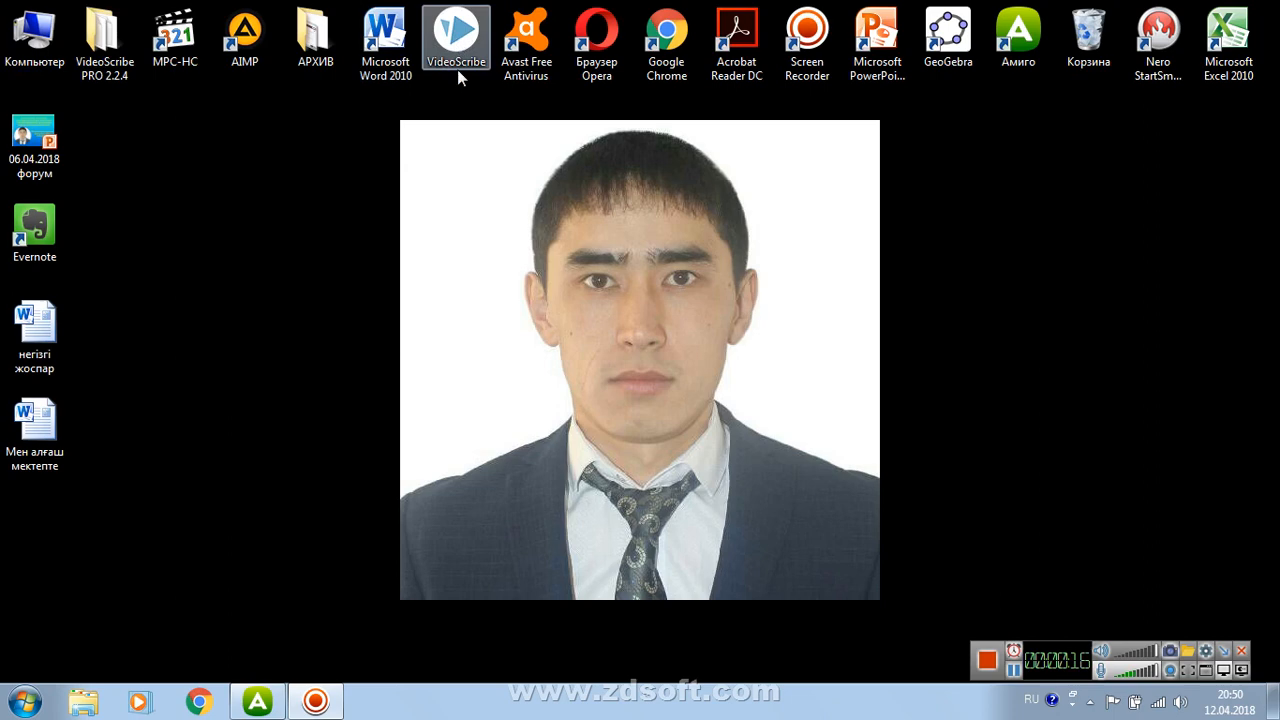
Step: Open the Sparkol ZIP archive from the computer's Downloads folder
double_click(457, 69)
left_click(14, 52)
double_click(14, 52)
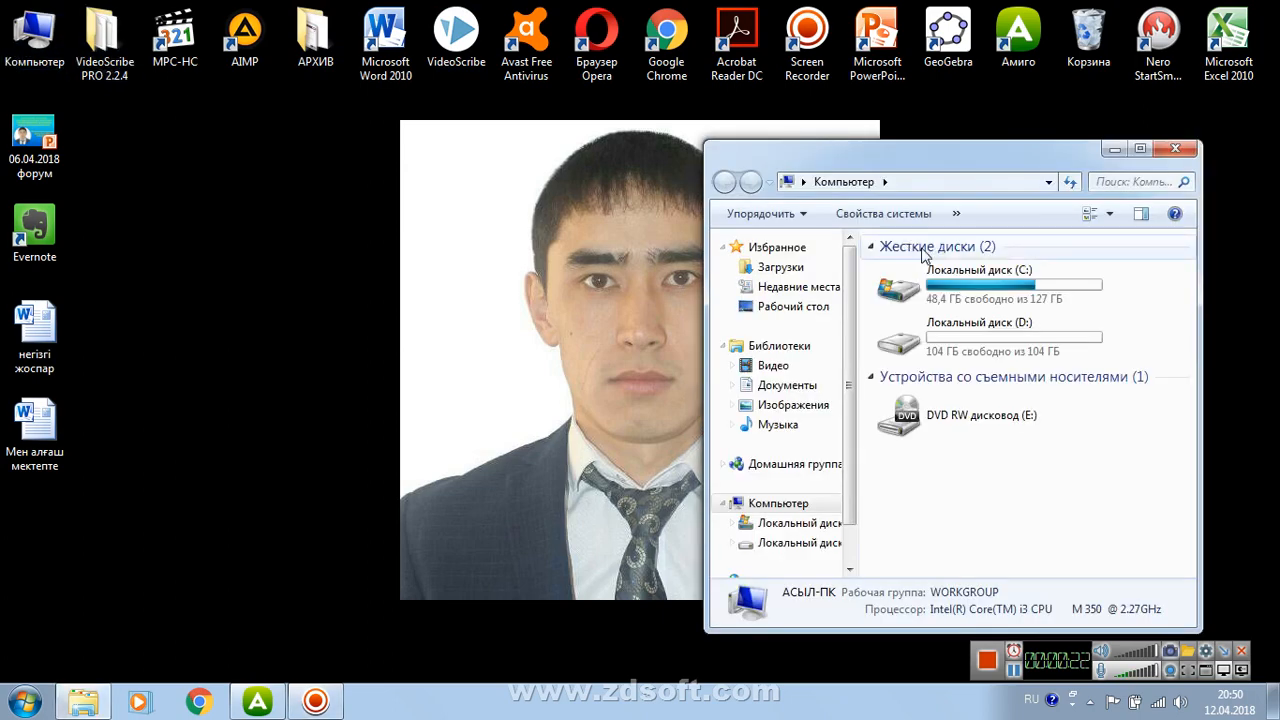
left_click(806, 270)
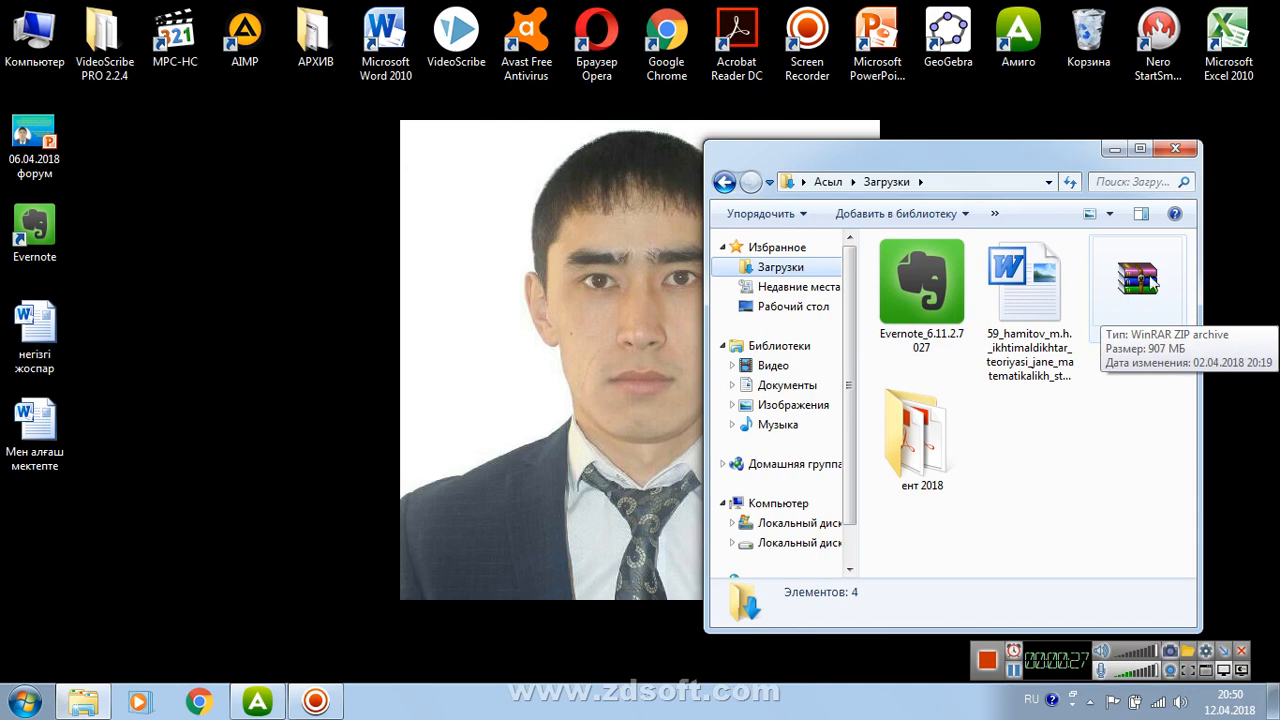
double_click(1155, 311)
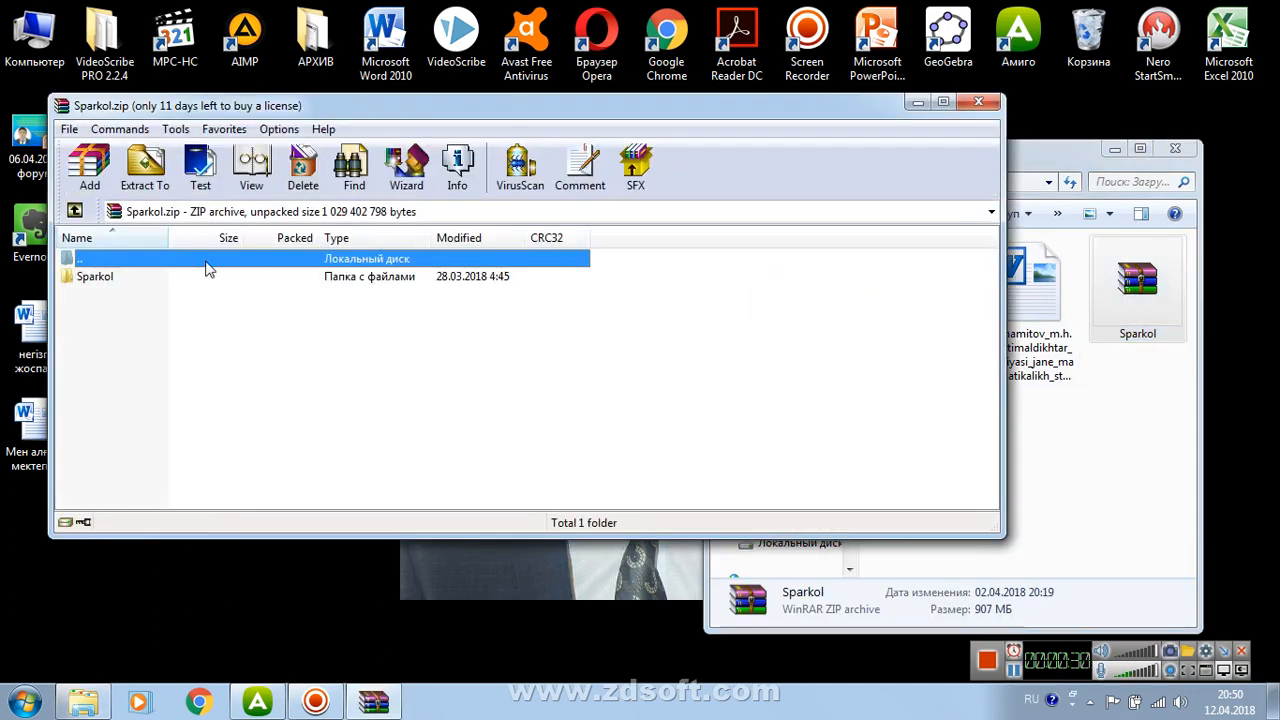
Step: Examine the Rvid, допмат and Sparkol_VideoScribe_2.0.2_Pro folders inside the Sparkol archive for the VideoScribe installer
double_click(70, 277)
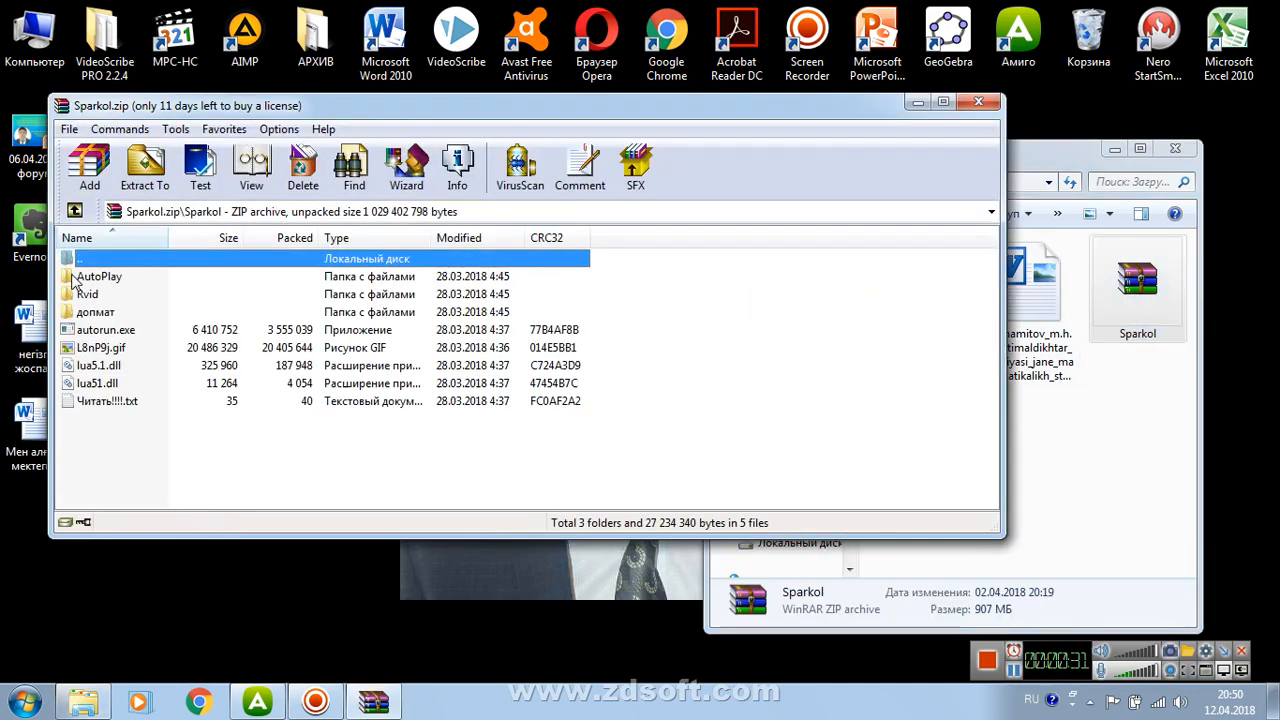
double_click(100, 294)
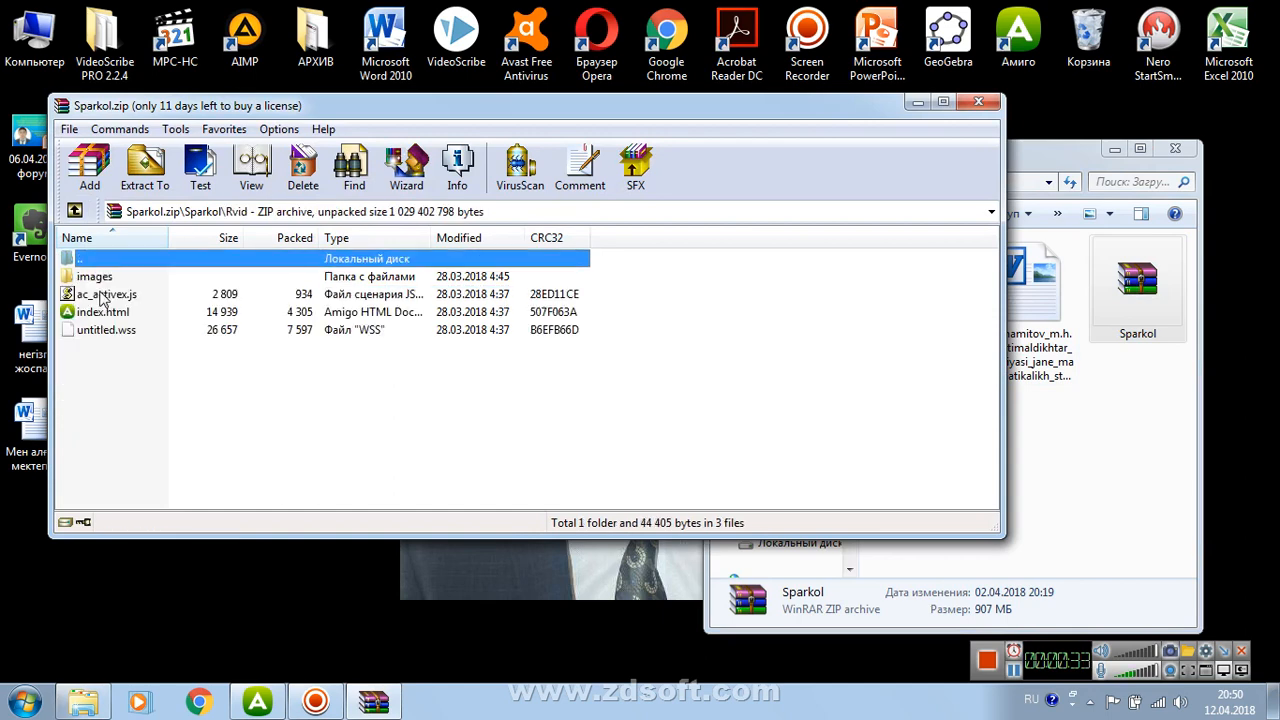
left_click(102, 278)
double_click(93, 258)
double_click(102, 310)
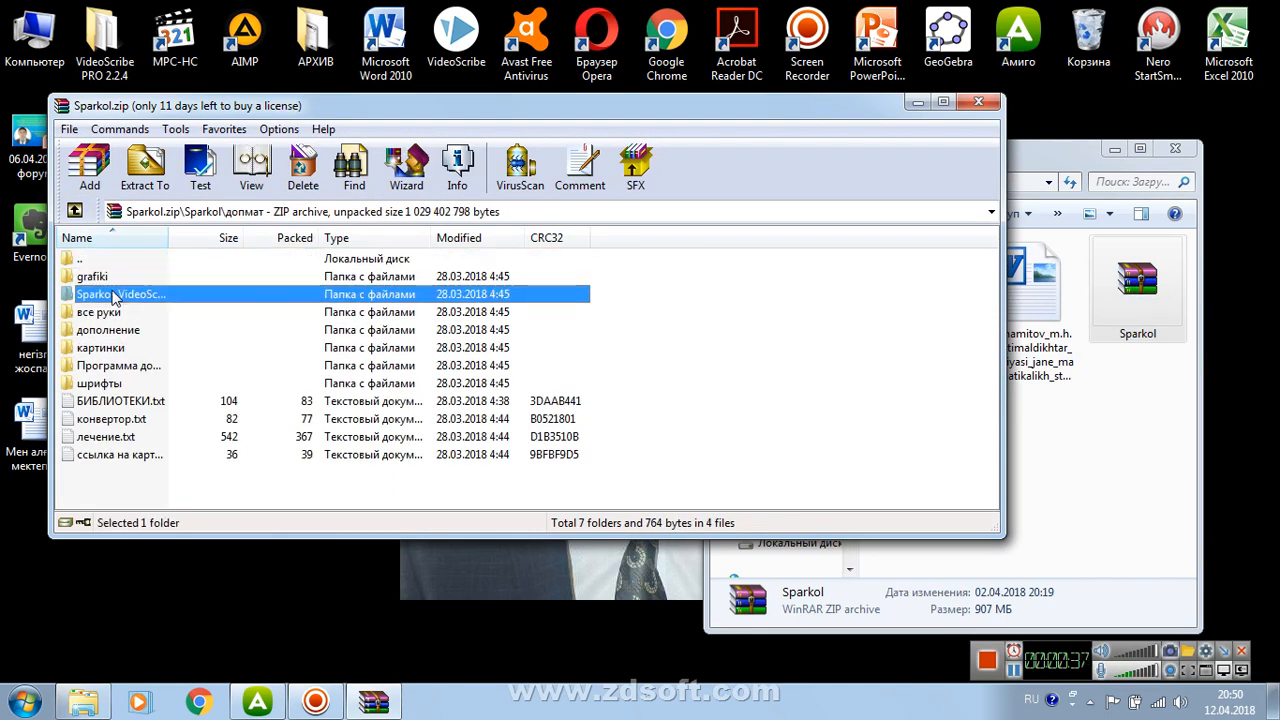
double_click(122, 294)
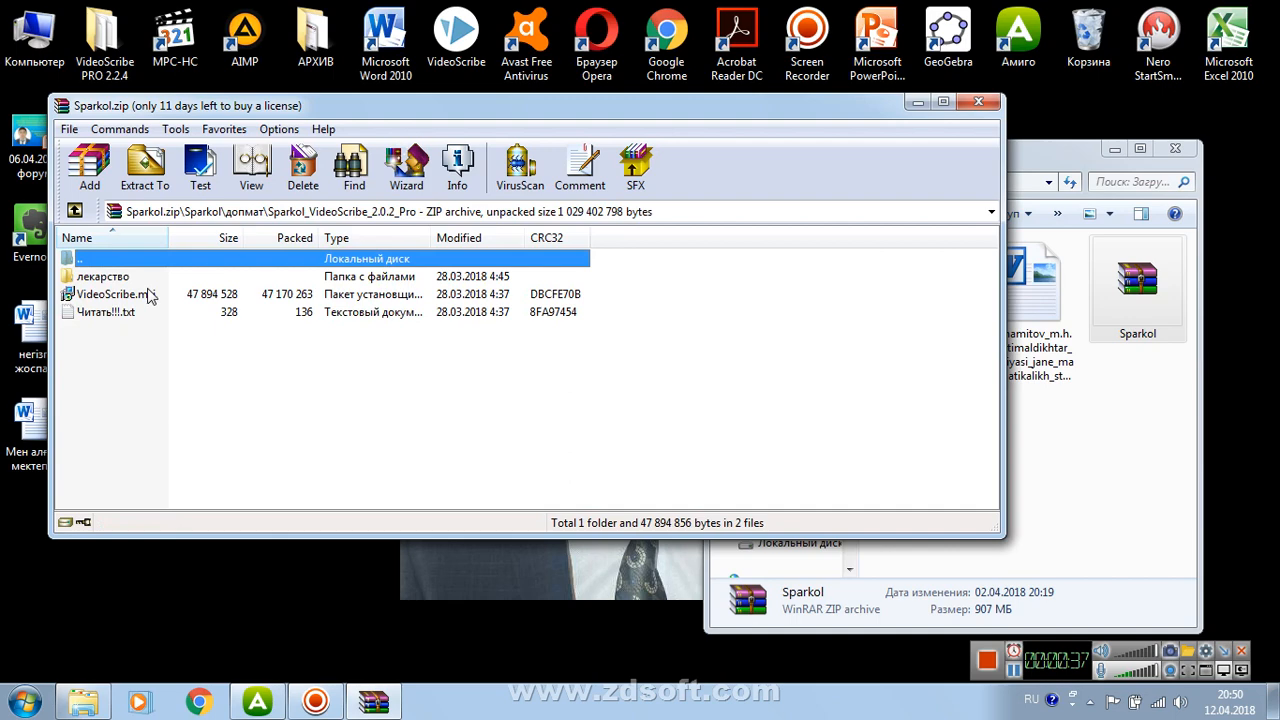
left_click(112, 296)
double_click(110, 262)
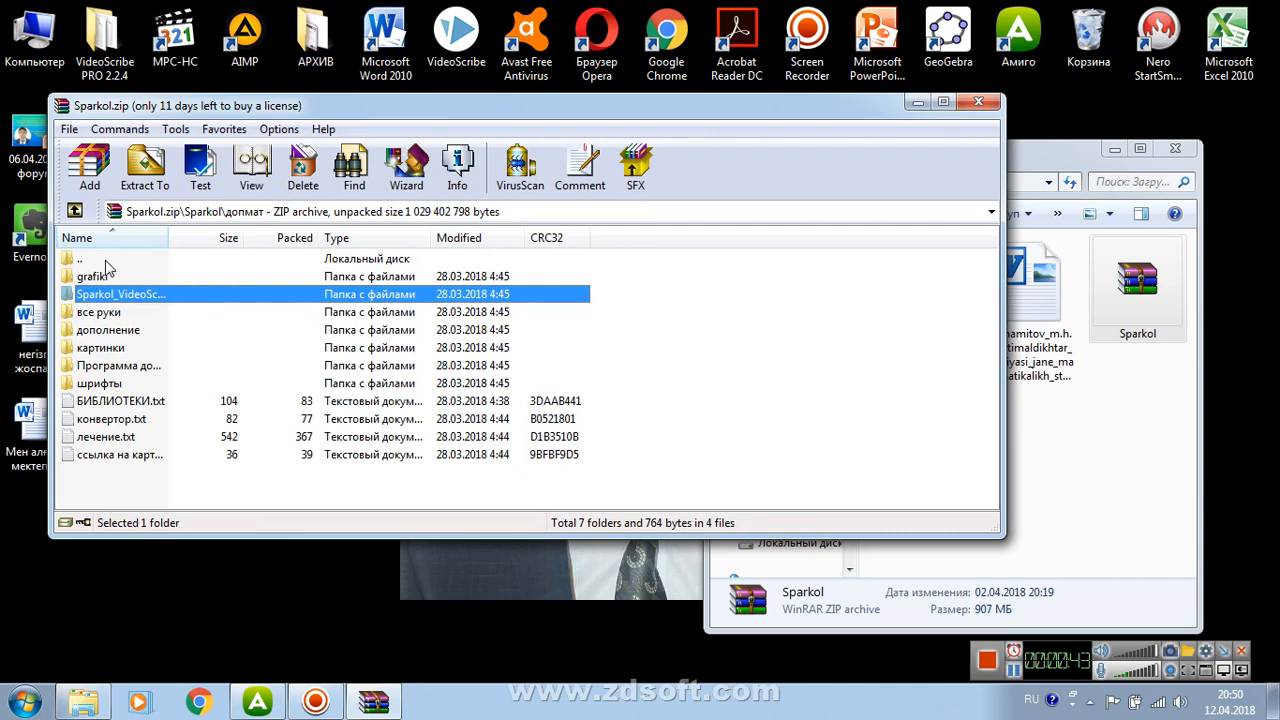
Step: Check the версия Portable and Программа дополнение folders in the archive, and close the archive and file windows
double_click(106, 333)
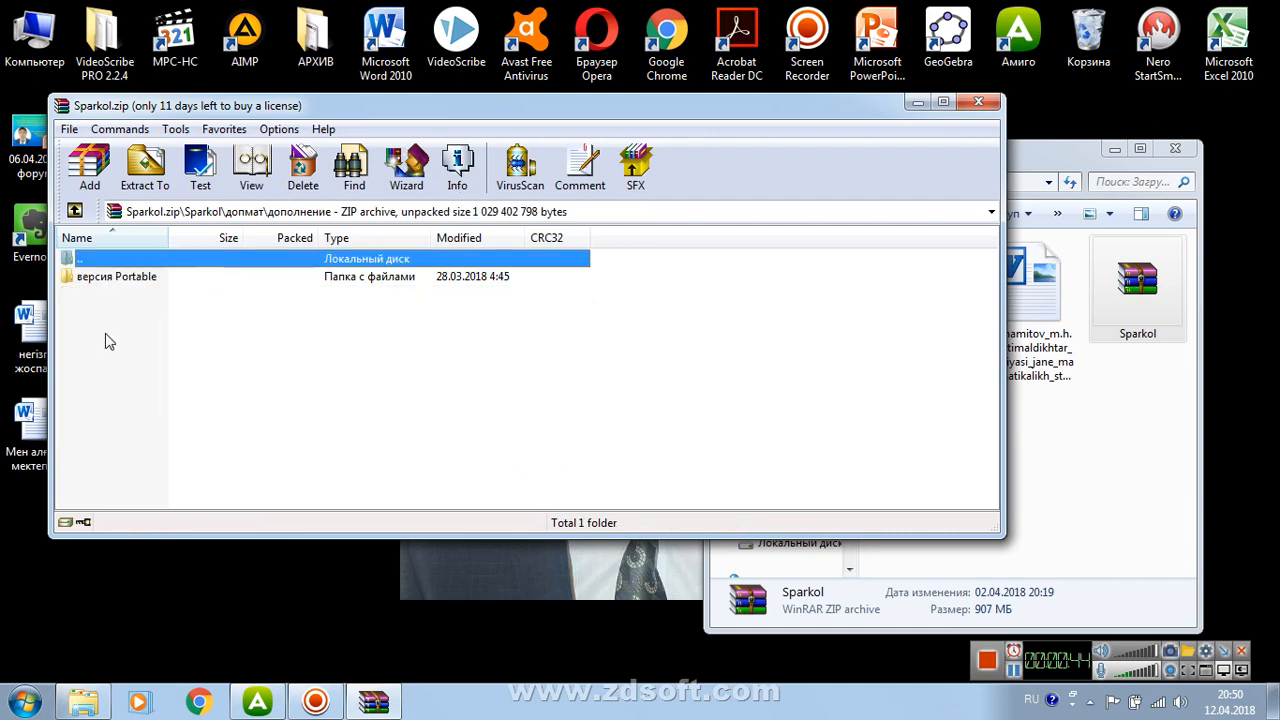
left_click(125, 281)
double_click(123, 281)
left_click(123, 281)
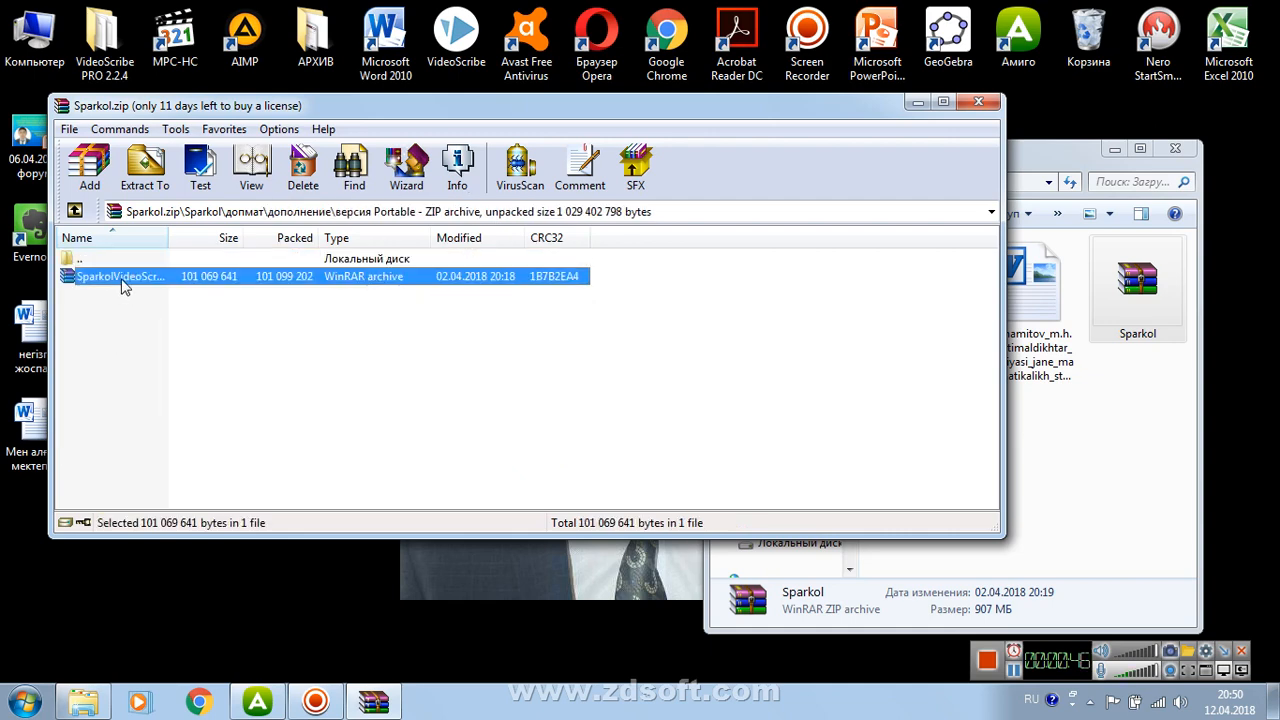
double_click(116, 260)
double_click(116, 260)
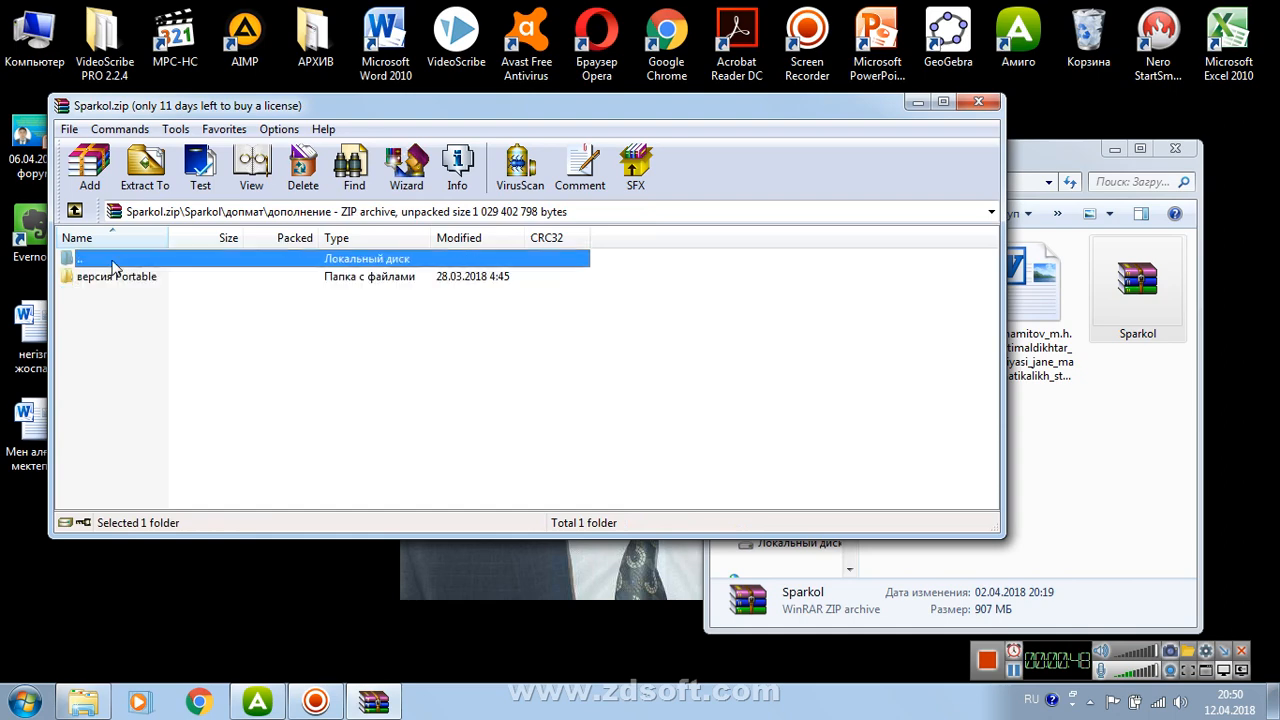
double_click(119, 366)
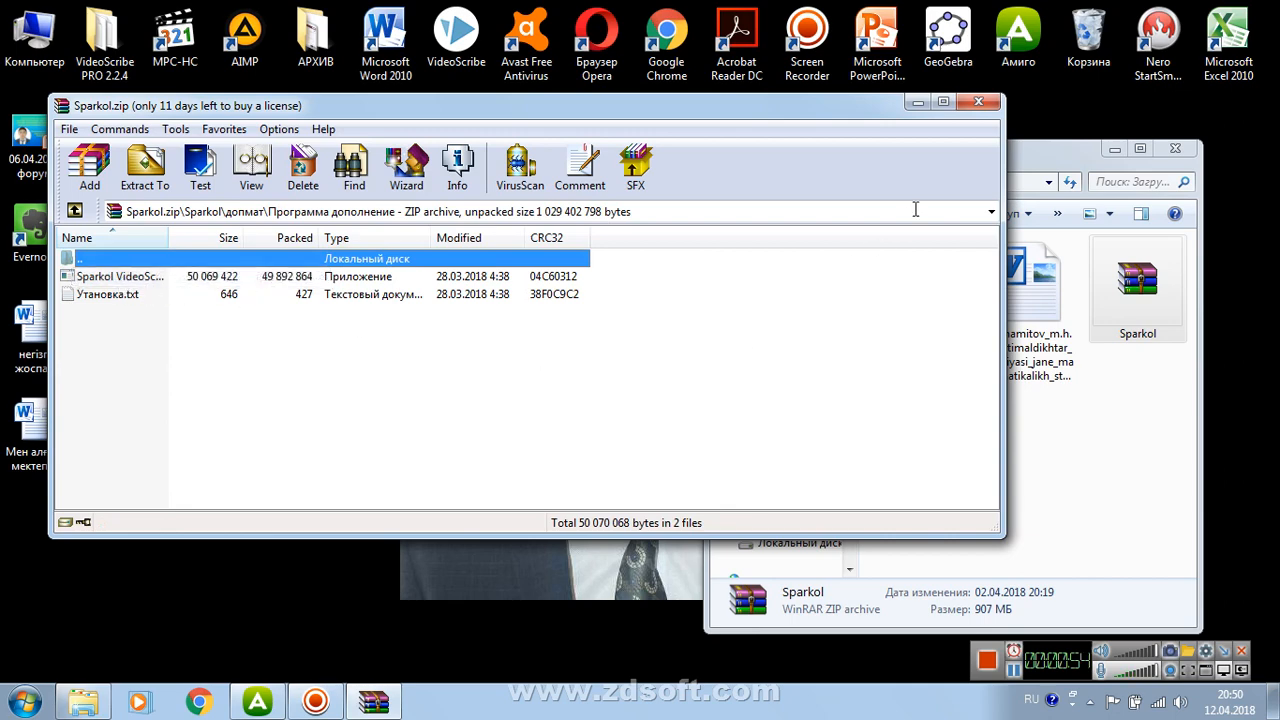
left_click(978, 101)
left_click(1175, 148)
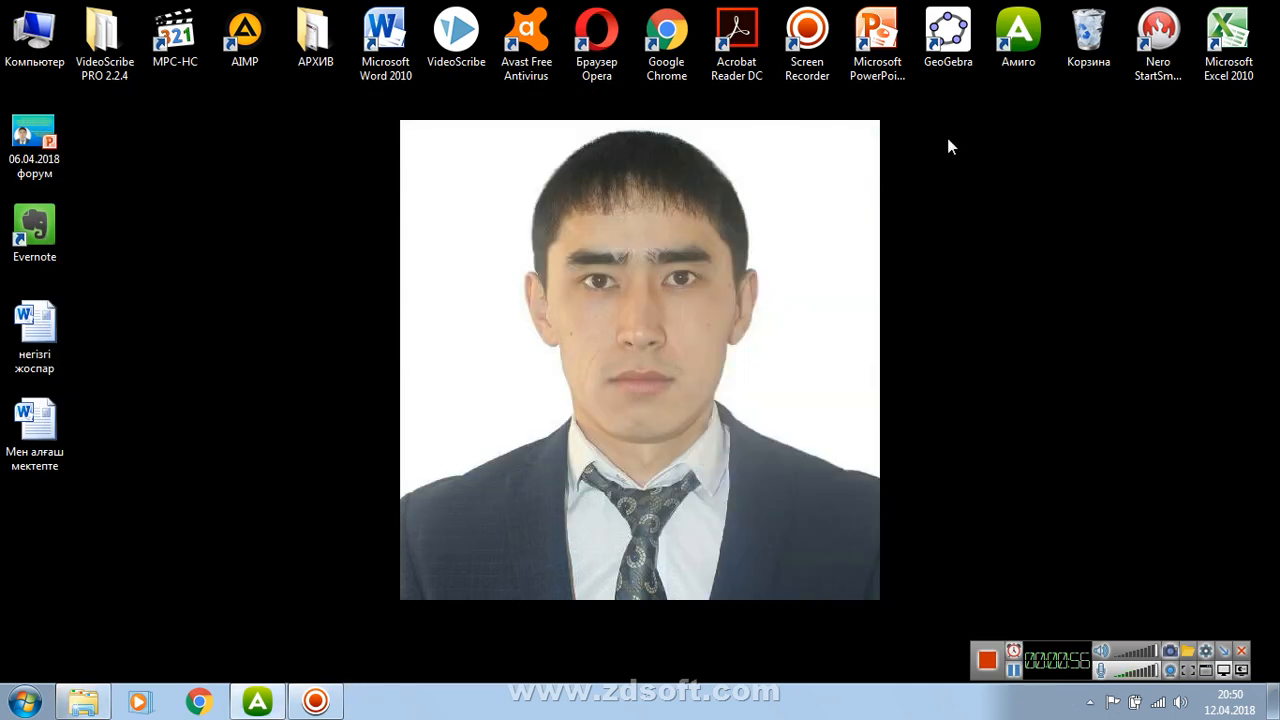
Step: Launch Sparkol VideoScribe in a maximized window and dismiss the application update notice
double_click(456, 42)
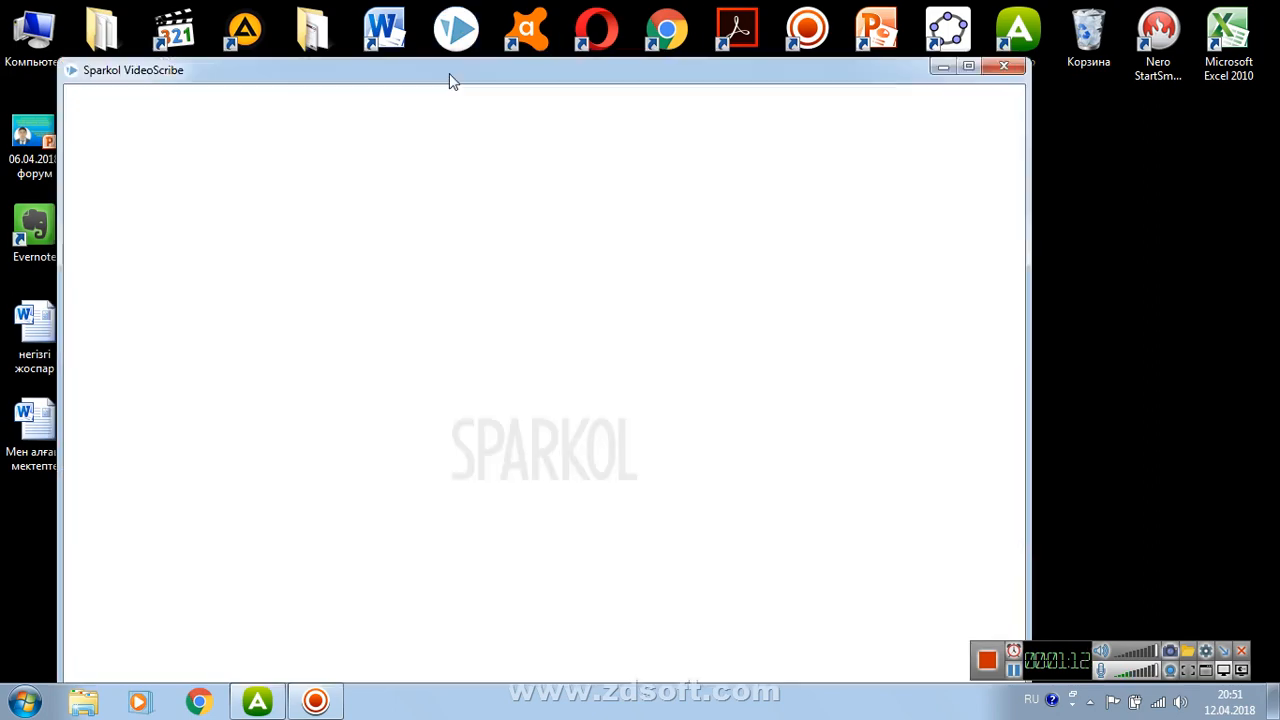
double_click(449, 76)
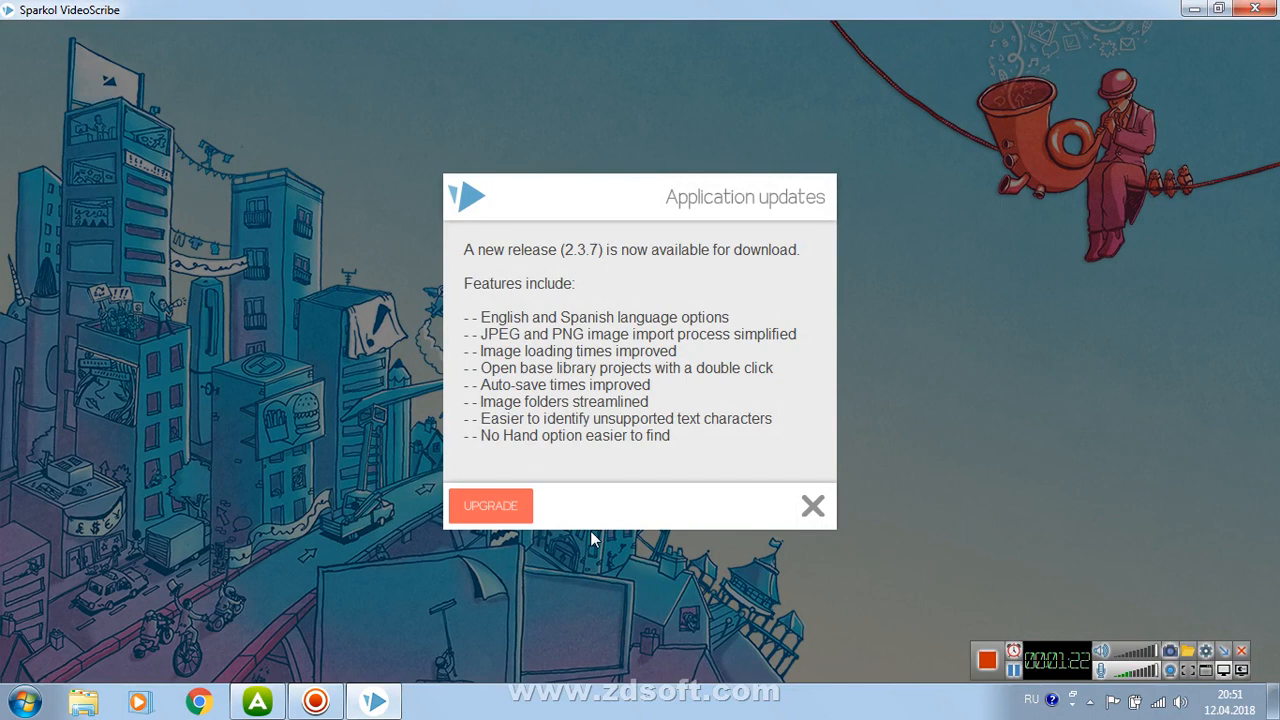
left_click(812, 508)
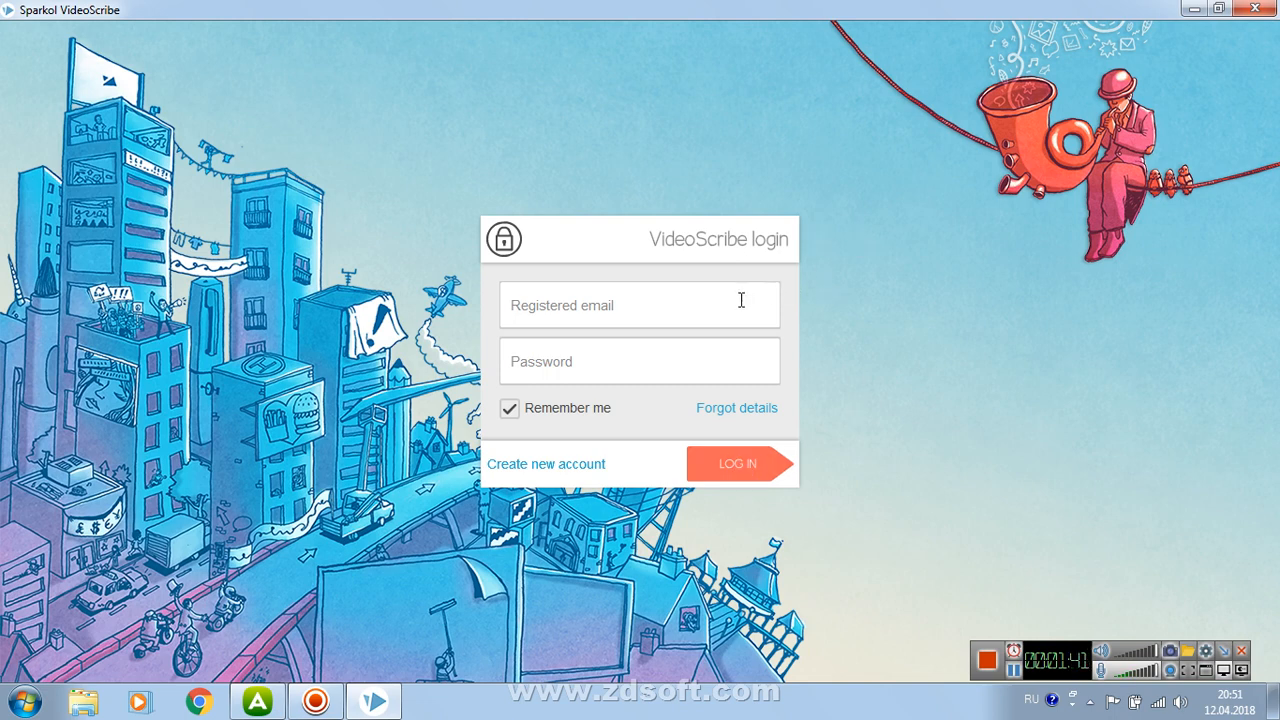
Step: Log in with the e-mail and password fields left empty and Remember me enabled
left_click(556, 415)
left_click(510, 412)
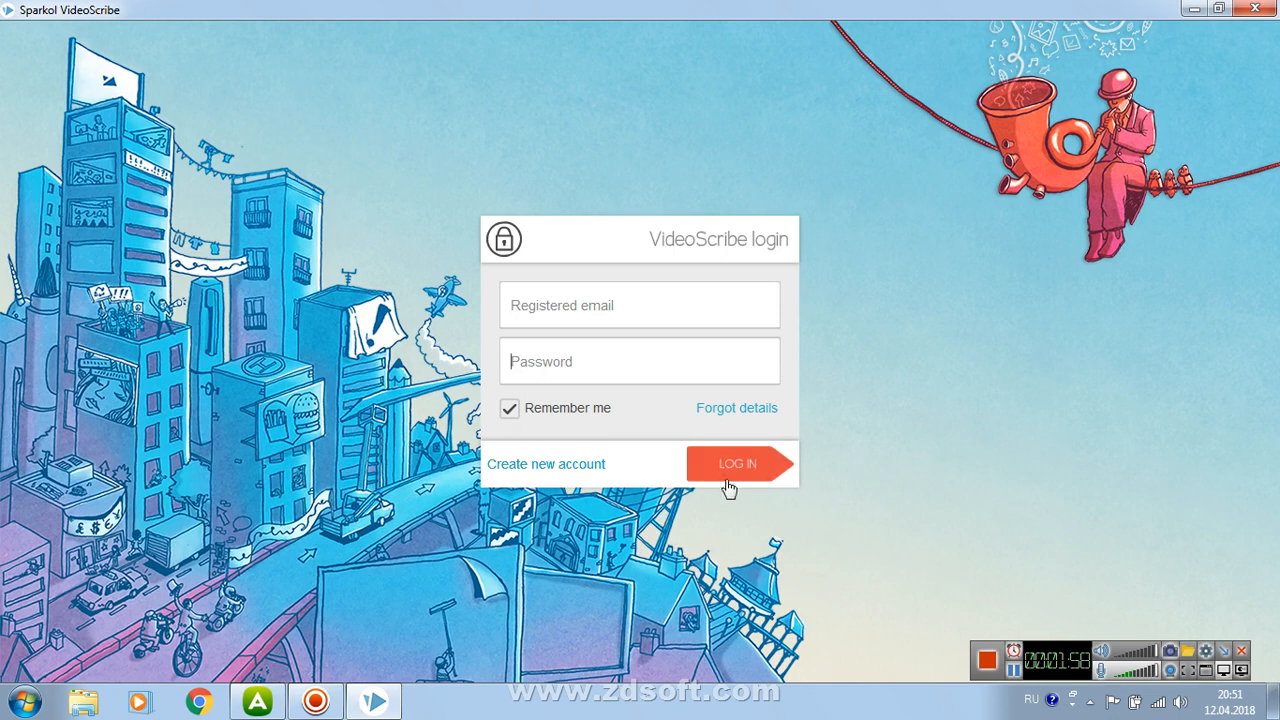
left_click(510, 409)
left_click(510, 410)
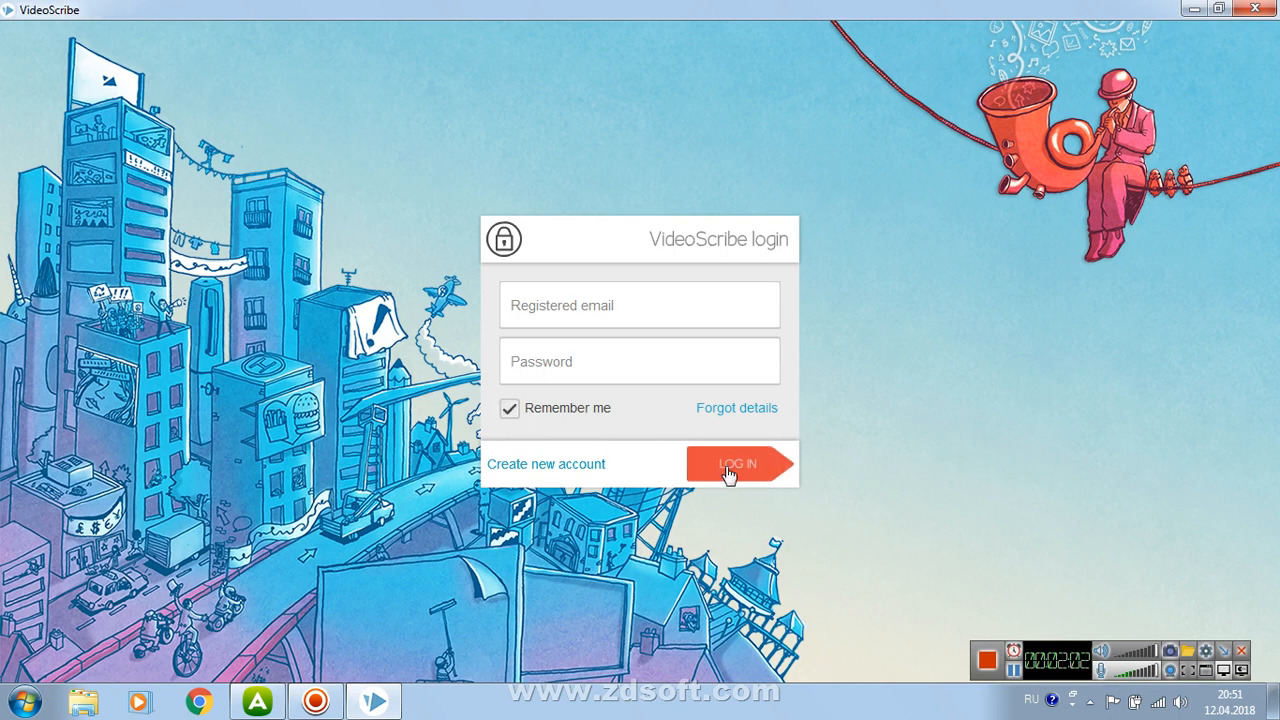
left_click(727, 474)
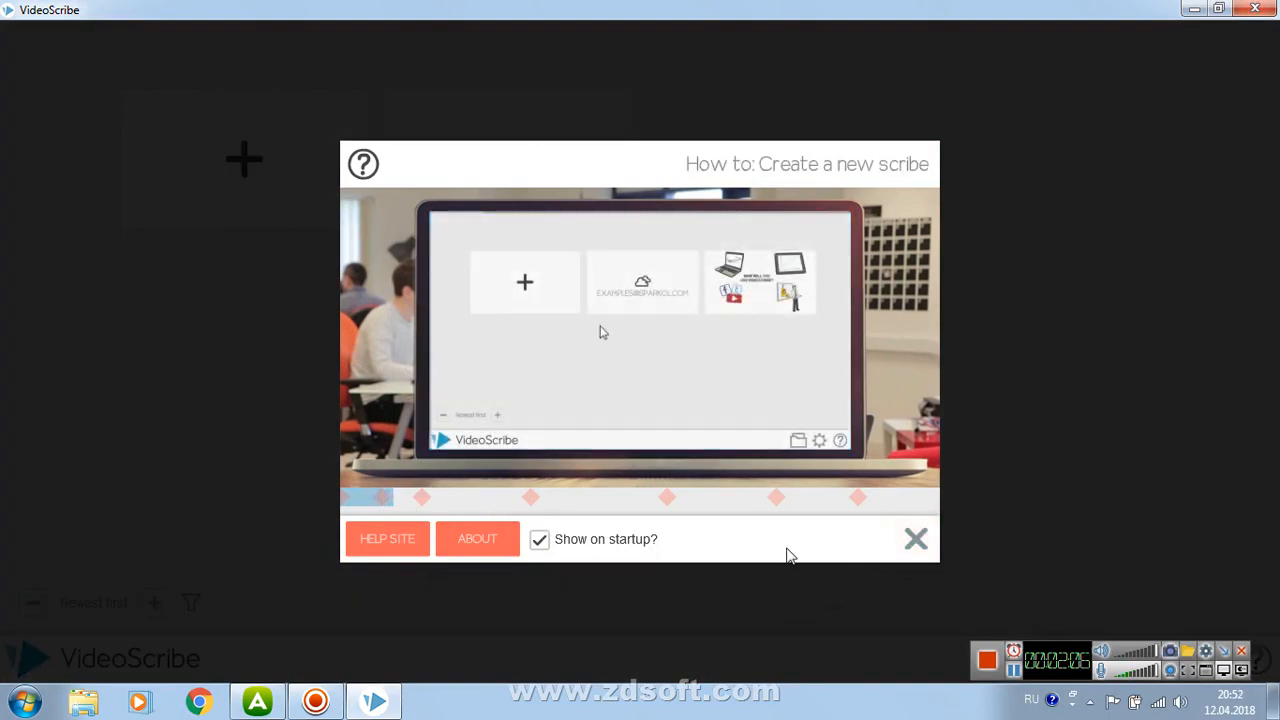
Step: Dismiss the how-to video, offline usage and update dialogs, and create a new blank scribe
left_click(927, 543)
left_click(840, 420)
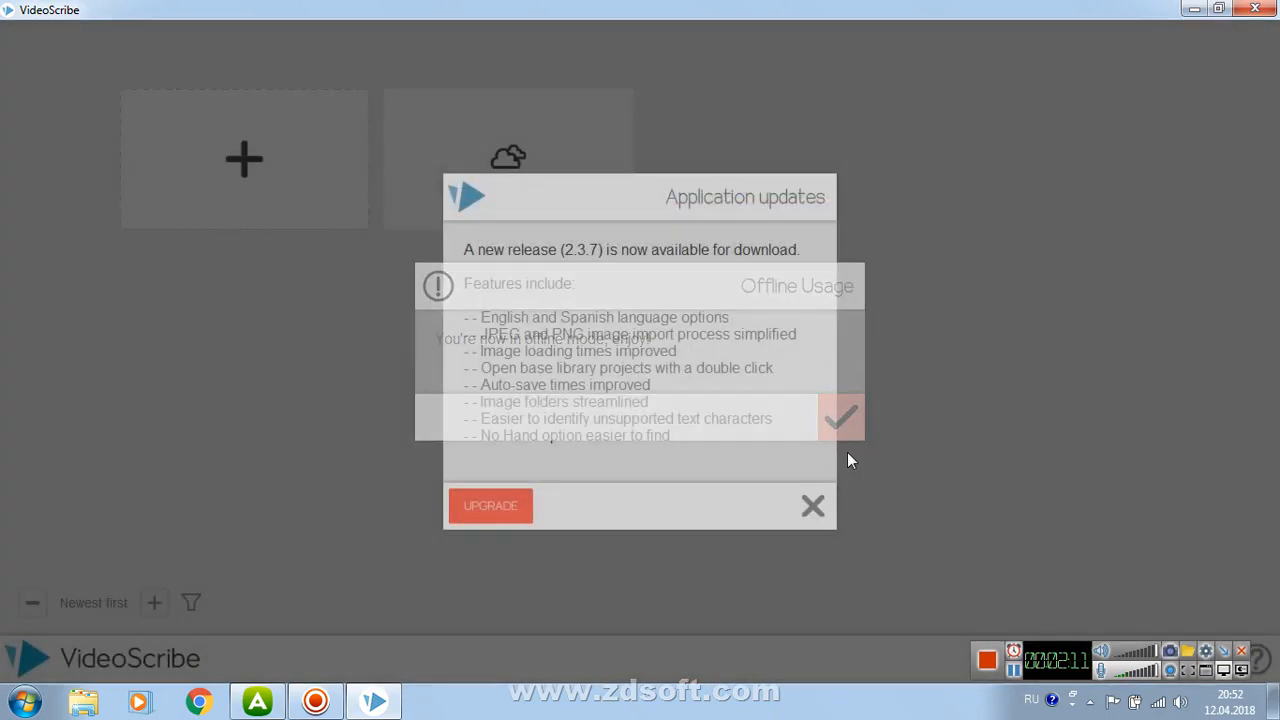
left_click(814, 507)
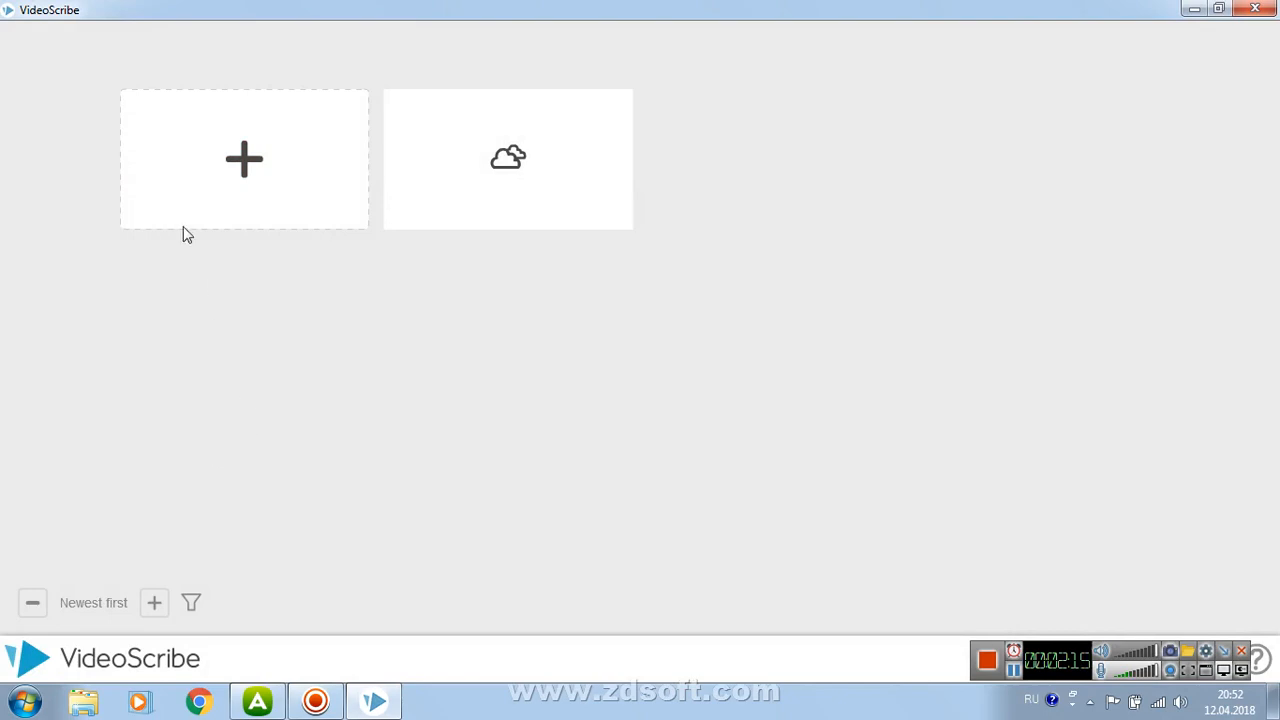
left_click(239, 166)
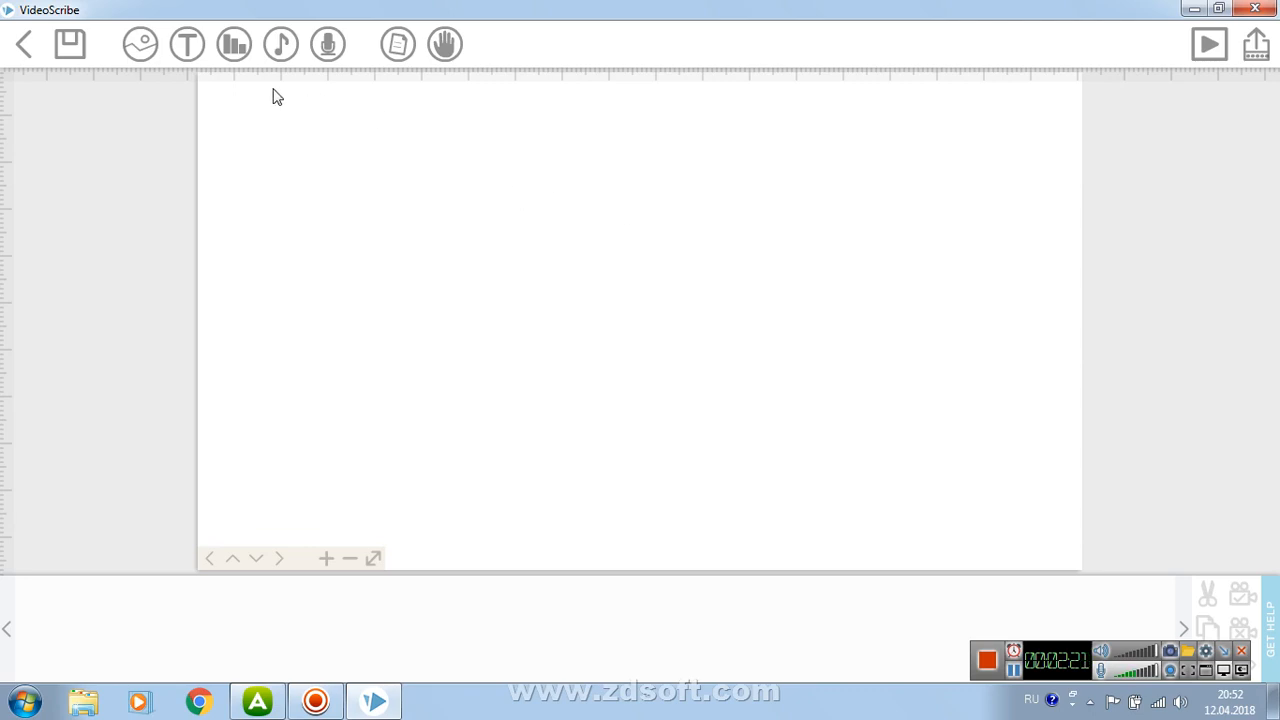
Step: Start a new text element and import the Times New Roman font with Cyrillic characters for it
left_click(190, 60)
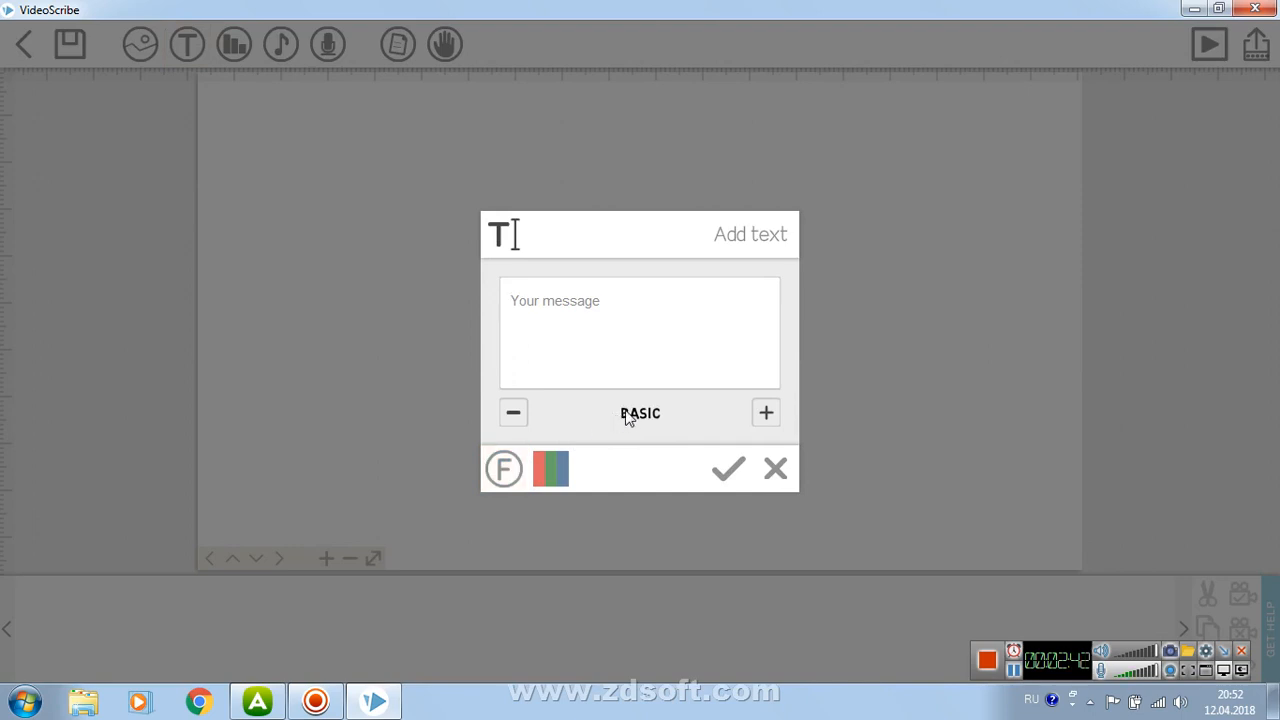
left_click(505, 470)
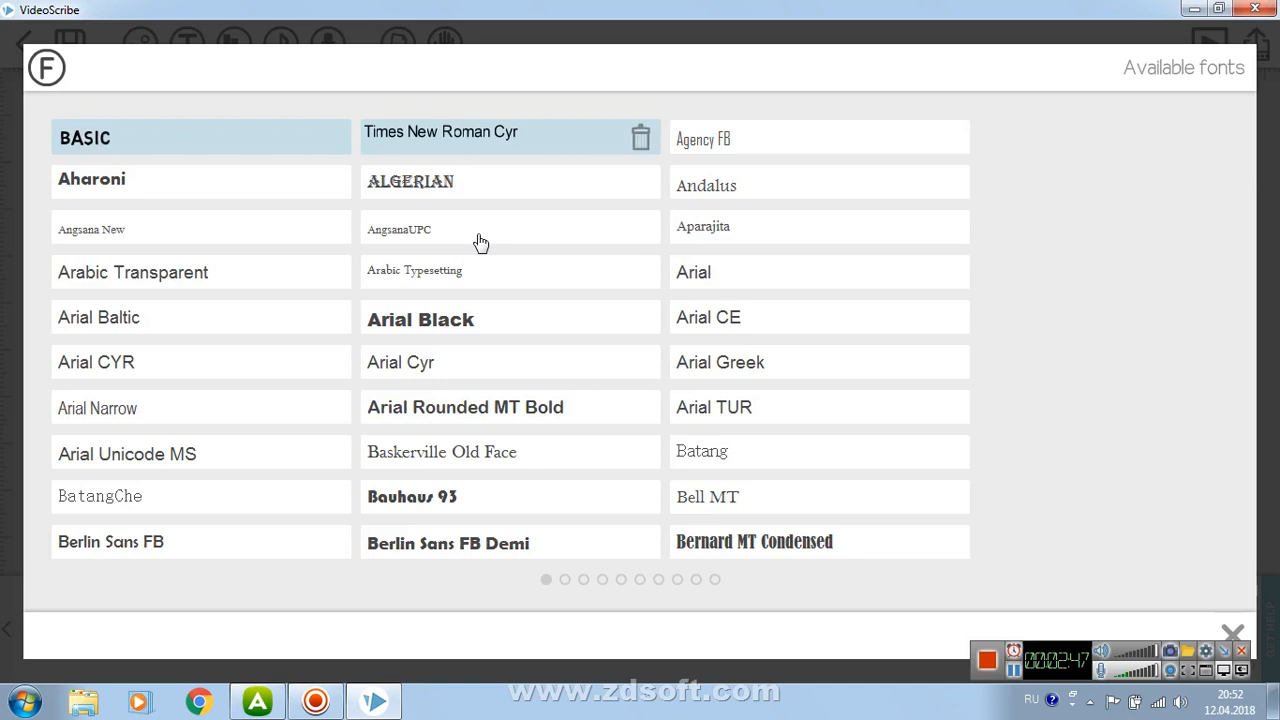
left_click(463, 141)
scroll(766, 275, "down", 2)
scroll(766, 282, "down", 6)
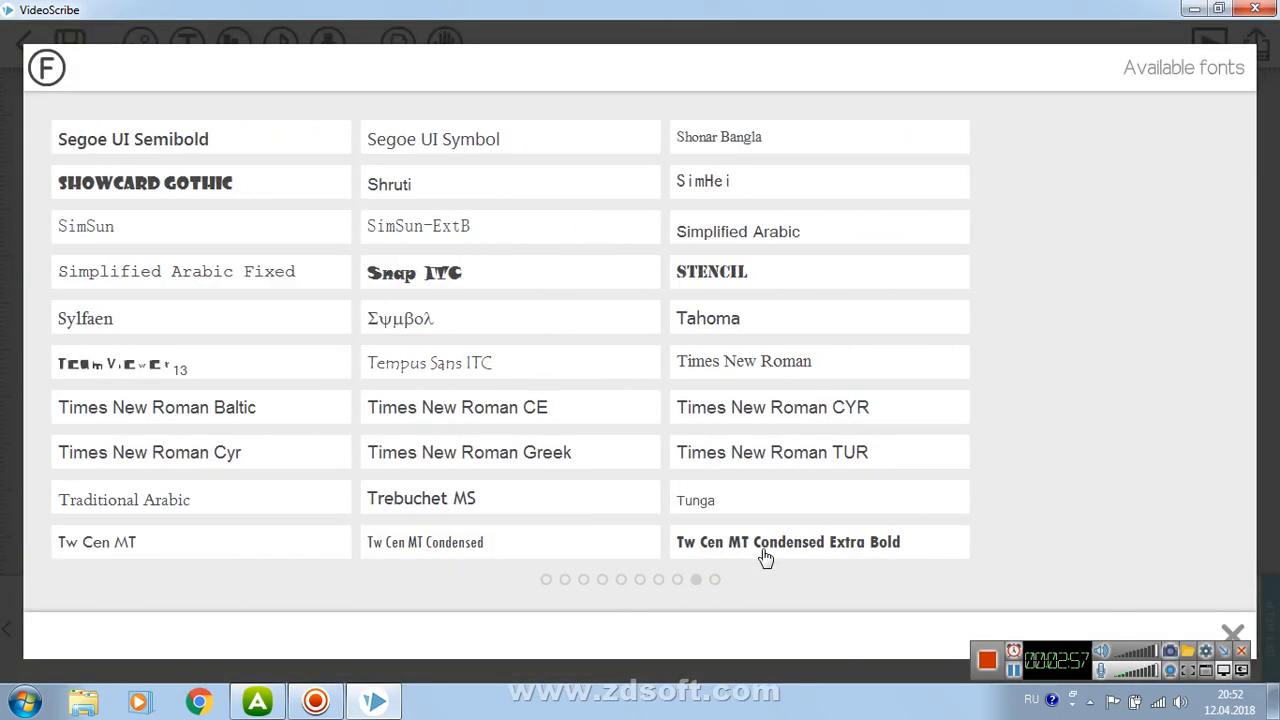
left_click(728, 365)
left_click(398, 312)
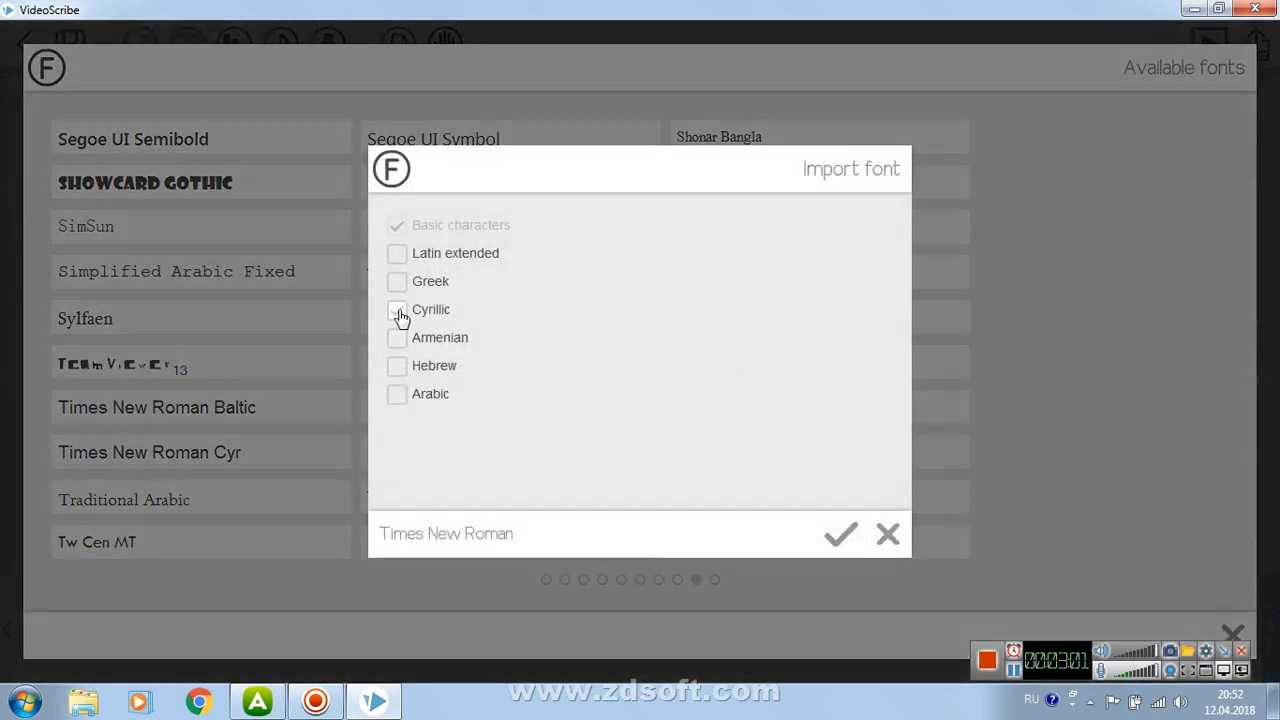
left_click(836, 543)
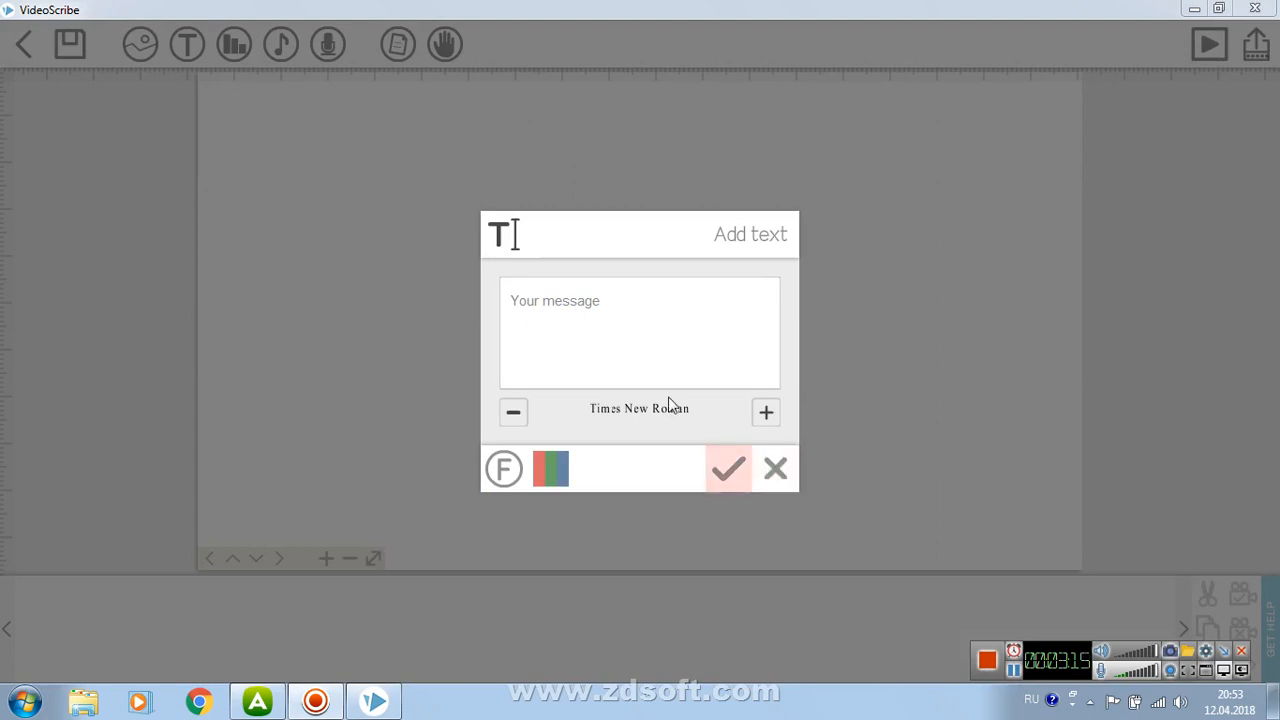
Step: Enter "Видеосабақтардың тиімділігі" as the text message
left_click(582, 309)
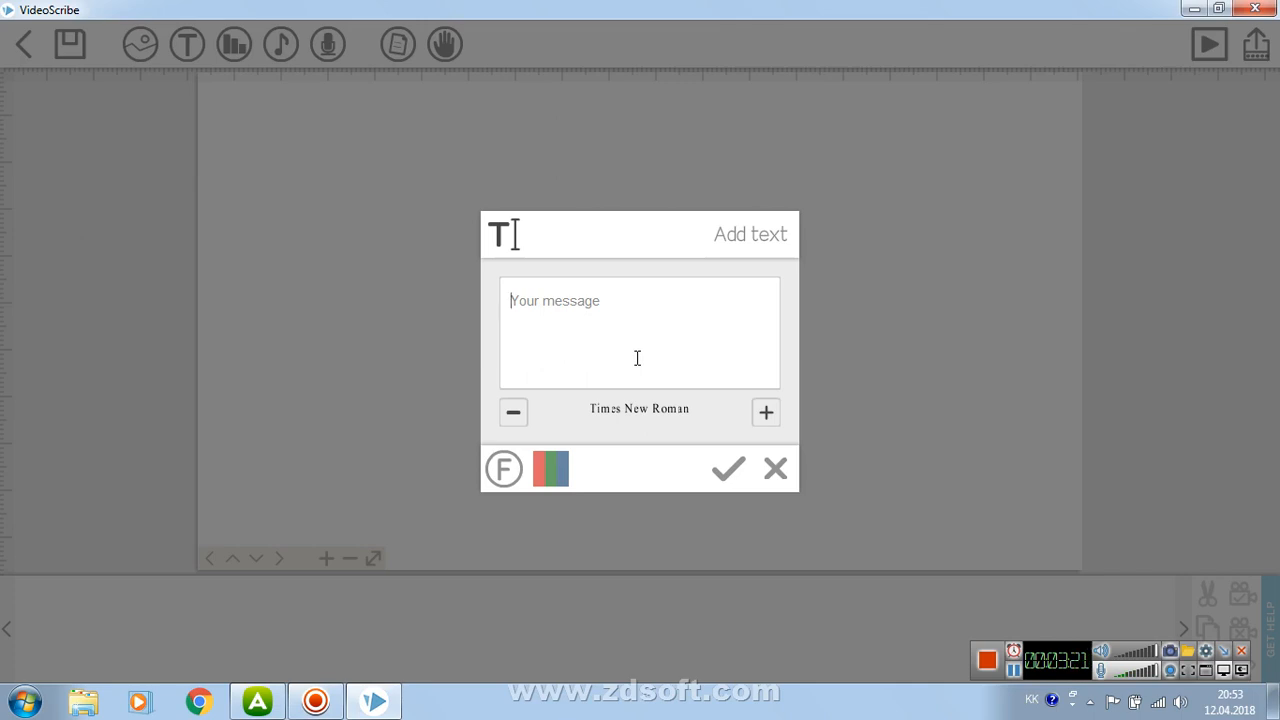
type("B")
type("ың тиімділігі")
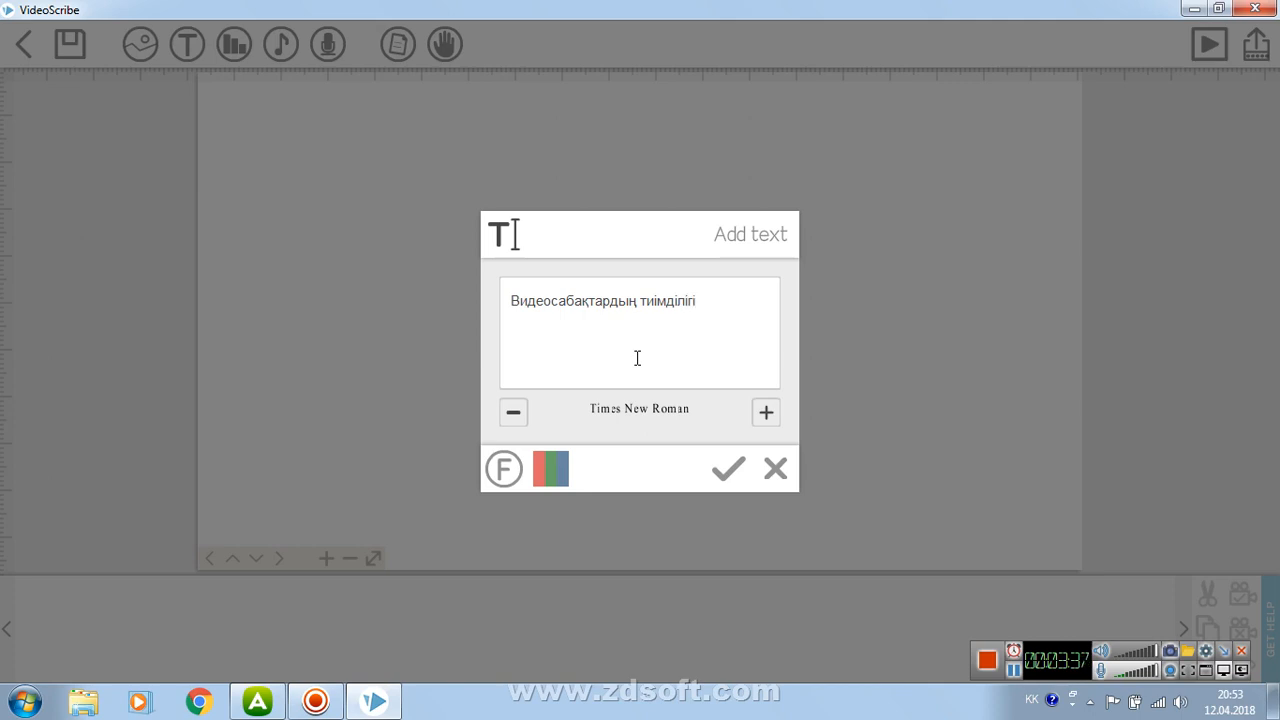
Step: Try dark purple 4f2b83 for the text, and set its colour to the darkest indigo blue beside it in the palette
left_click(553, 470)
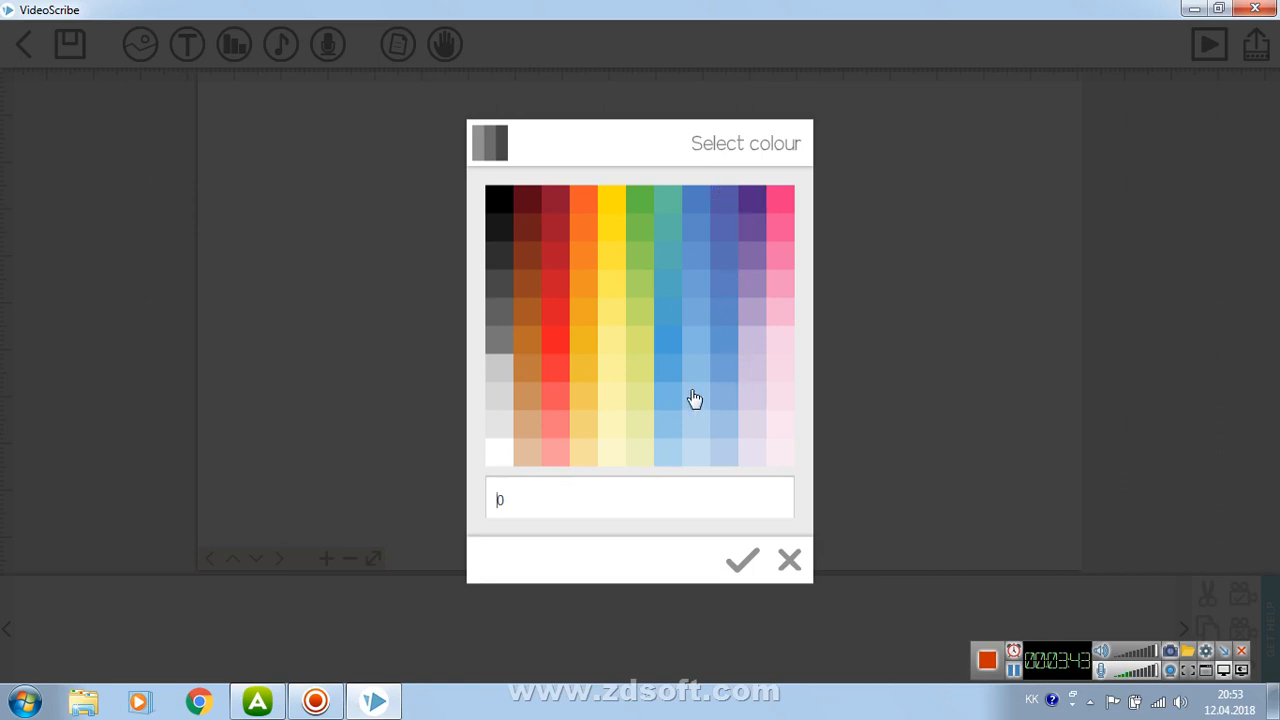
left_click(748, 204)
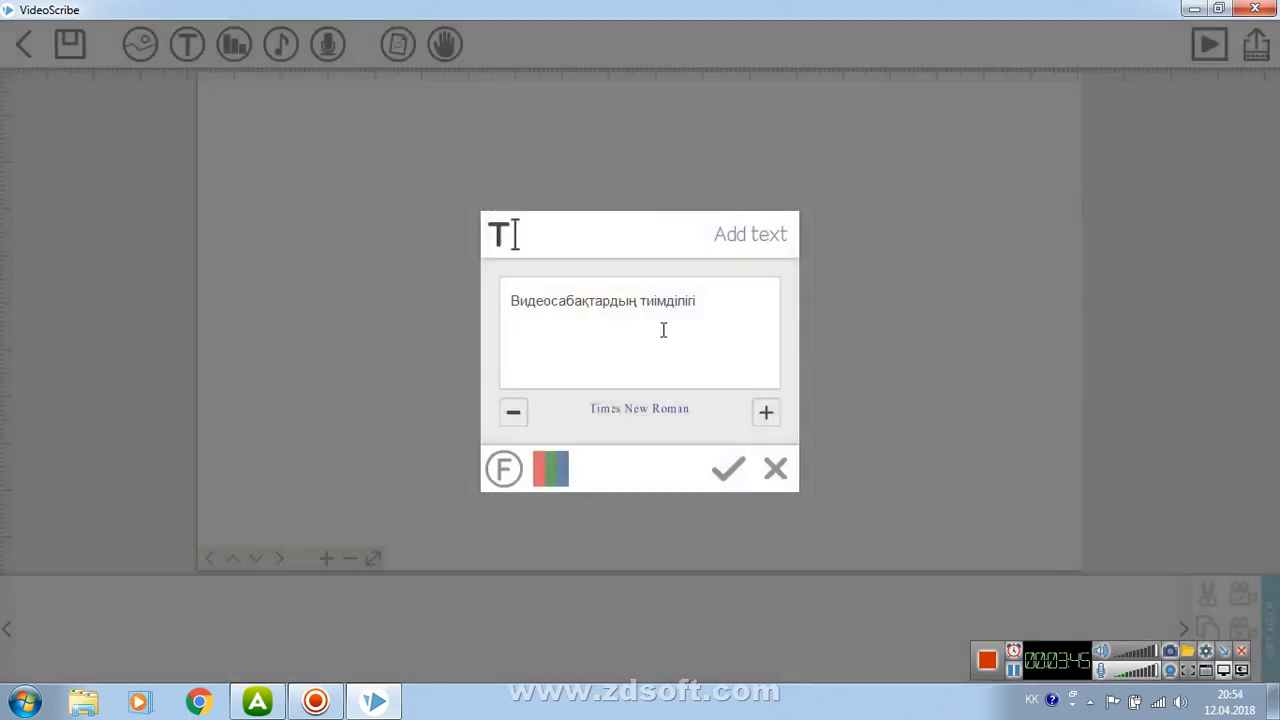
left_click(548, 467)
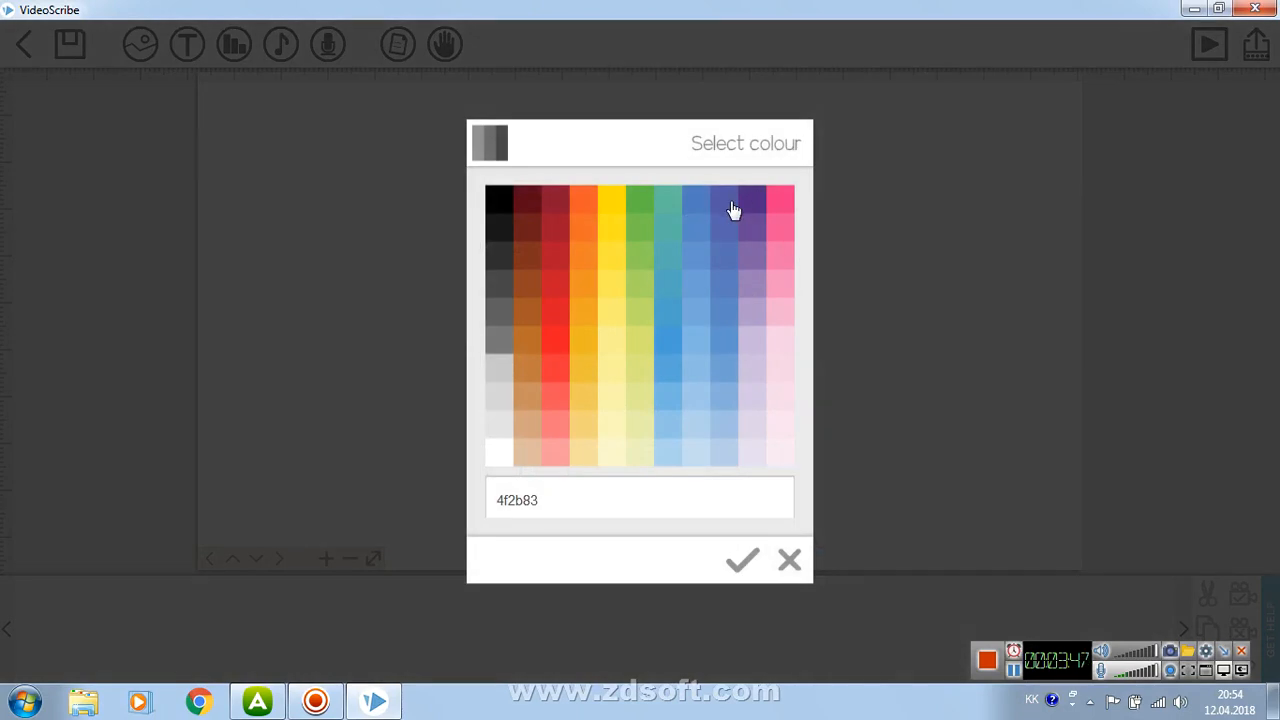
left_click(732, 211)
Step: Add the text to the canvas and move it up near the canvas's upper edge as a heading
left_click(735, 470)
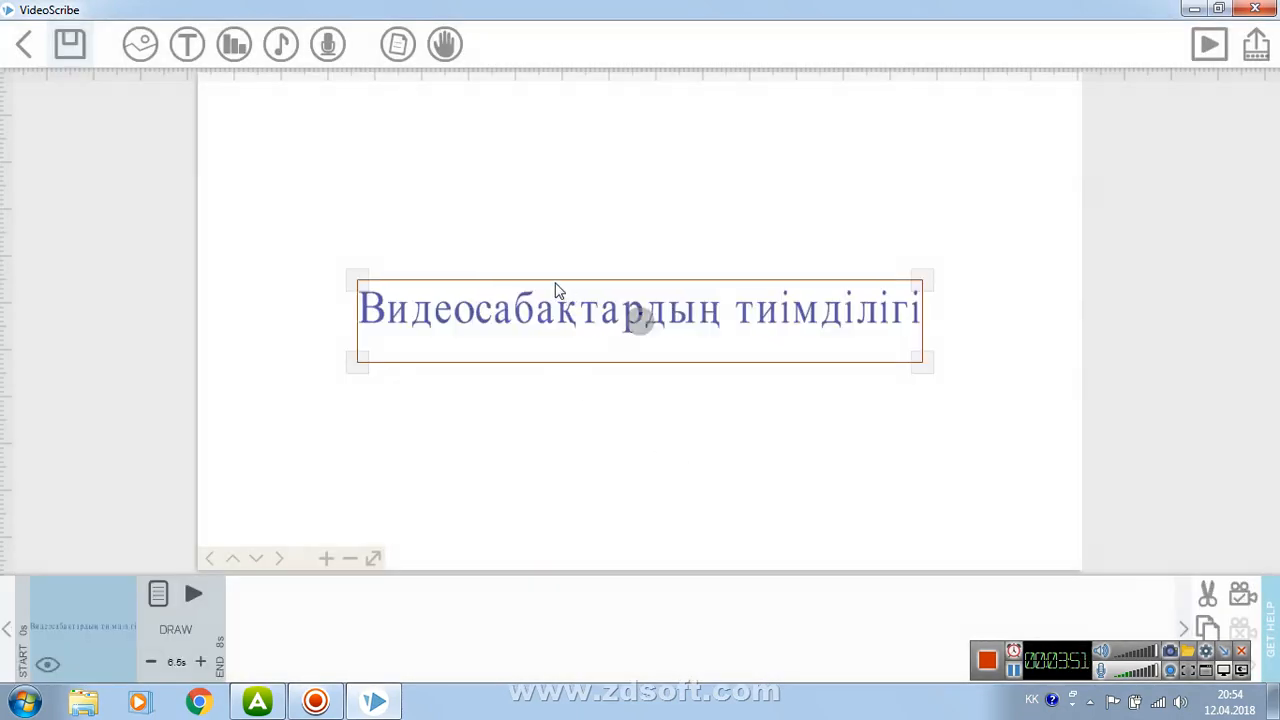
left_click_drag(558, 290, 517, 40)
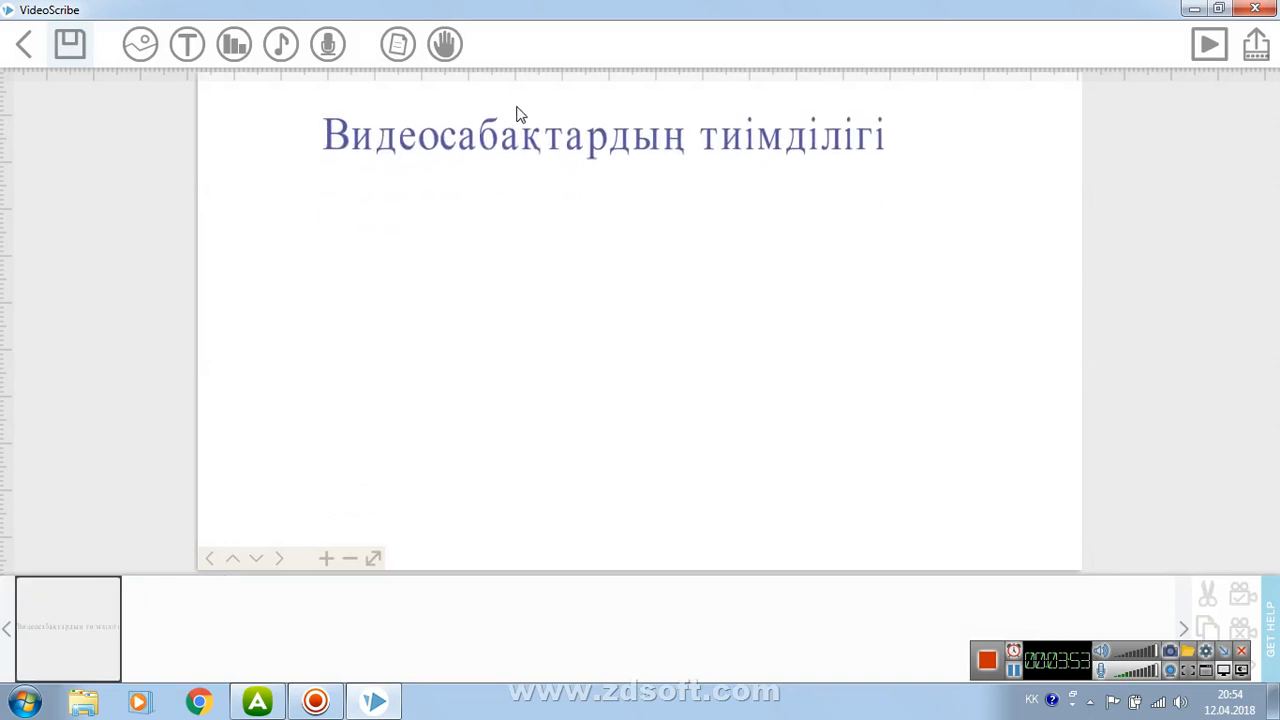
Step: Browse the image library's categories and search it for "компьютер"
left_click(143, 49)
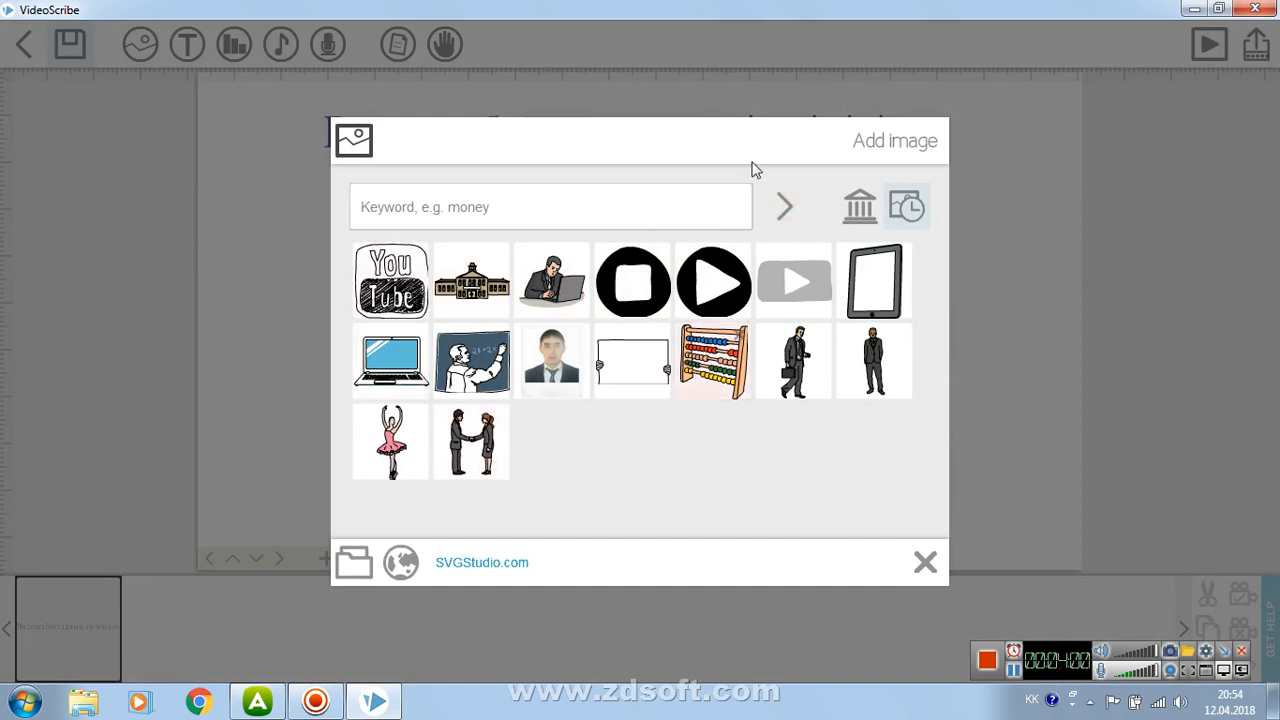
left_click(857, 219)
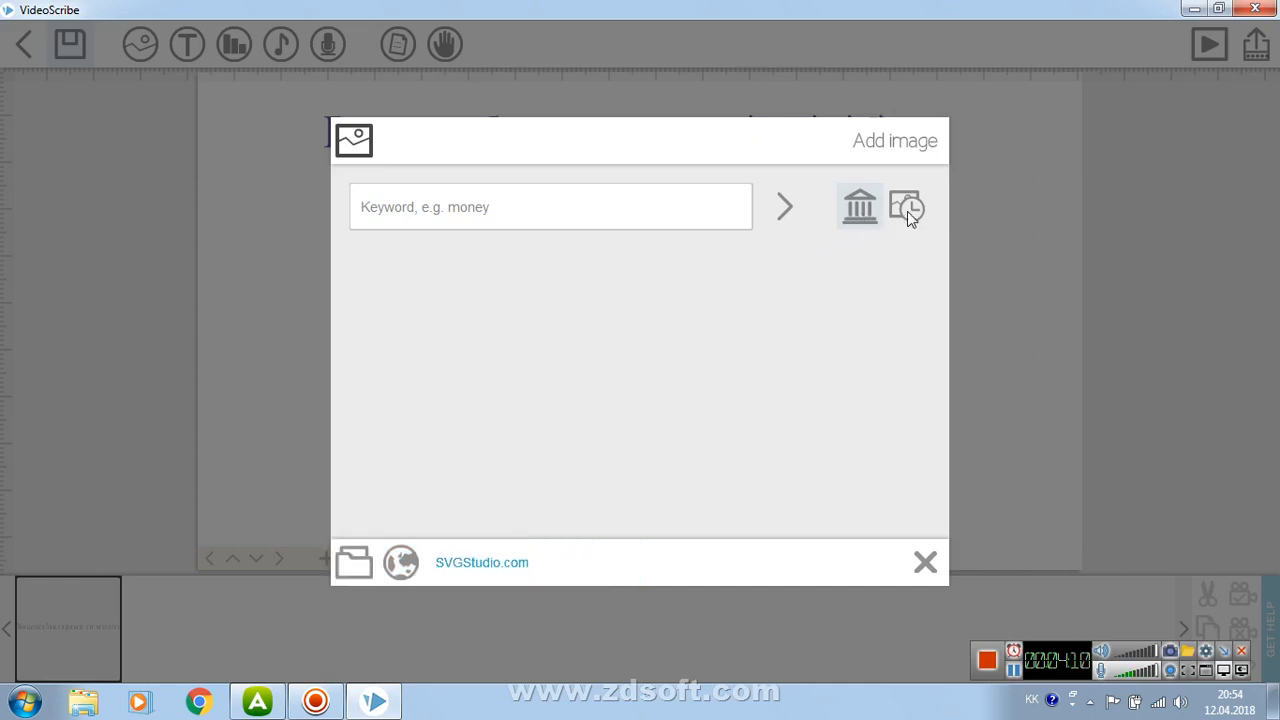
left_click(863, 210)
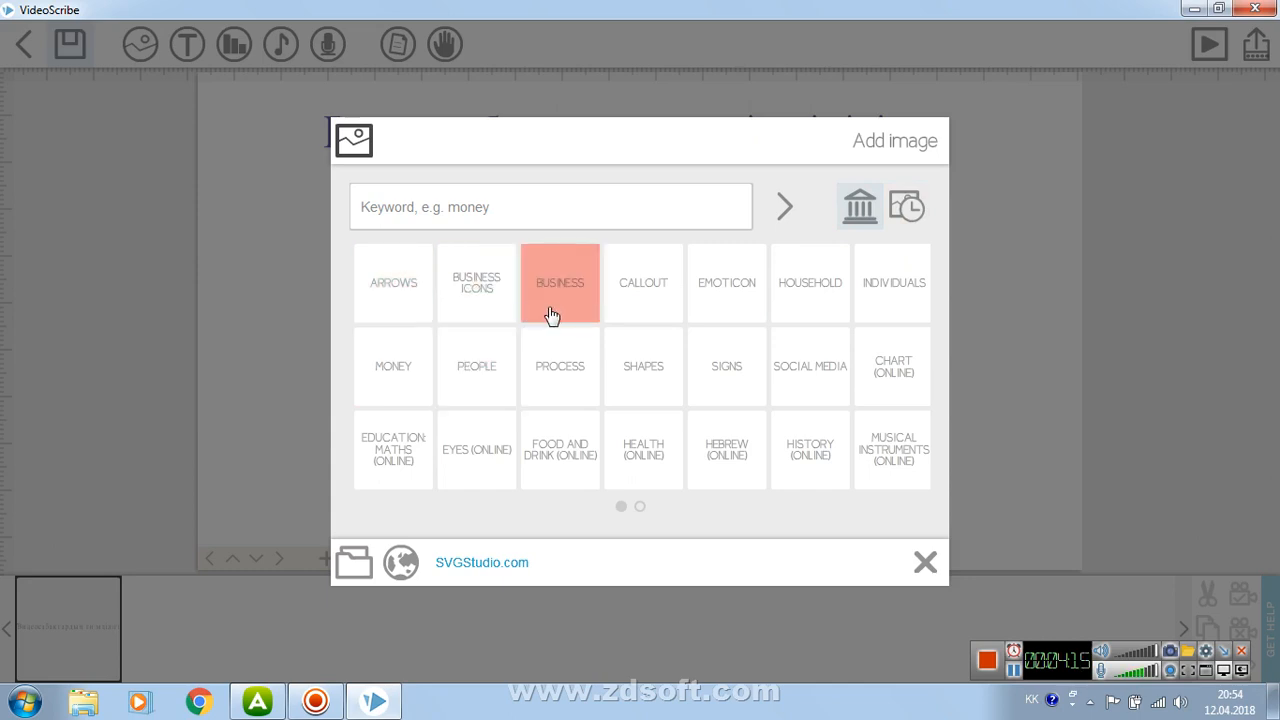
left_click(1016, 672)
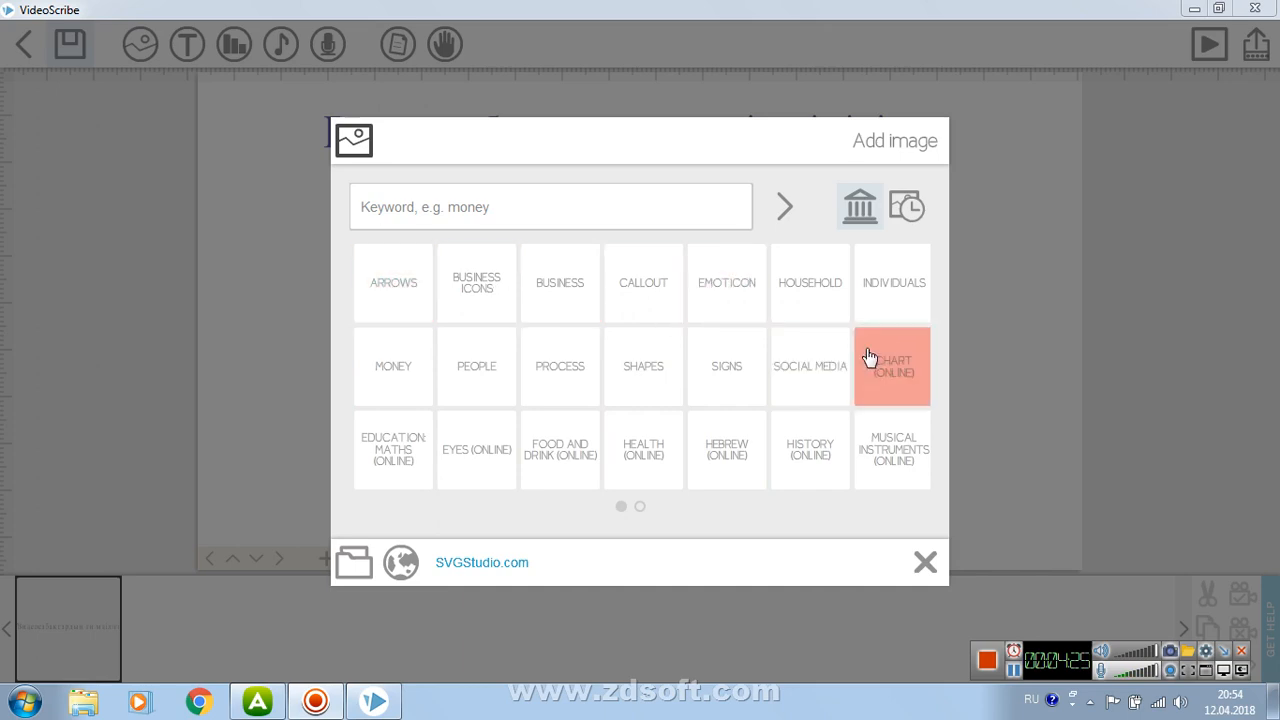
left_click(640, 506)
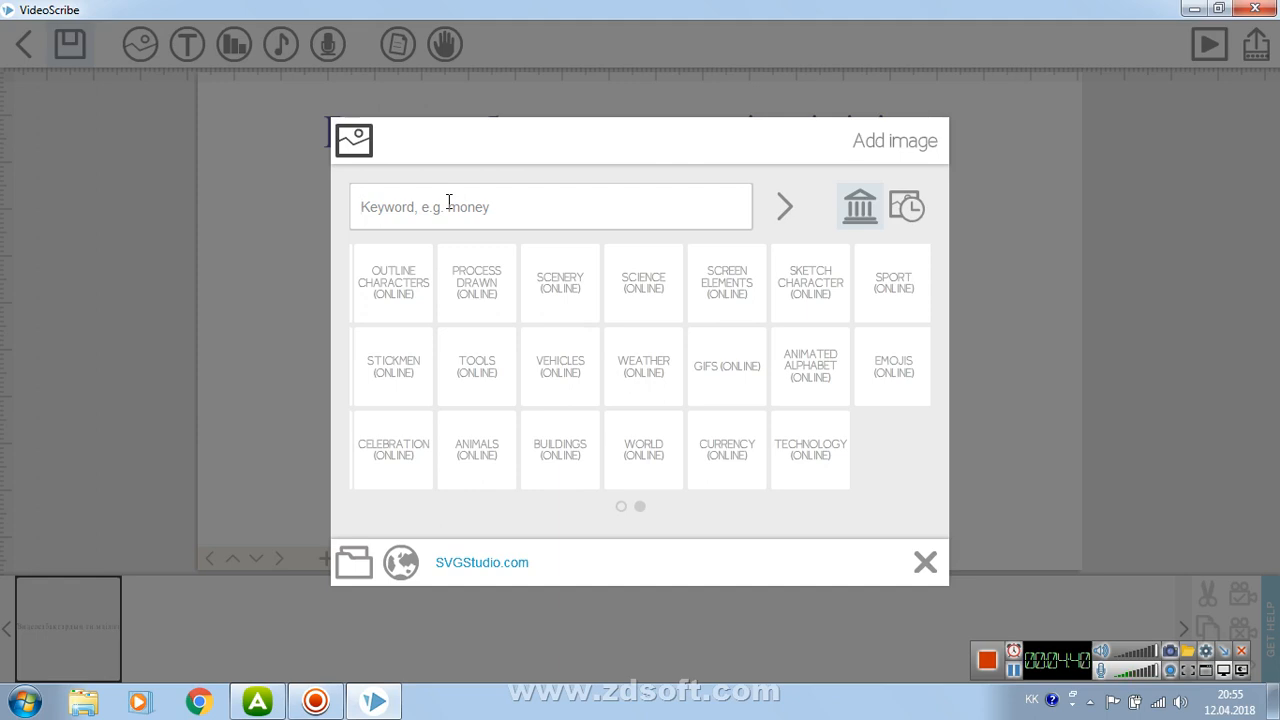
type("к")
key("Return")
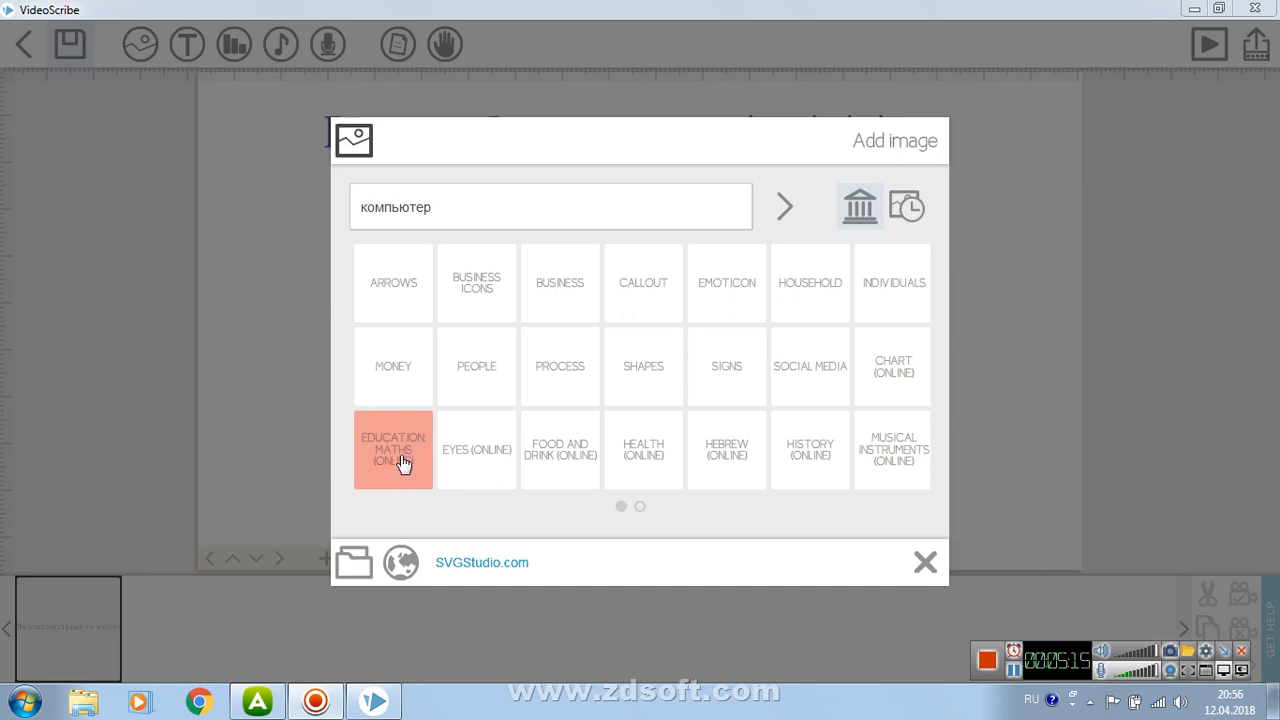
Step: Look through the Education: Maths image category and add the "I ♥ Maths" chalkboard drawing to the canvas
left_click(401, 456)
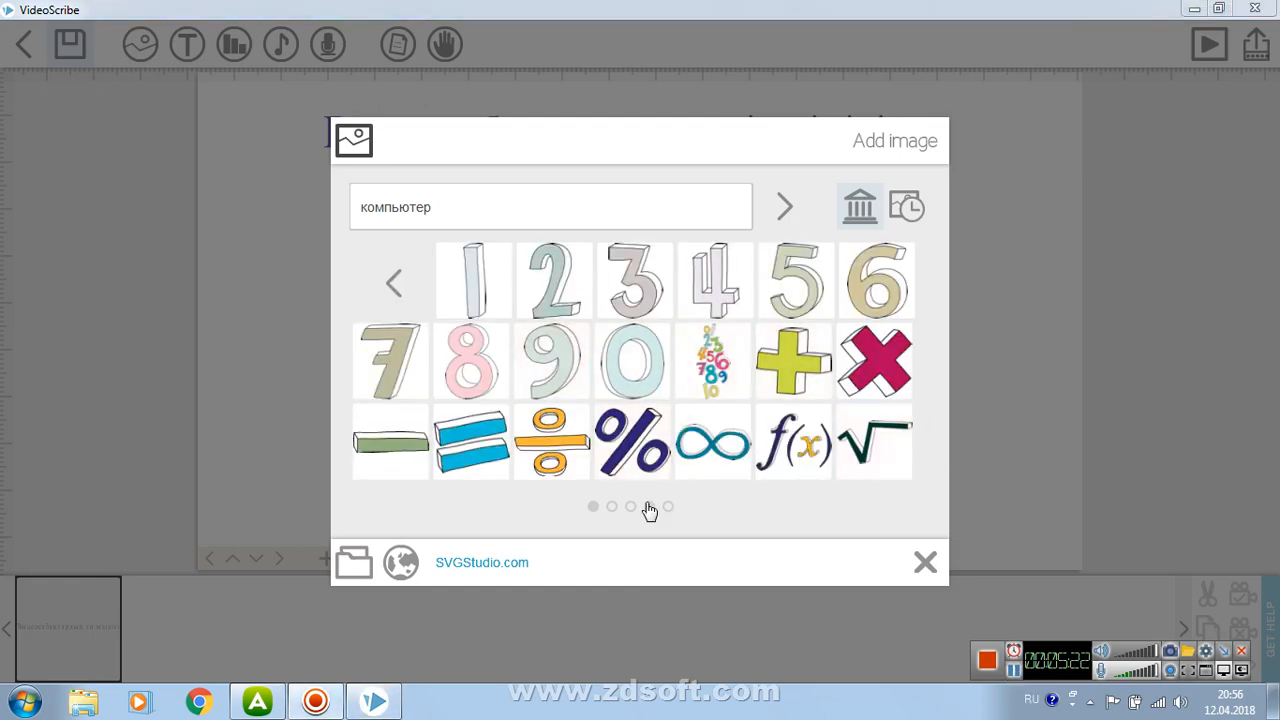
left_click(615, 509)
left_click(627, 508)
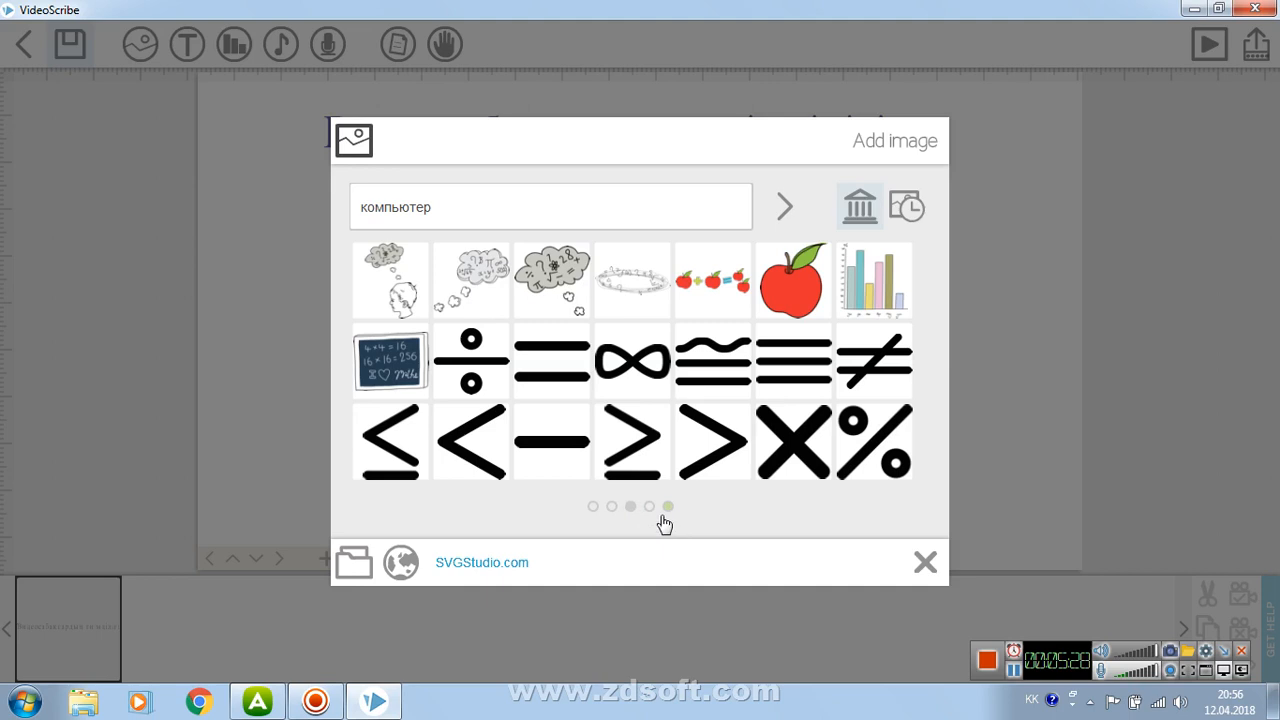
left_click(649, 508)
left_click(668, 508)
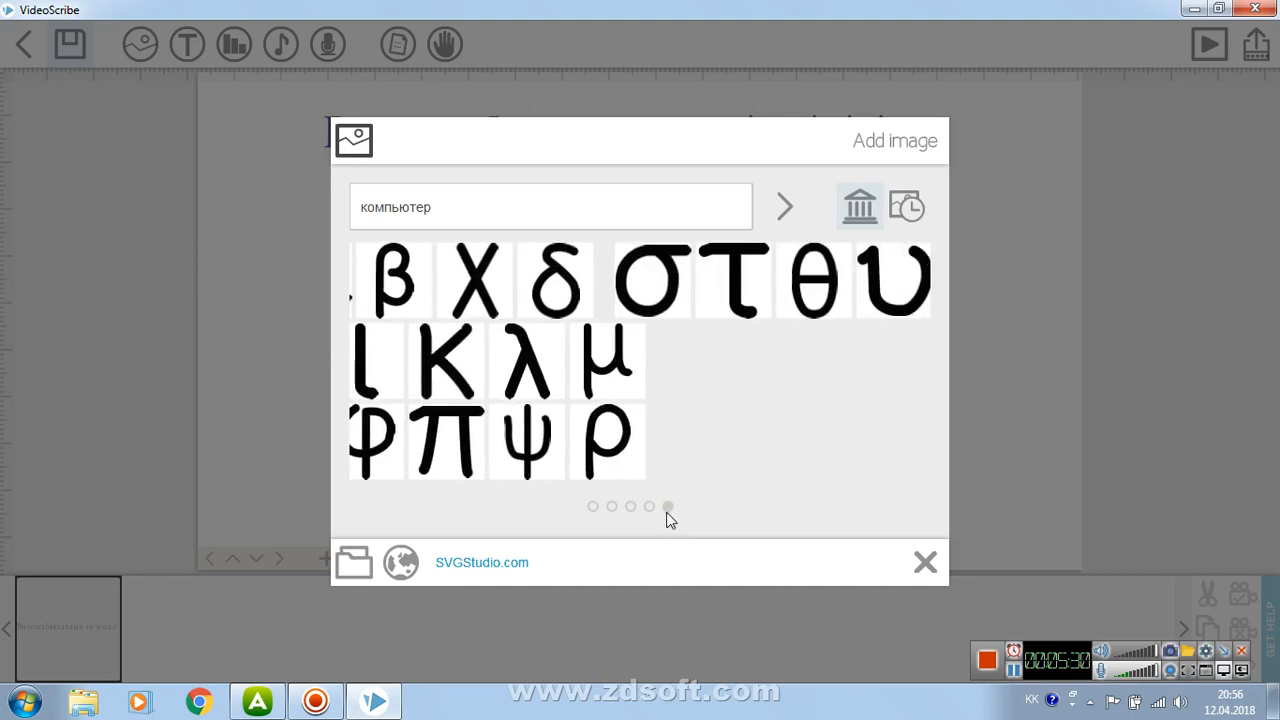
left_click(631, 508)
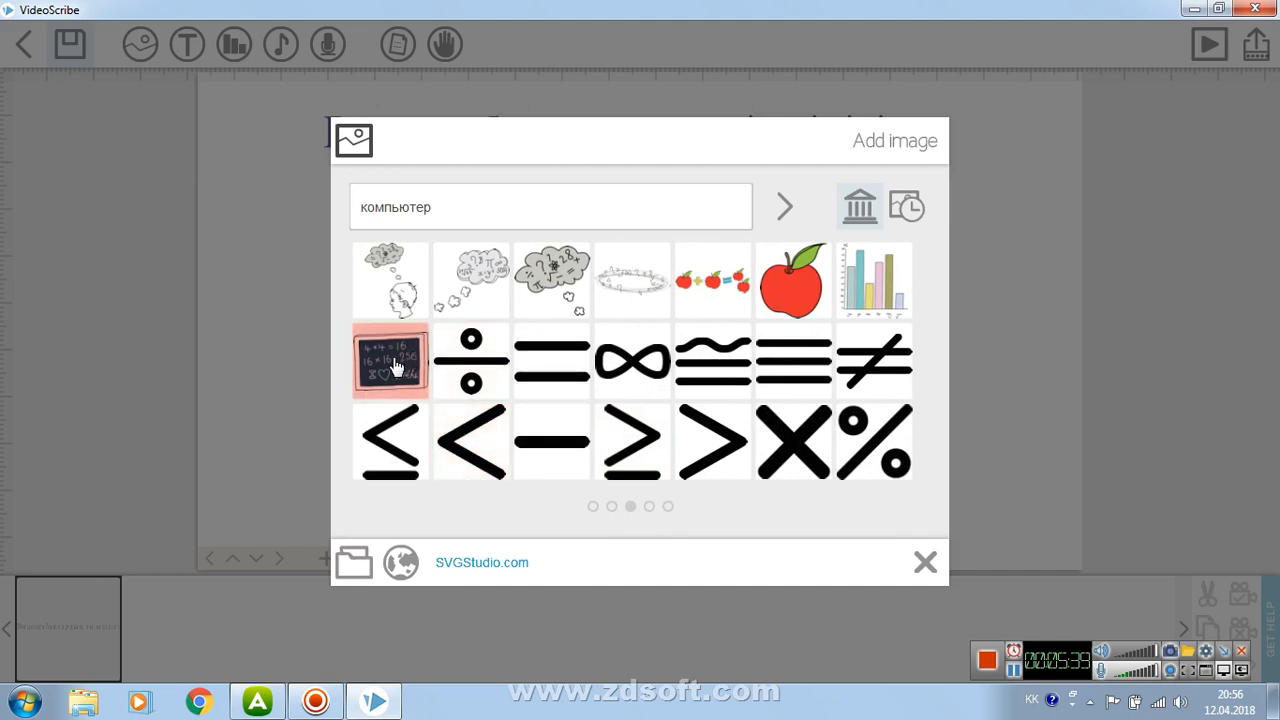
left_click(391, 372)
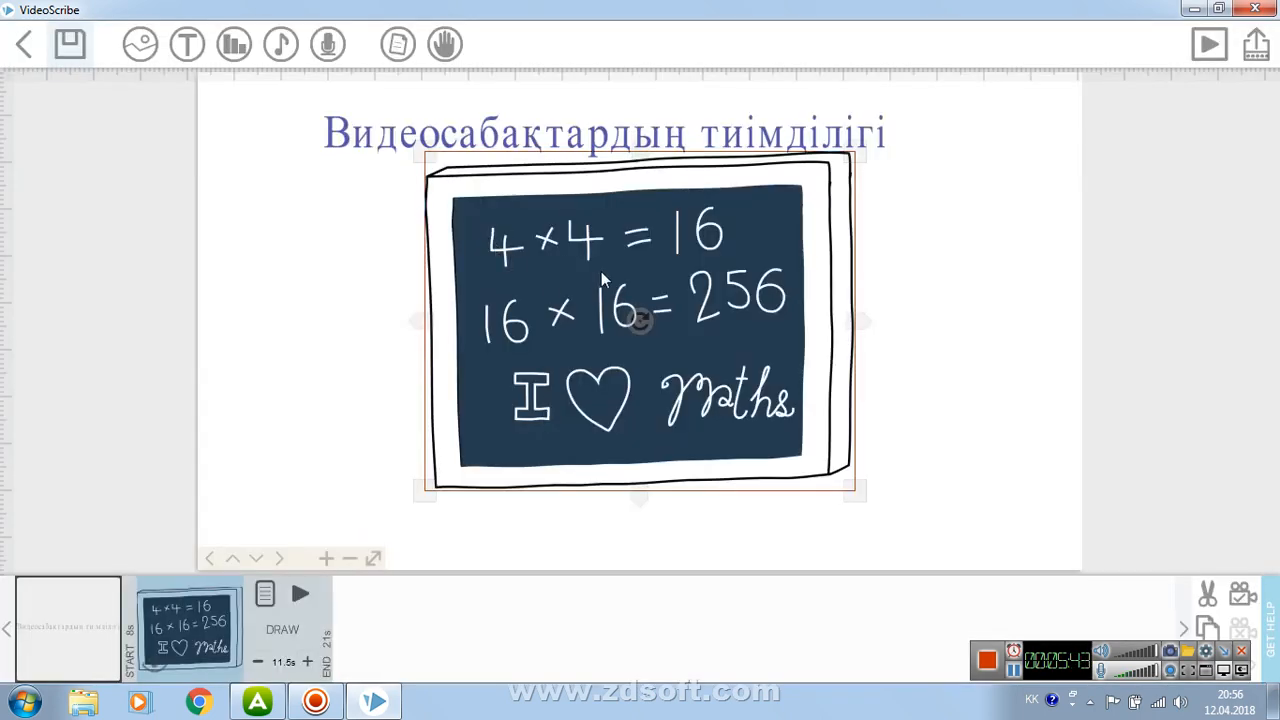
Step: Shrink the chalkboard image and place it below the first half of the heading
left_click_drag(601, 271, 541, 289)
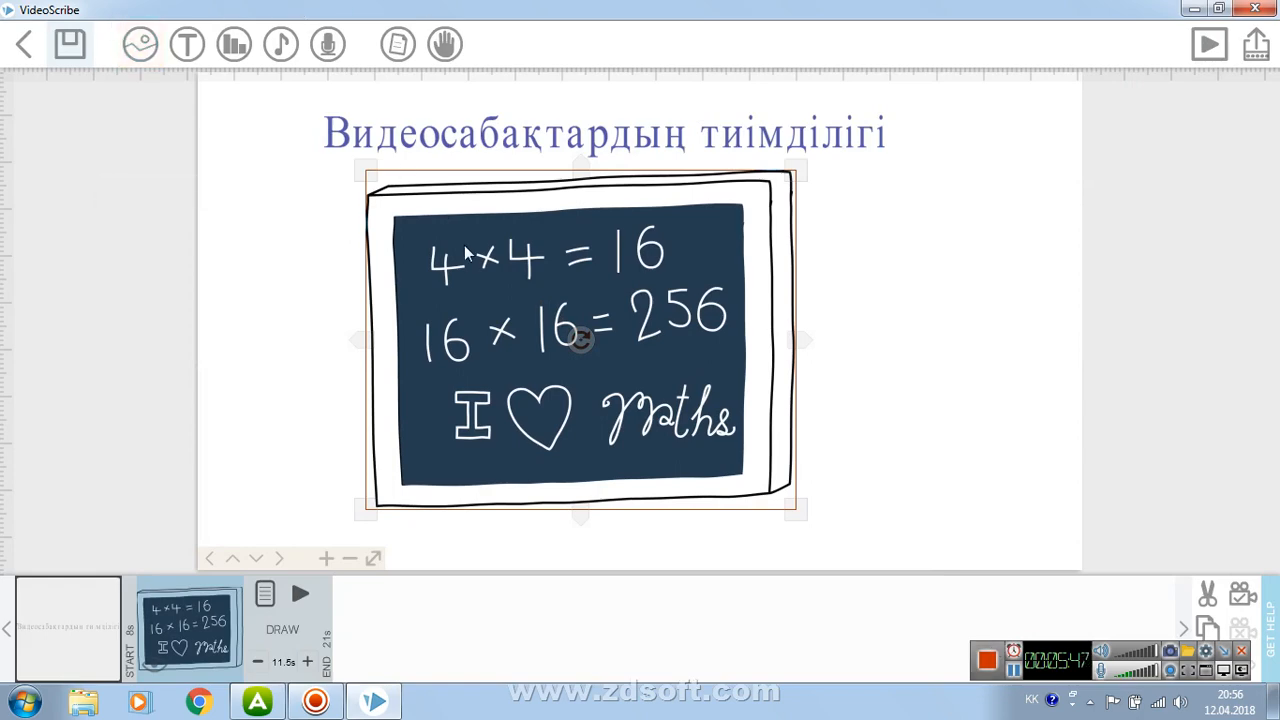
left_click_drag(797, 175, 710, 242)
left_click_drag(651, 286, 575, 262)
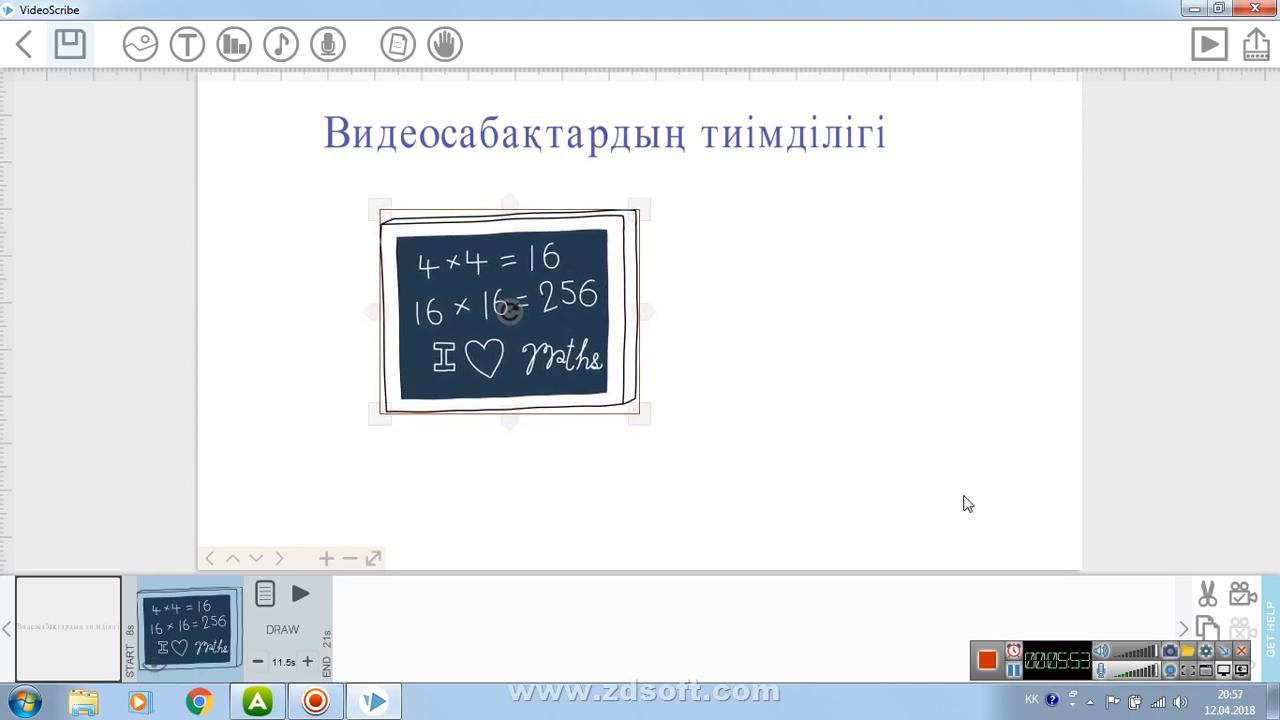
Step: Add the recently used laptop image and move it down and to the right, clear of the heading
key("alt+shift")
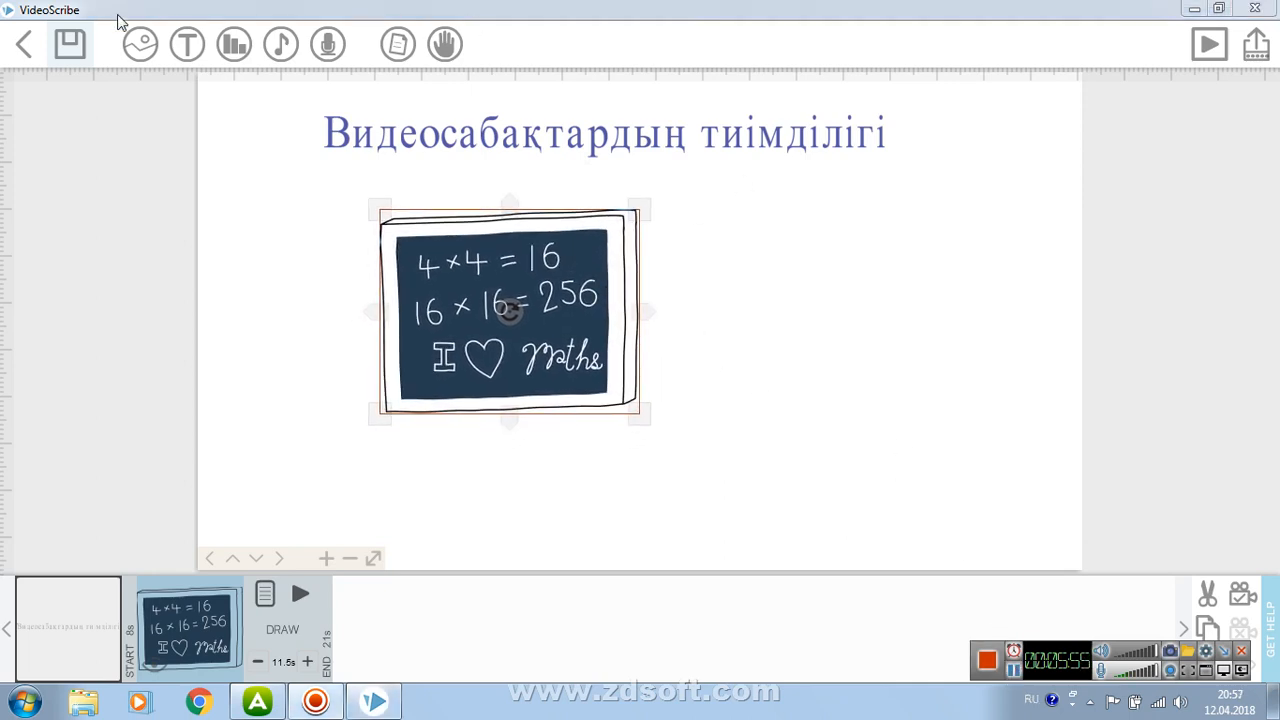
left_click(140, 44)
key("alt+shift")
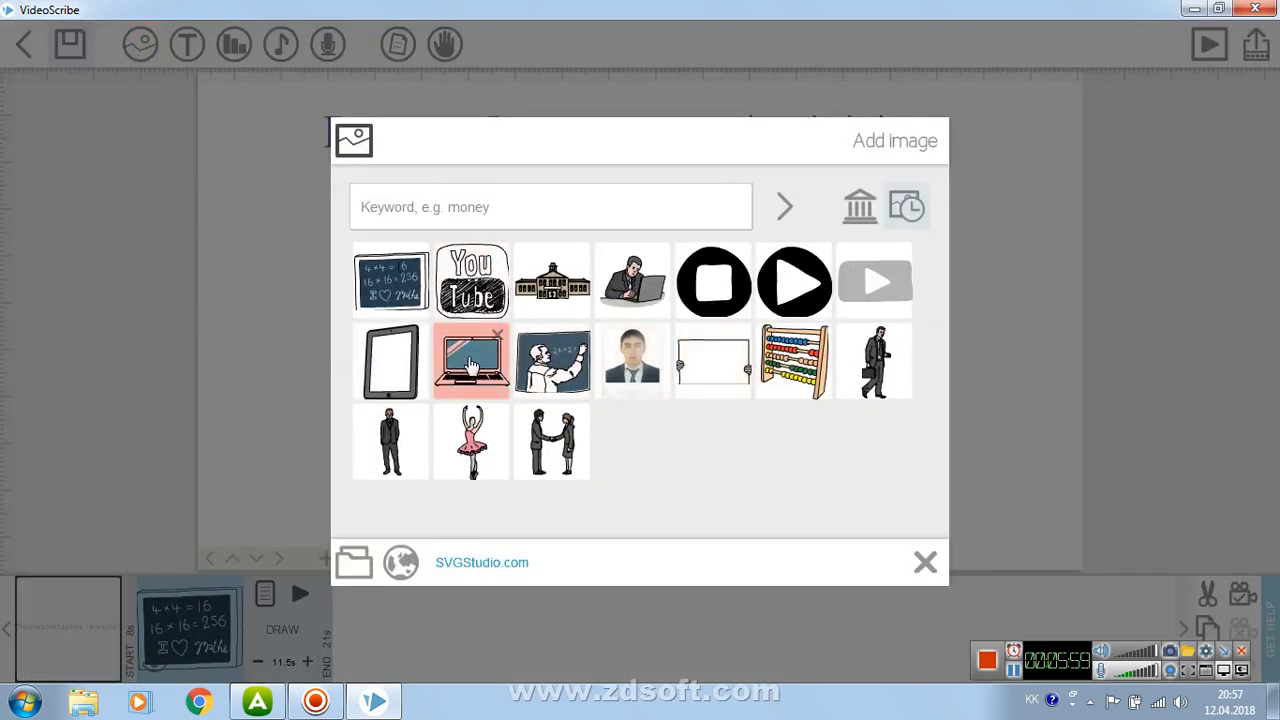
left_click(470, 362)
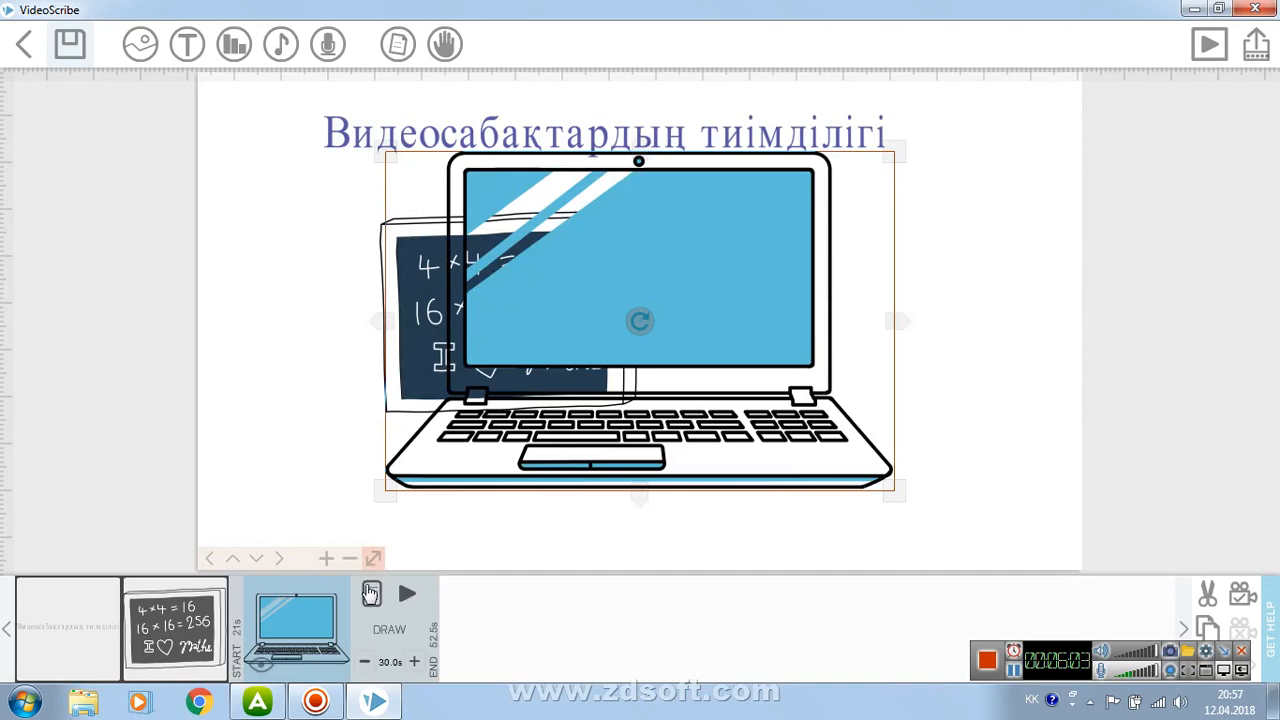
left_click_drag(614, 289, 720, 325)
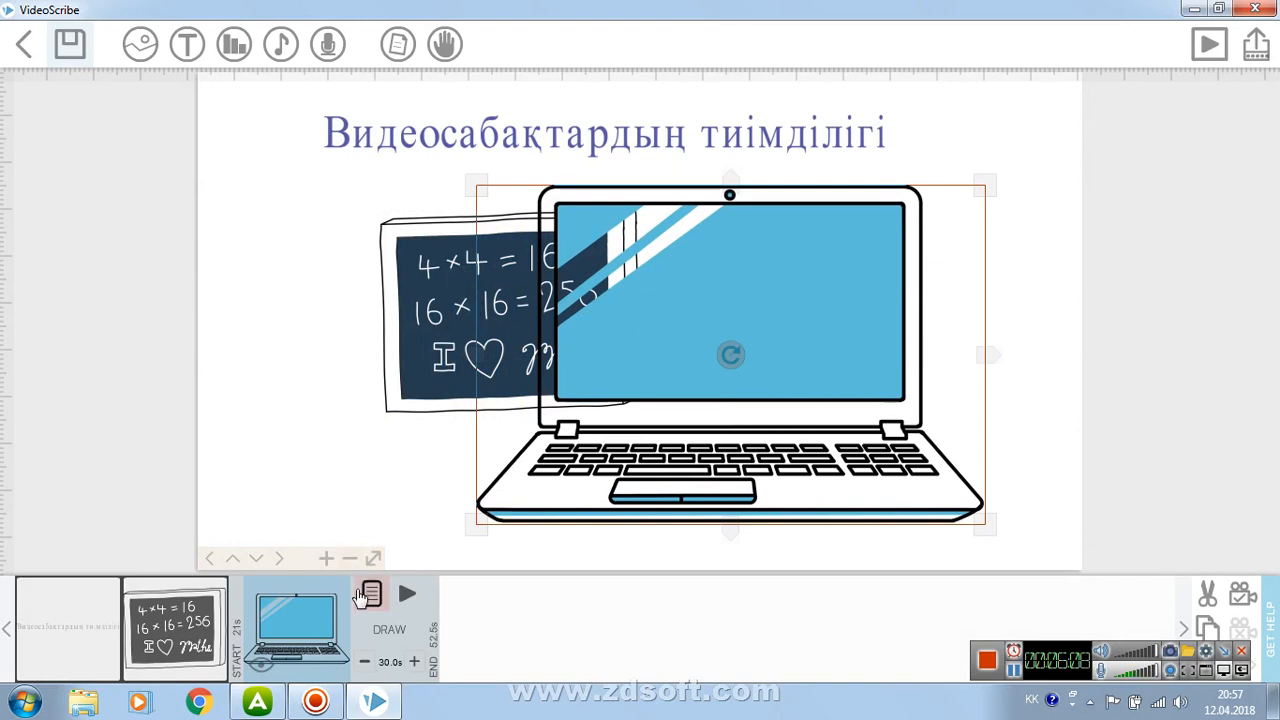
Step: Delete the chalkboard image from the scribe
left_click(434, 312)
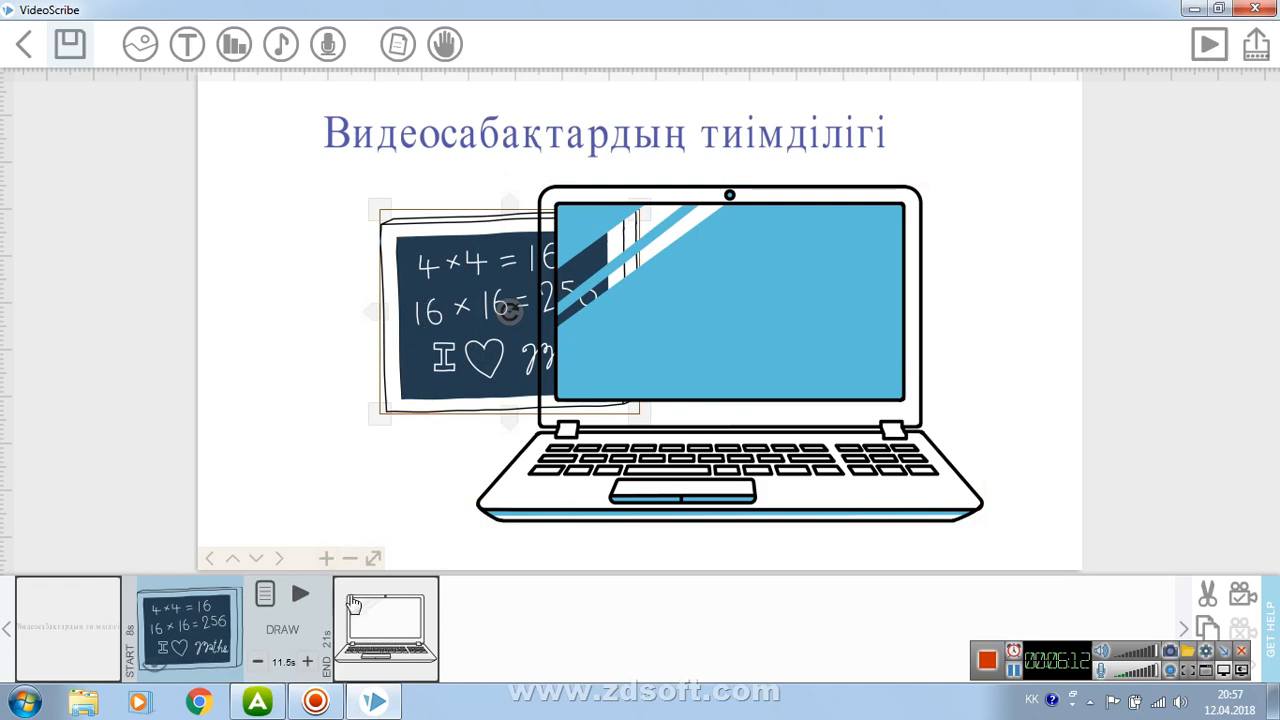
left_click(158, 626)
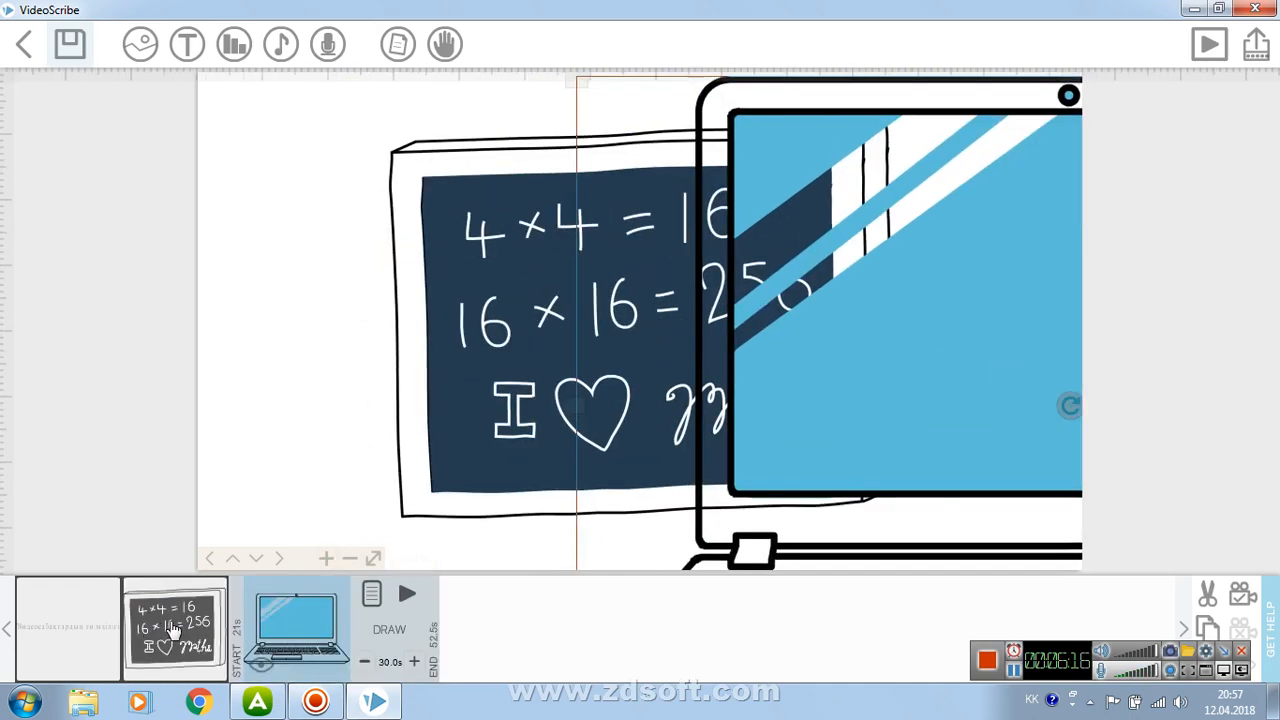
left_click(171, 625)
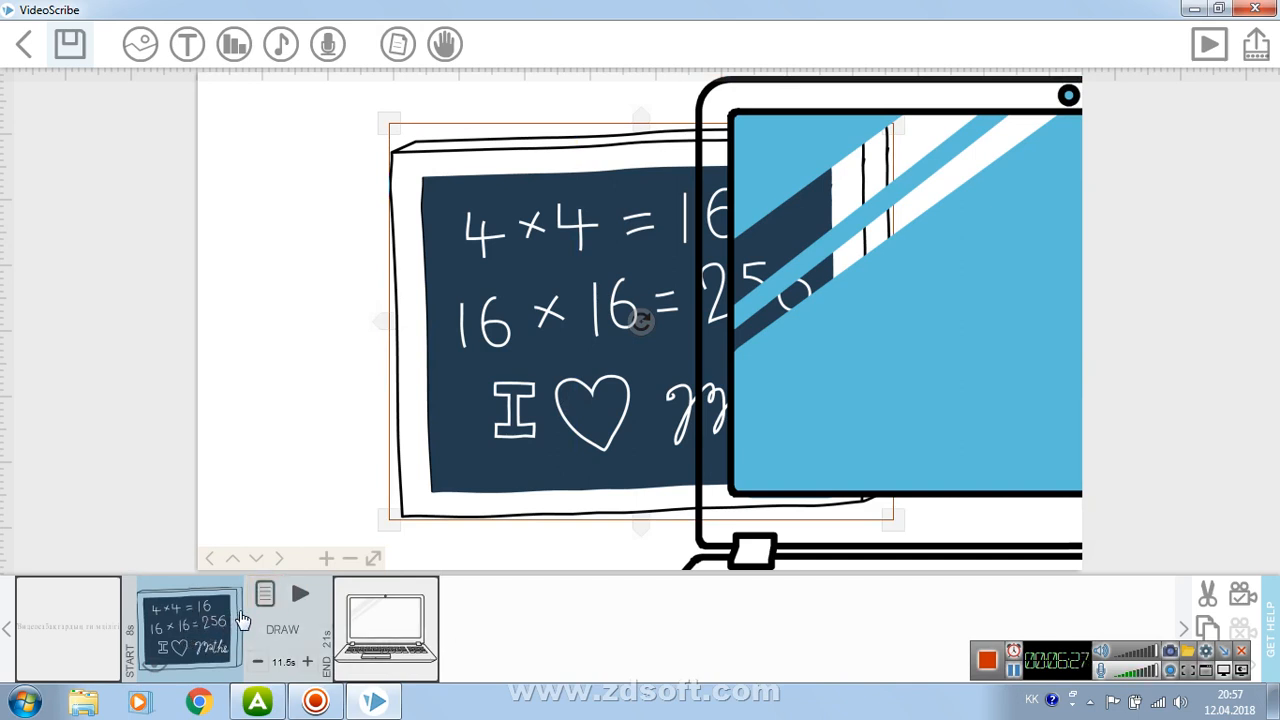
left_click(1207, 595)
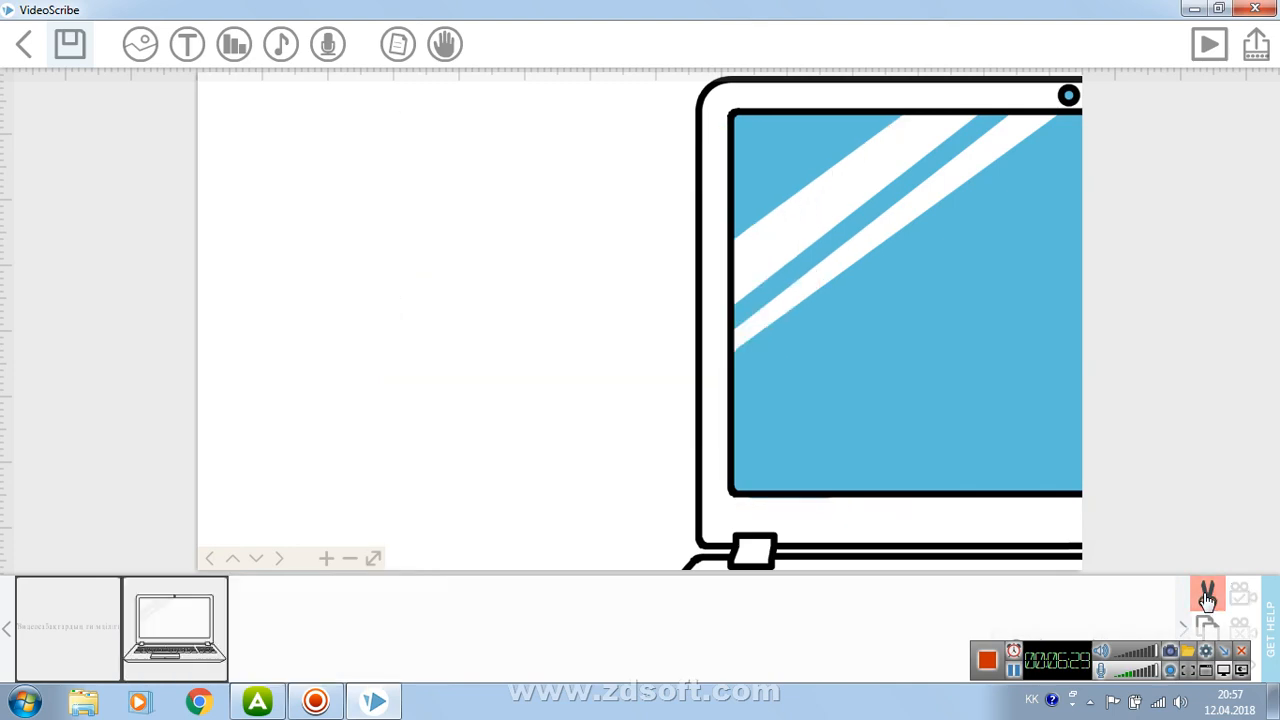
Step: Add the recently used image of a teacher writing on a blackboard and shrink it over the laptop's screen
scroll(553, 366, "down", 3)
left_click_drag(697, 345, 610, 365)
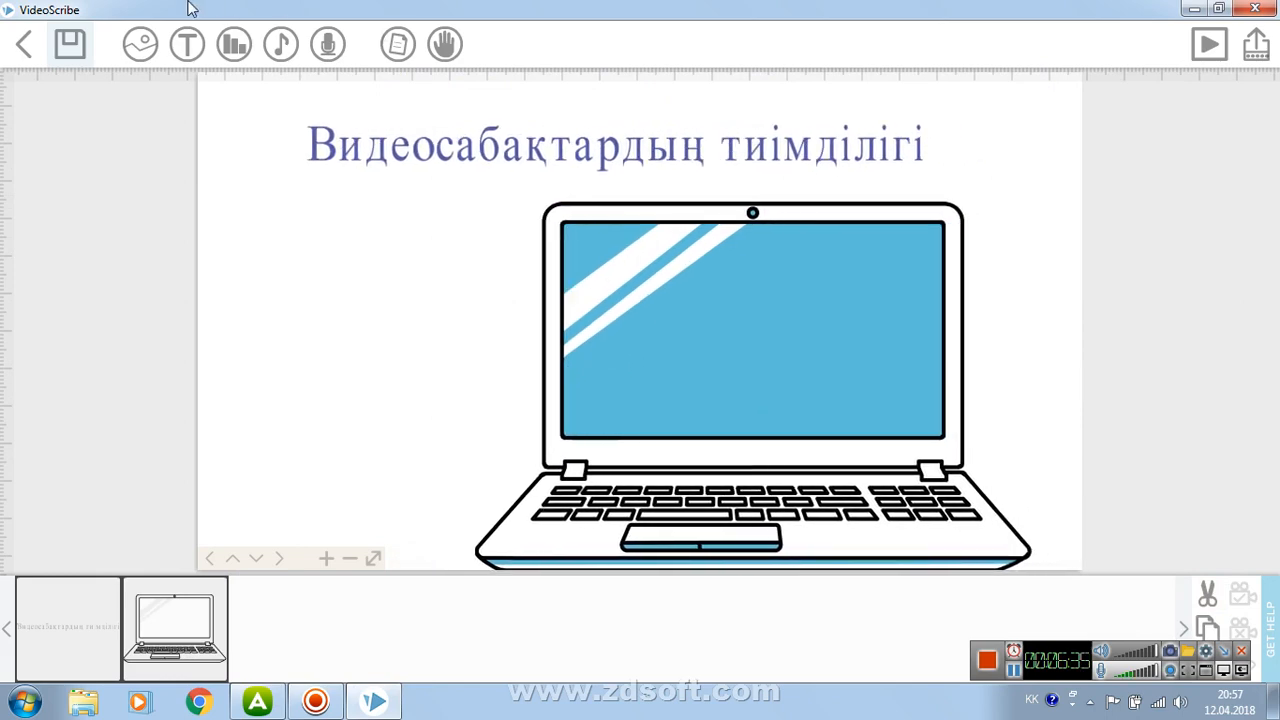
left_click(140, 44)
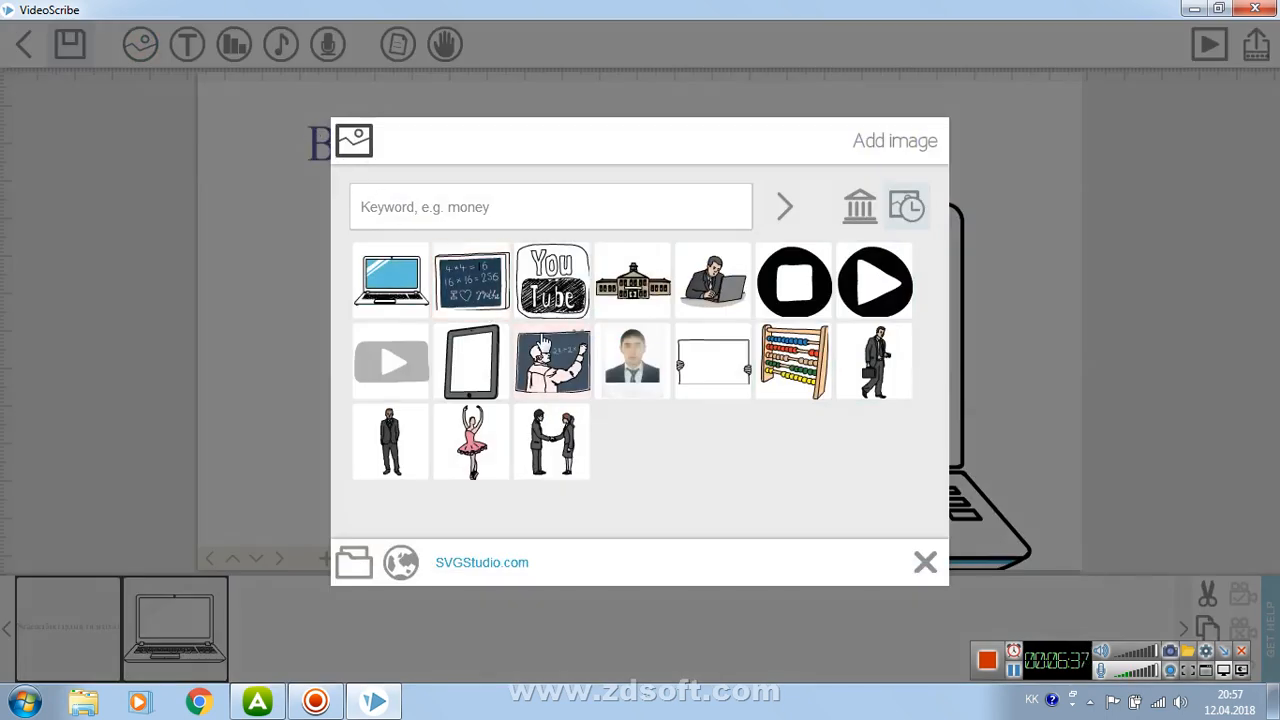
left_click(553, 360)
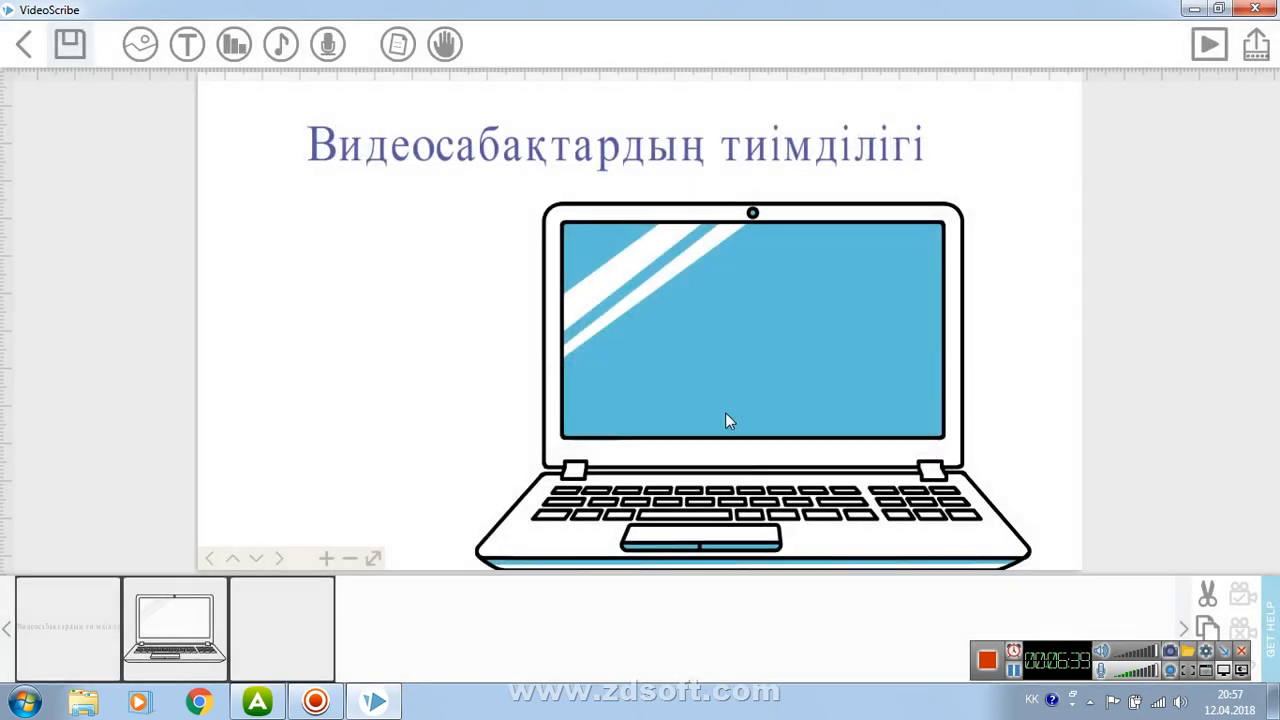
left_click_drag(677, 347, 777, 389)
left_click_drag(936, 527, 889, 486)
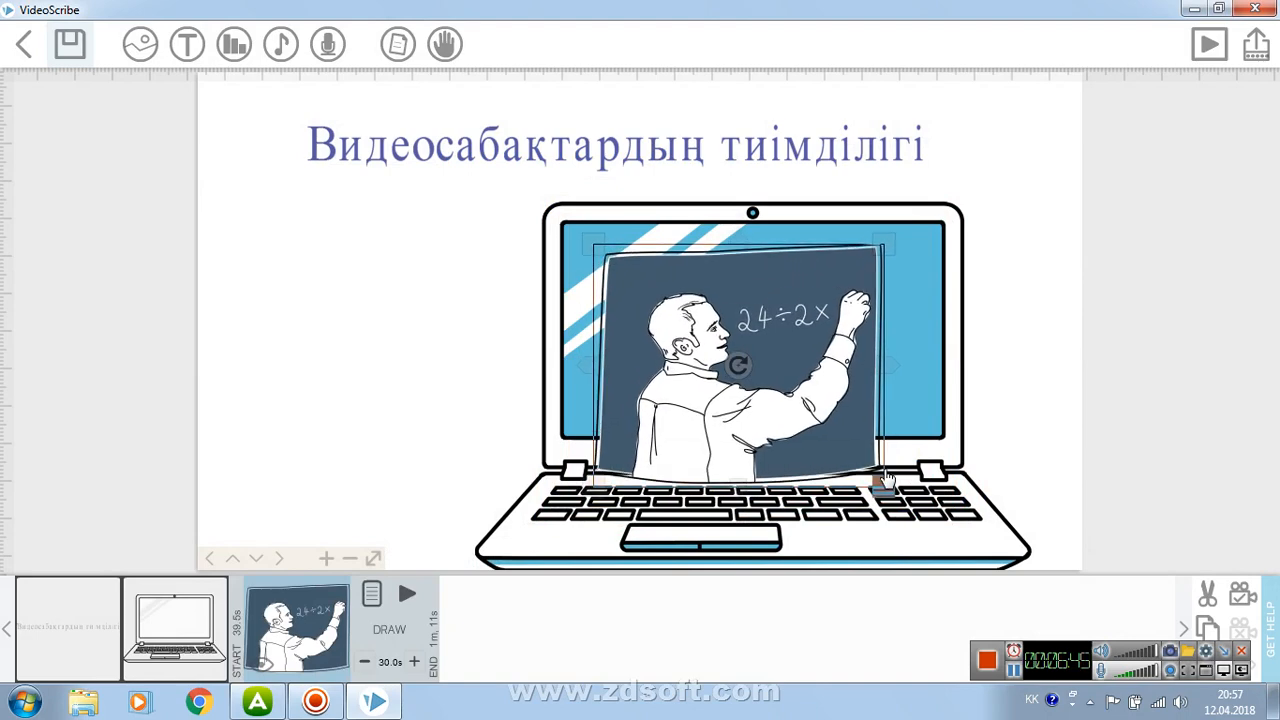
Step: Stretch the teacher image wider, reduce its height and position it so it fits inside the laptop's screen
left_click_drag(891, 364, 918, 369)
left_click_drag(841, 360, 843, 345)
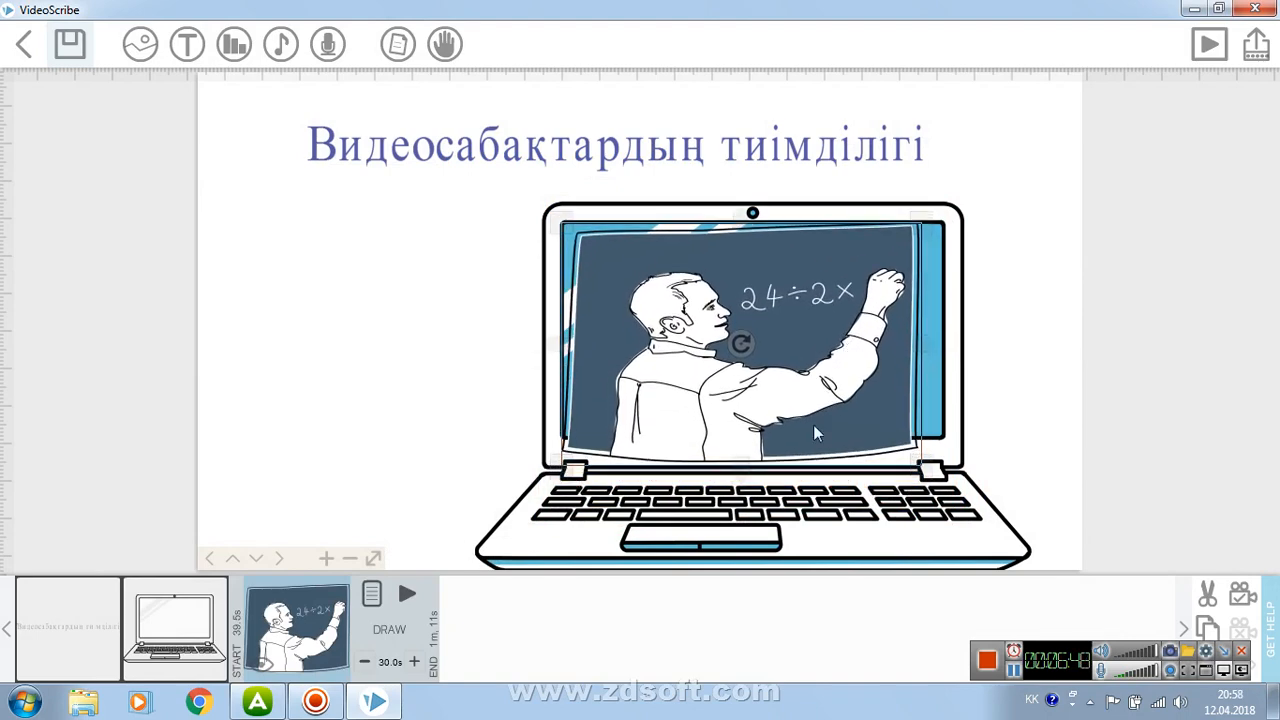
left_click_drag(741, 447, 749, 443)
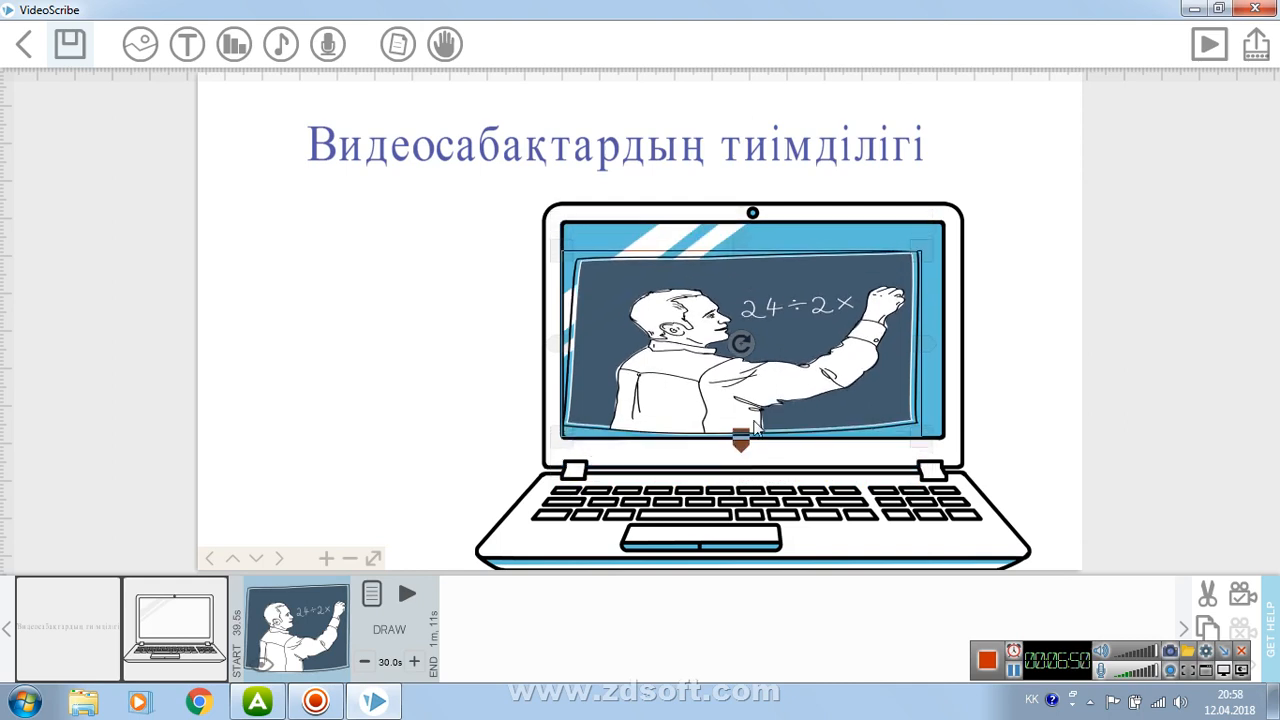
left_click_drag(771, 400, 770, 377)
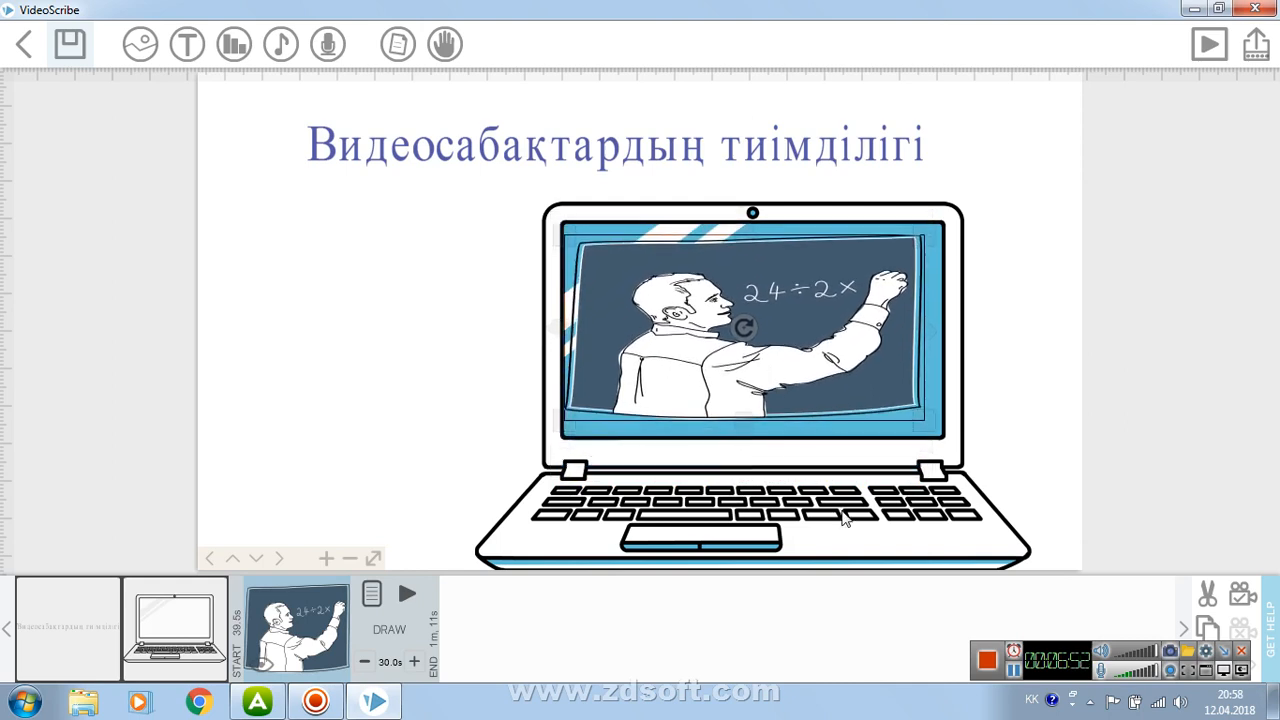
mouse_move(745, 455)
left_mouse_down()
mouse_move(651, 437)
mouse_move(741, 444)
left_mouse_up()
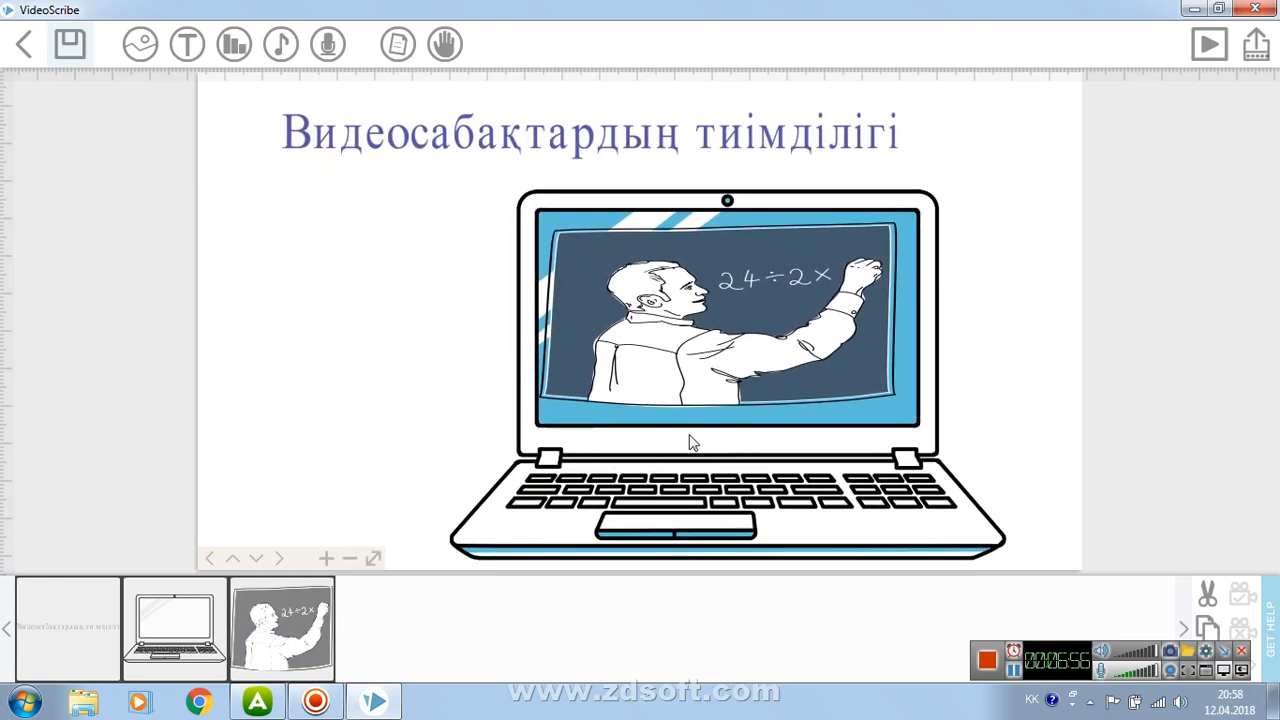
Step: Shorten the heading's drawing time so that the laptop starts at 6.5 s
scroll(692, 442, "down", 1)
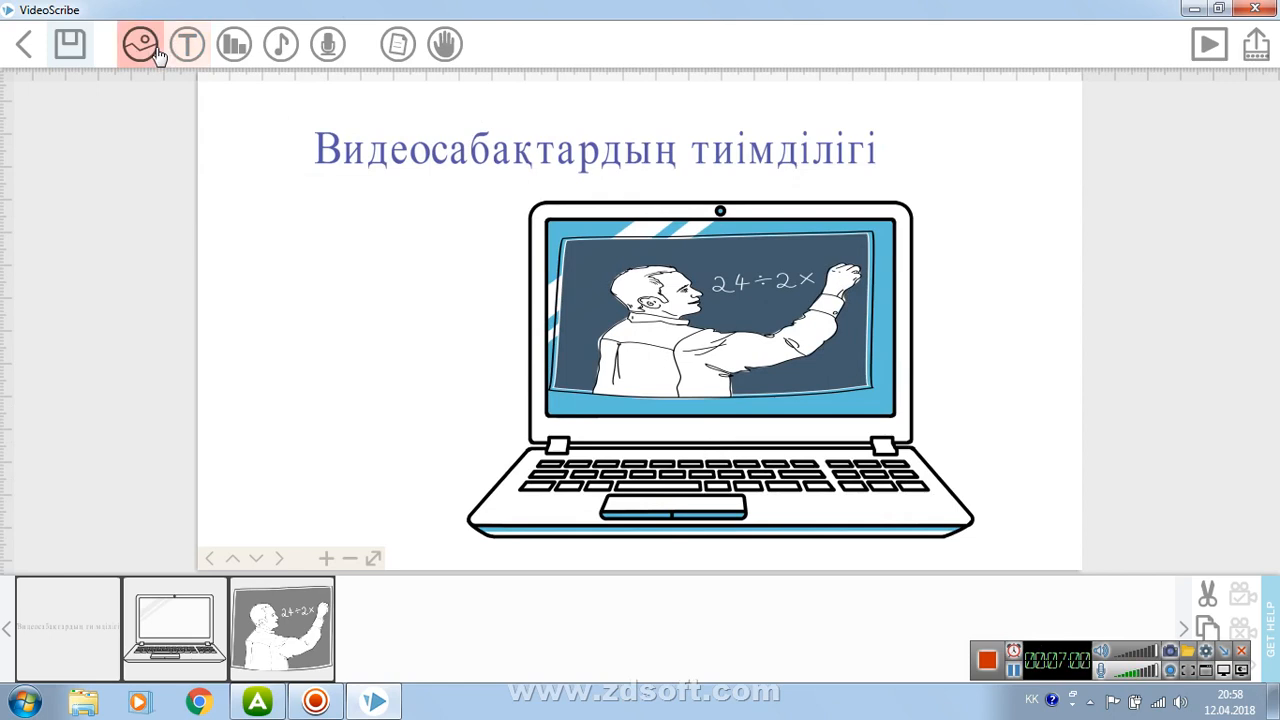
mouse_move(662, 408)
left_mouse_down()
mouse_move(618, 381)
mouse_move(640, 400)
left_mouse_up()
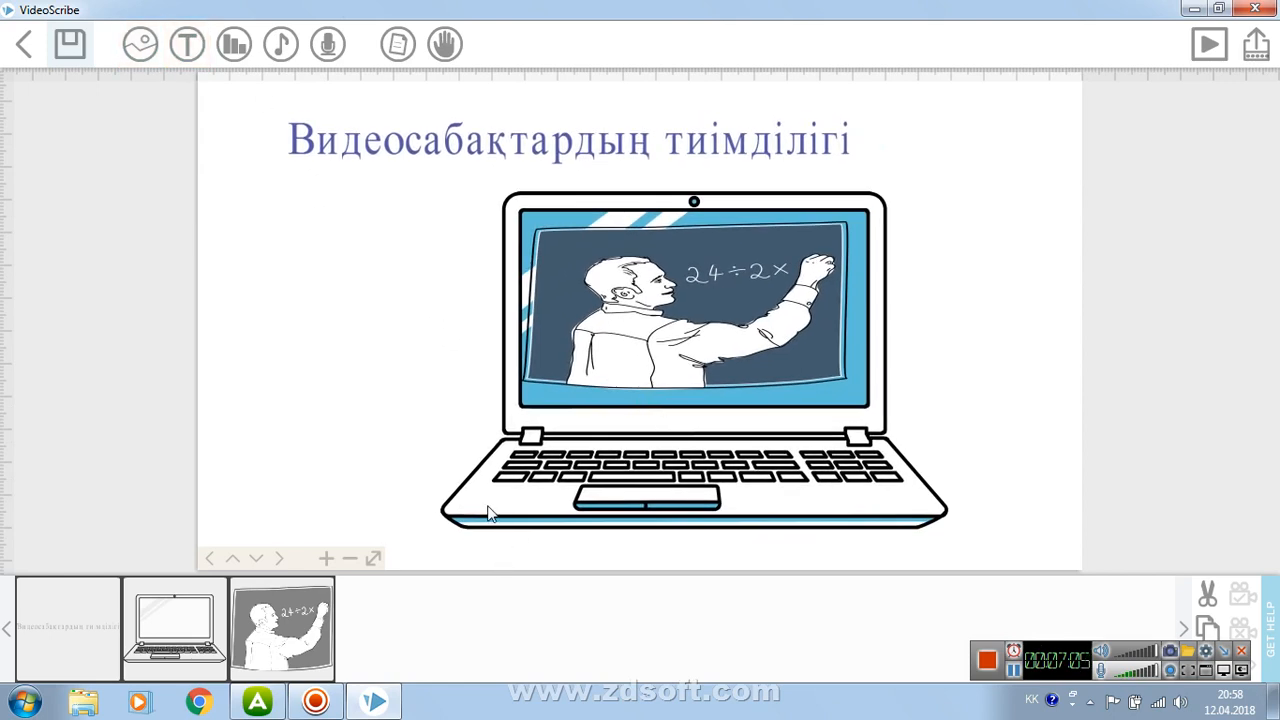
left_click(108, 612)
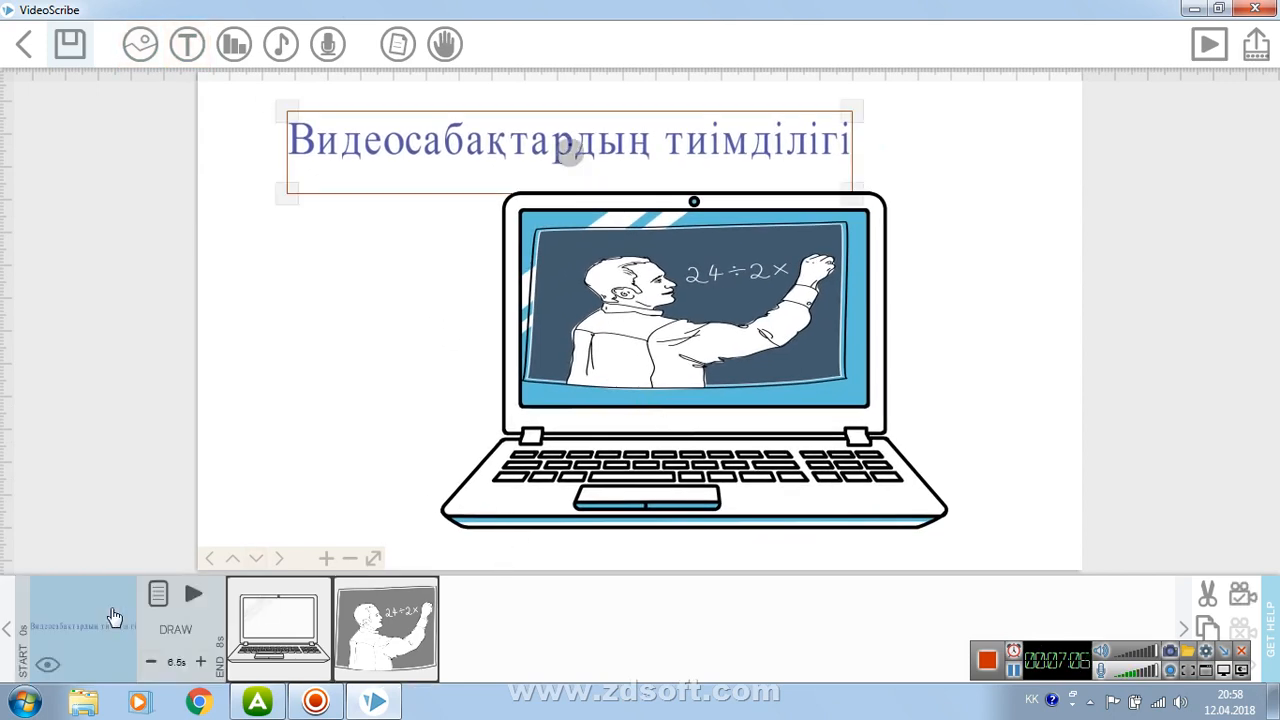
left_click(151, 664)
Step: Shorten the laptop's drawing time so that the teacher image starts at 23 s
left_click(311, 646)
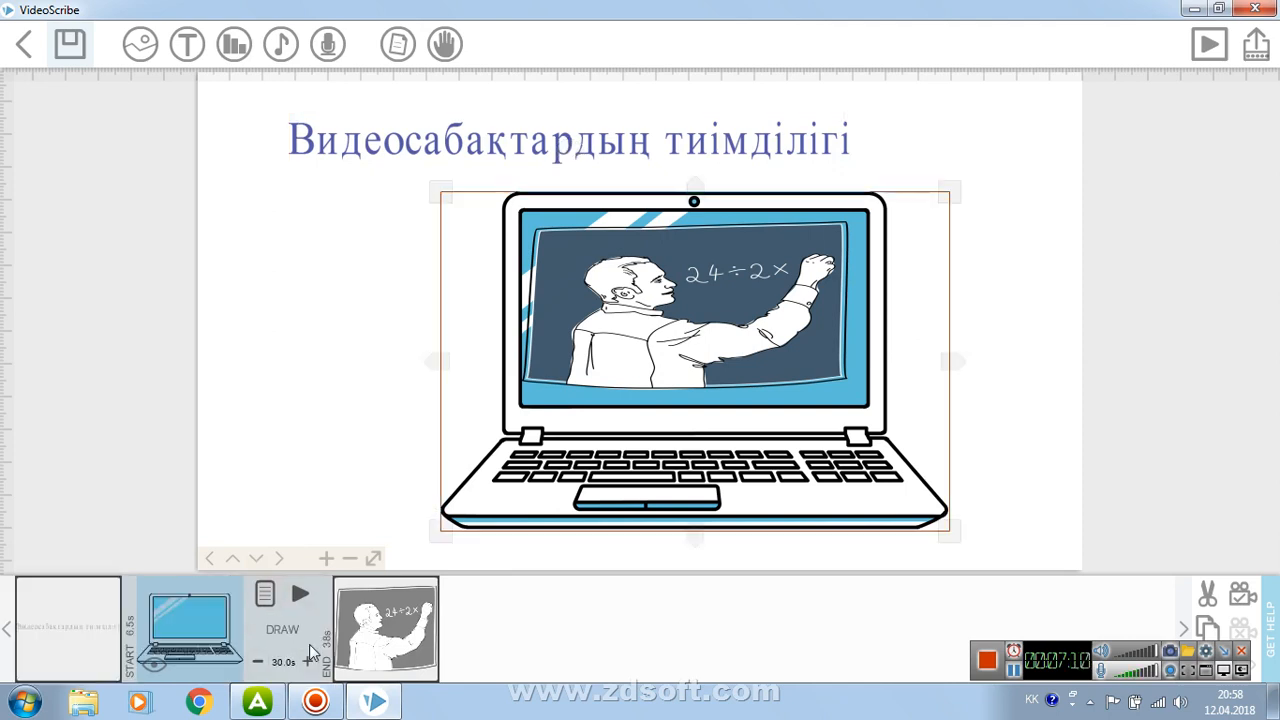
left_click(259, 663)
left_click(259, 663)
left_click(259, 663)
left_click(259, 663)
left_click(259, 663)
left_click(259, 663)
Step: Set the teacher image's drawing time to 15.0 s
left_click(411, 642)
left_click(364, 663)
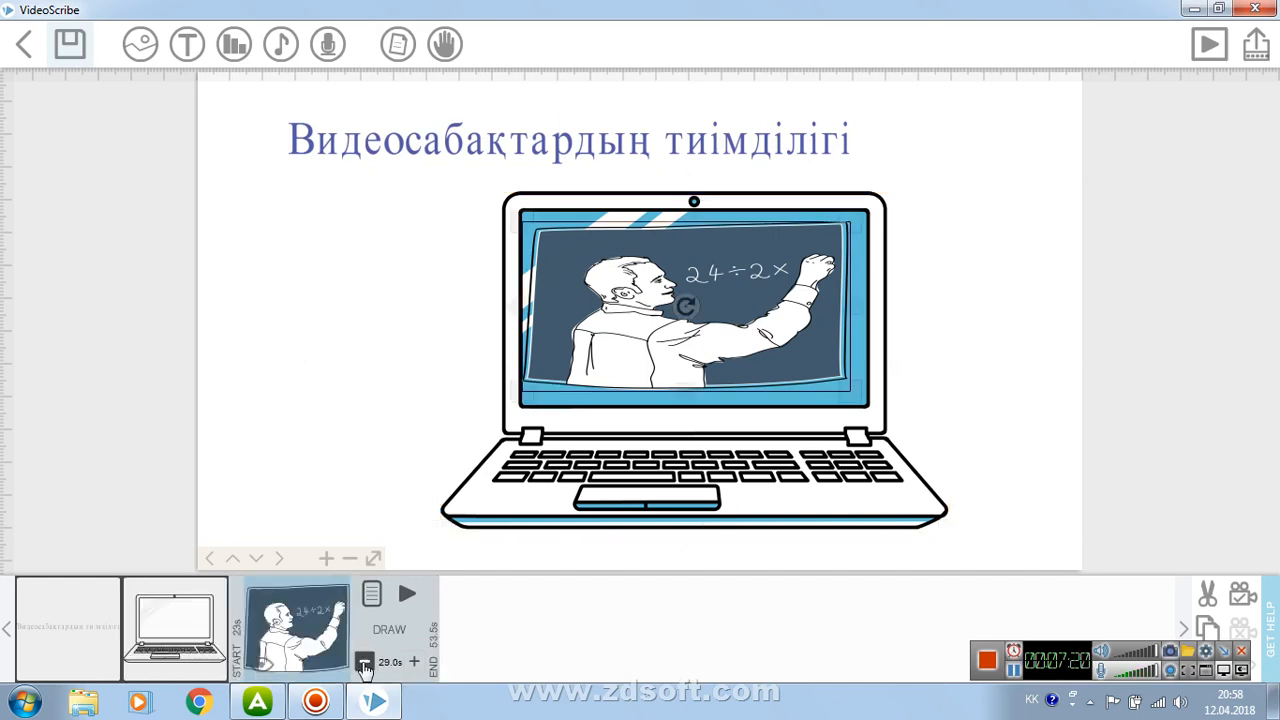
left_click(364, 663)
left_click(364, 663)
left_click(364, 663)
left_click(364, 663)
left_click(364, 663)
left_click(364, 663)
left_click(364, 663)
left_click(364, 663)
left_click(364, 663)
left_click(364, 663)
left_click(364, 663)
left_click(364, 663)
left_click(364, 663)
left_click(1012, 672)
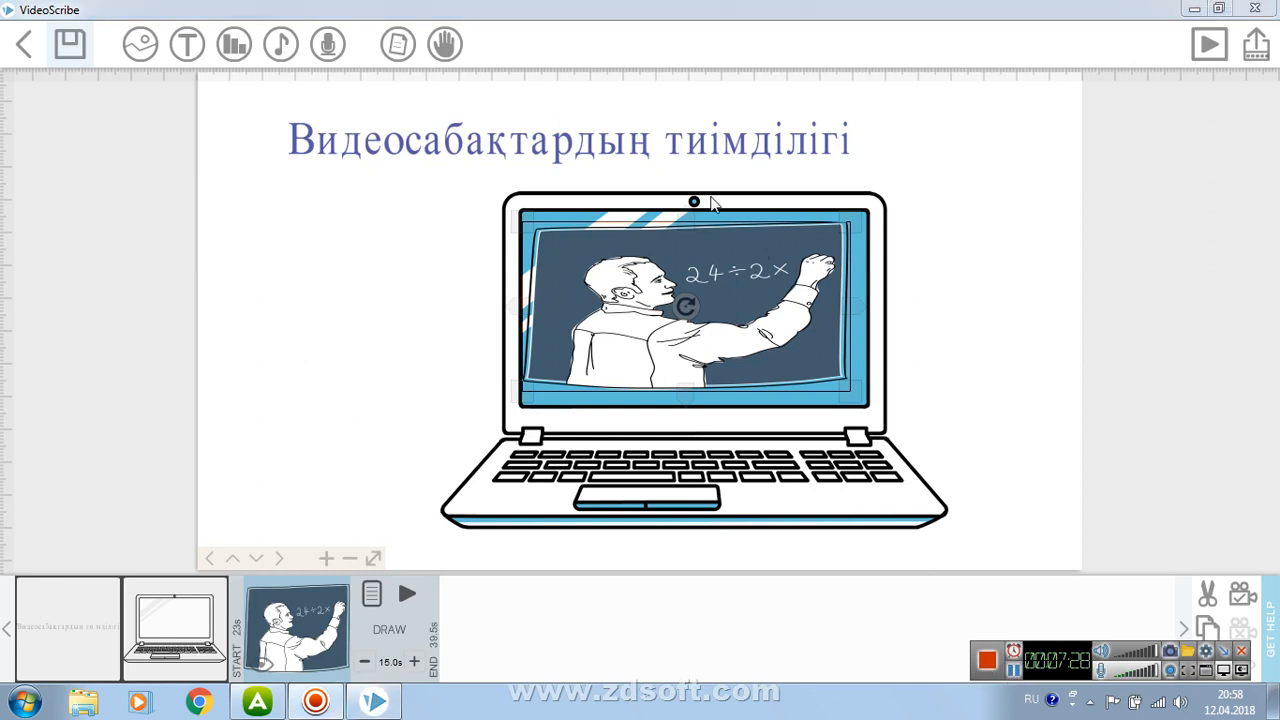
Step: Choose the hand holding a yellow pencil as the drawing hand
left_click(447, 51)
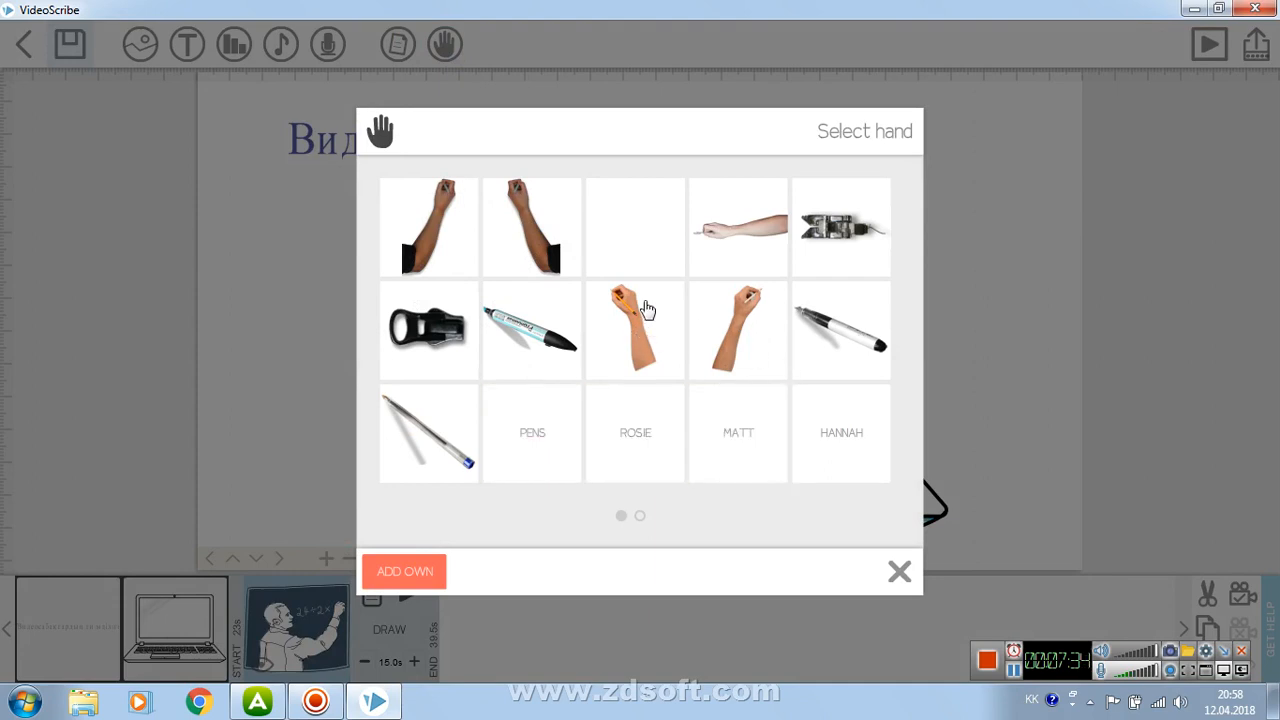
left_click(640, 516)
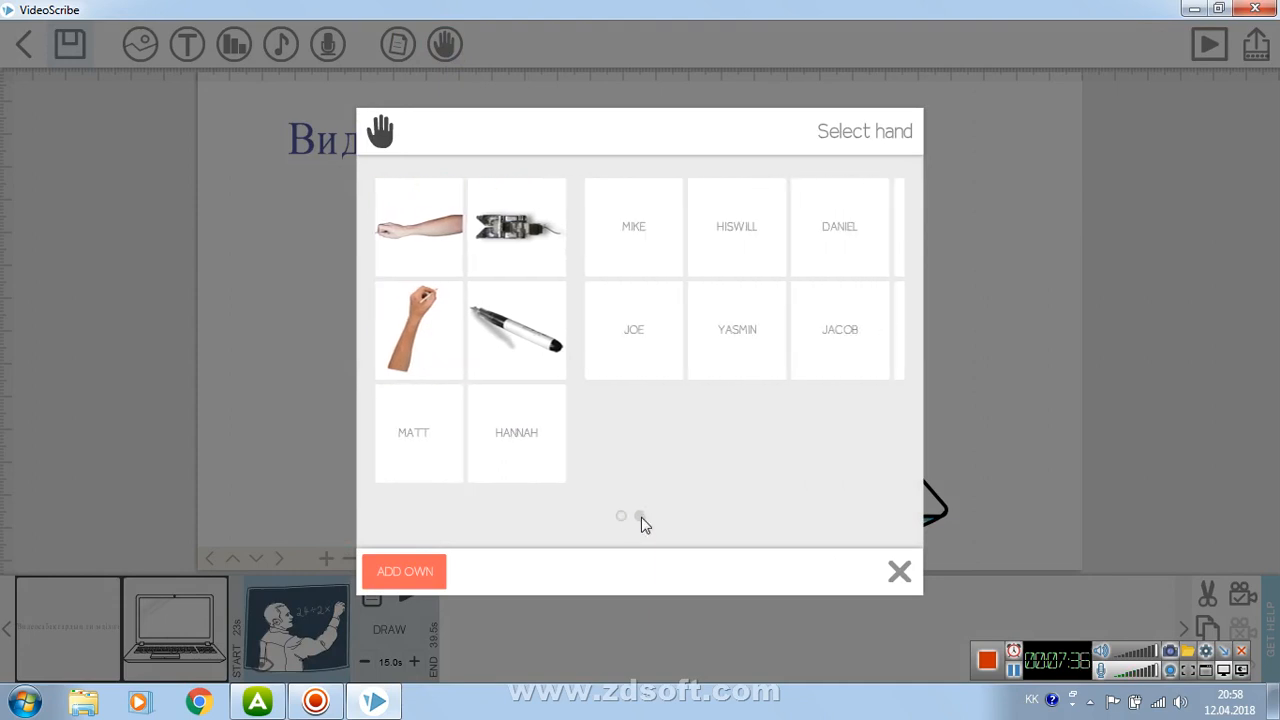
left_click(621, 516)
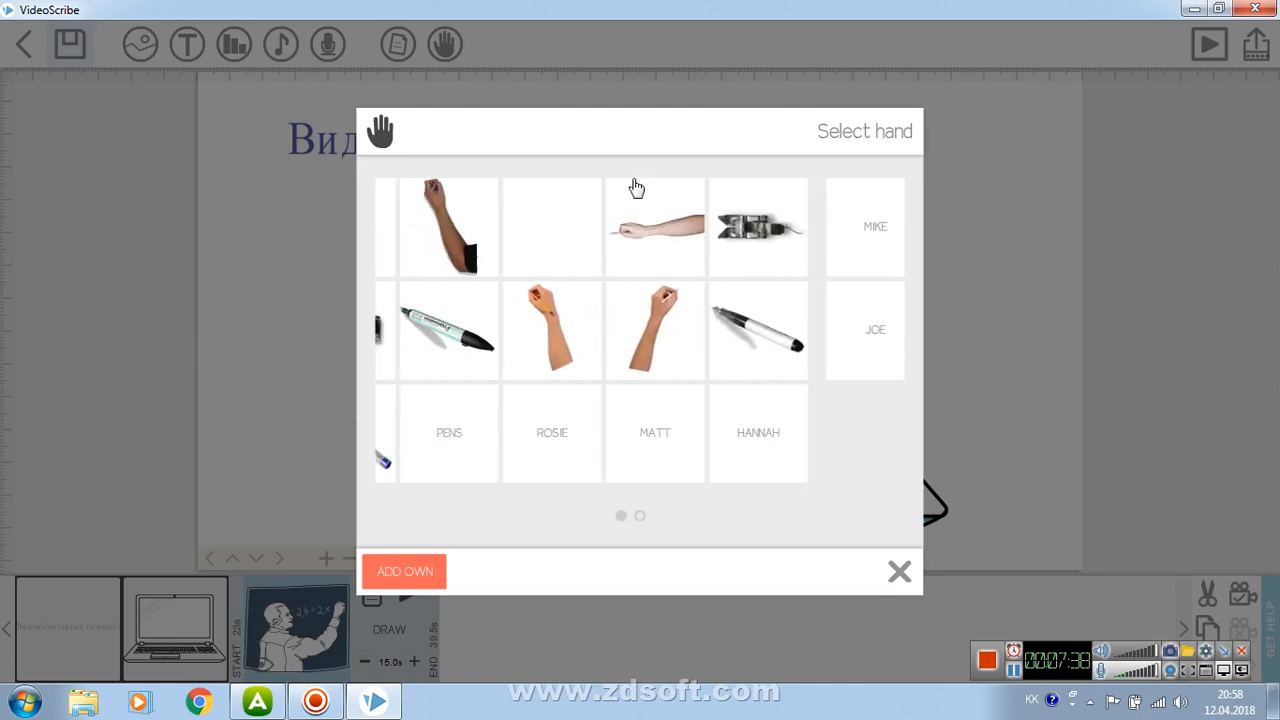
left_click(633, 318)
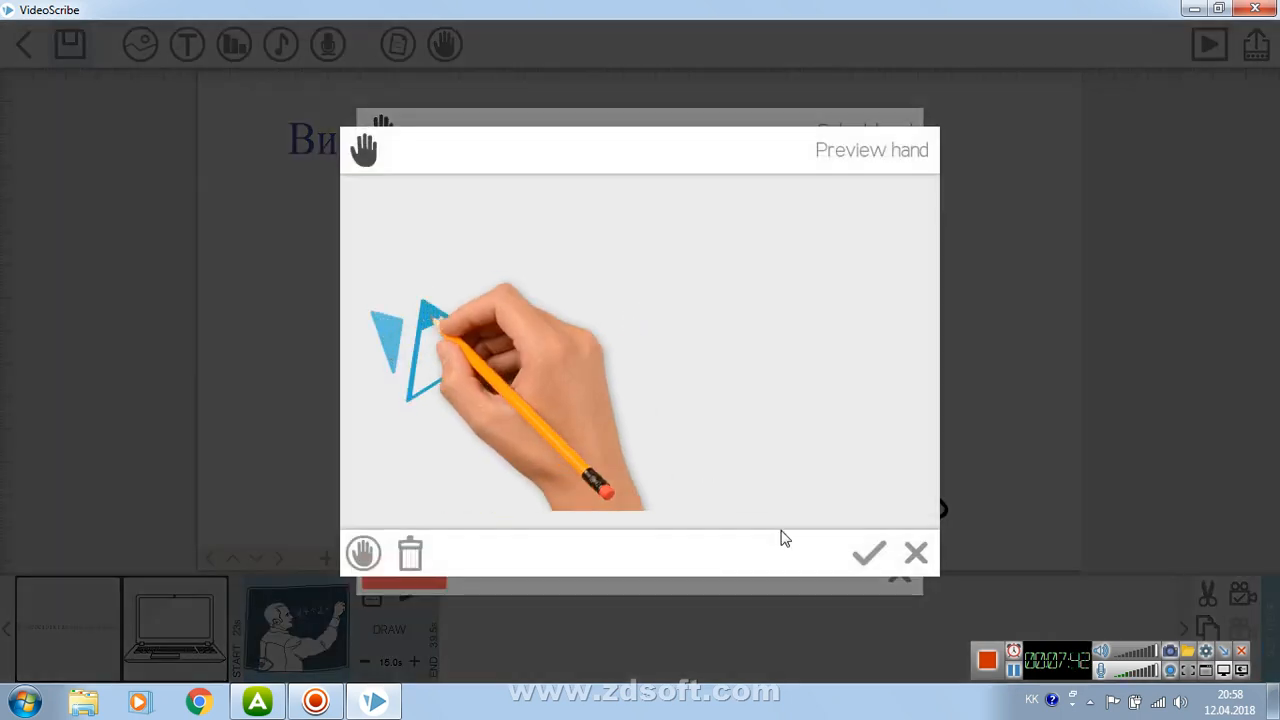
left_click(852, 558)
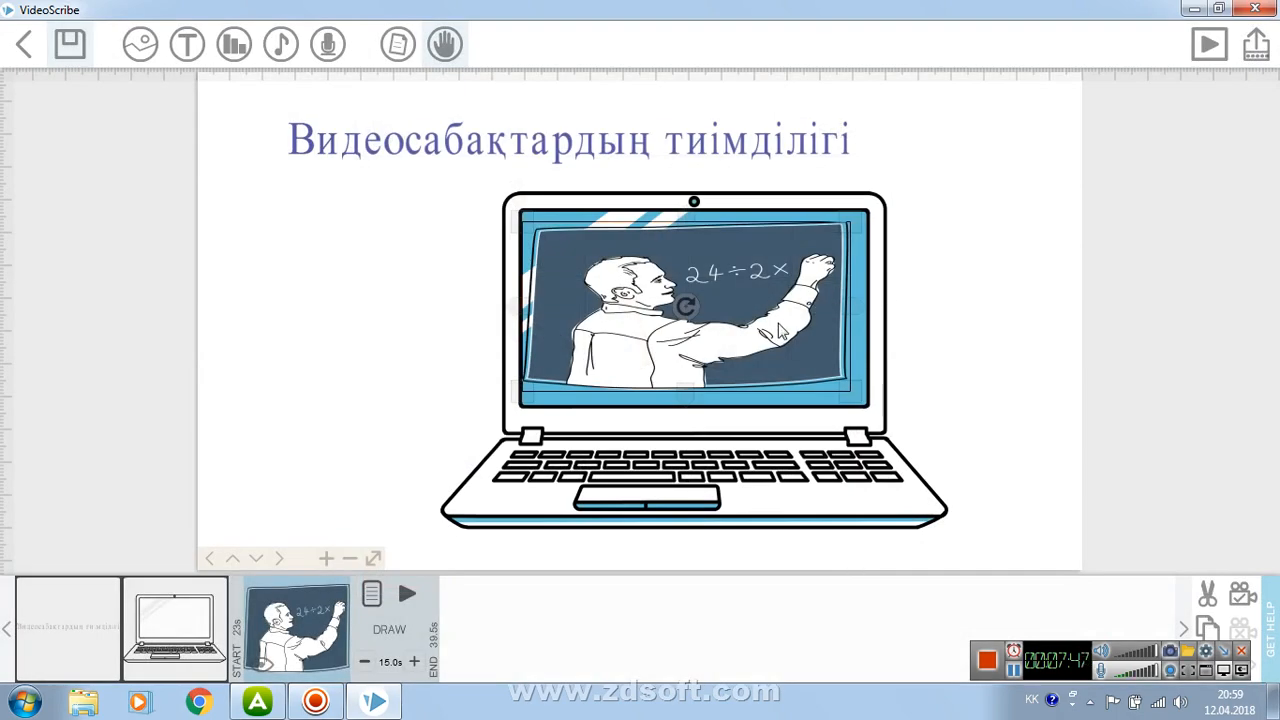
Step: Add a red two-line text below the laptop: "видеосабақты сіз ұмытып немесе түсінбеген жағдайда / қайталап, кез келген жерде және кез келген уақытта көре аласыз"
left_click(390, 519)
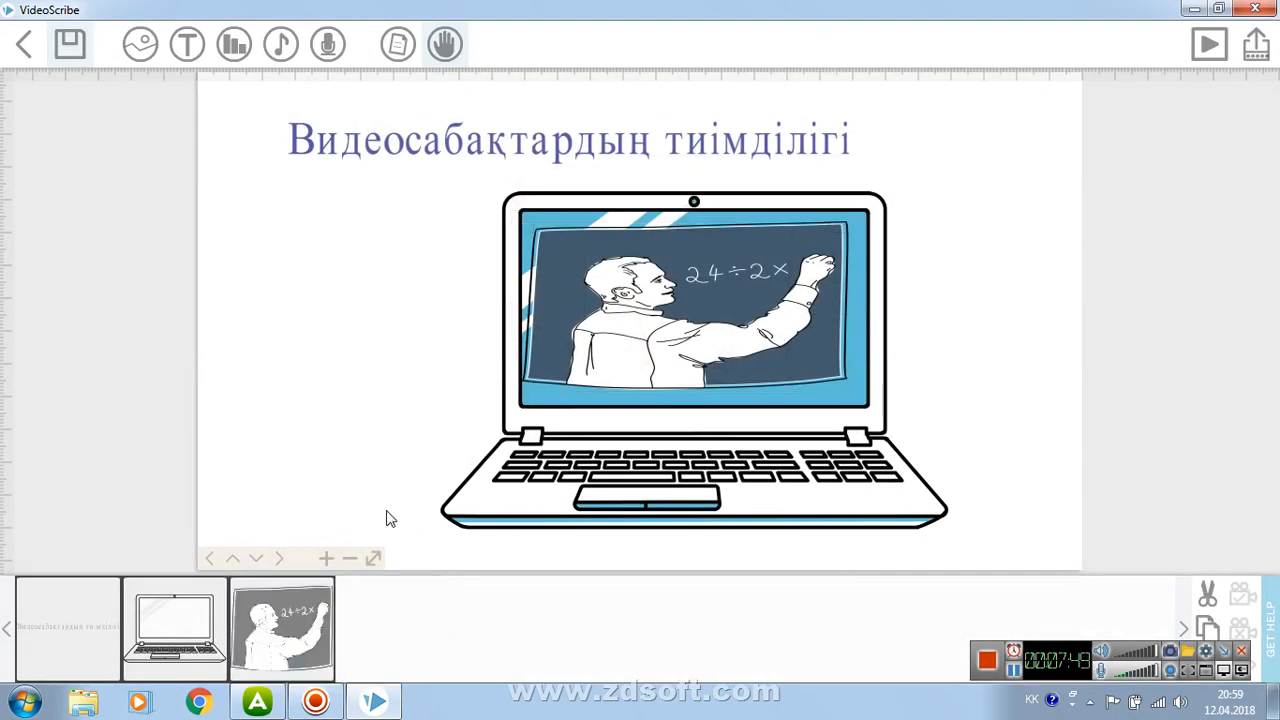
left_click_drag(475, 488, 477, 180)
left_click(199, 35)
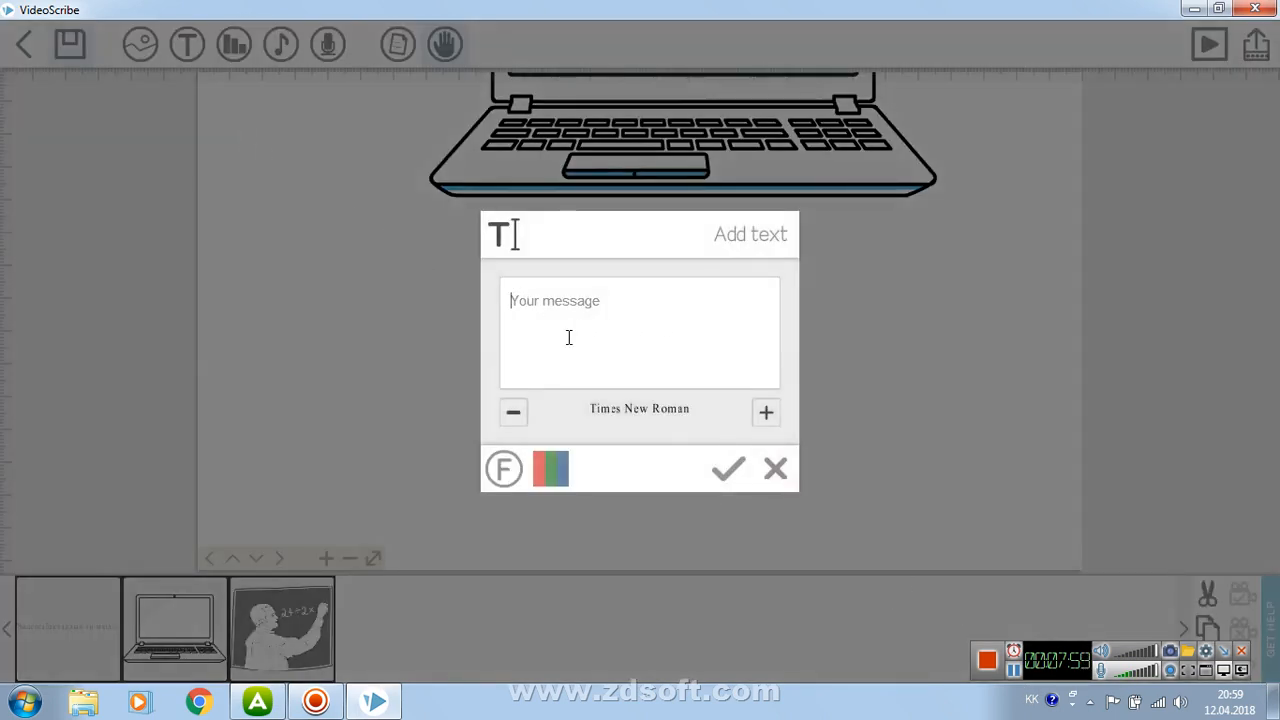
type("B")
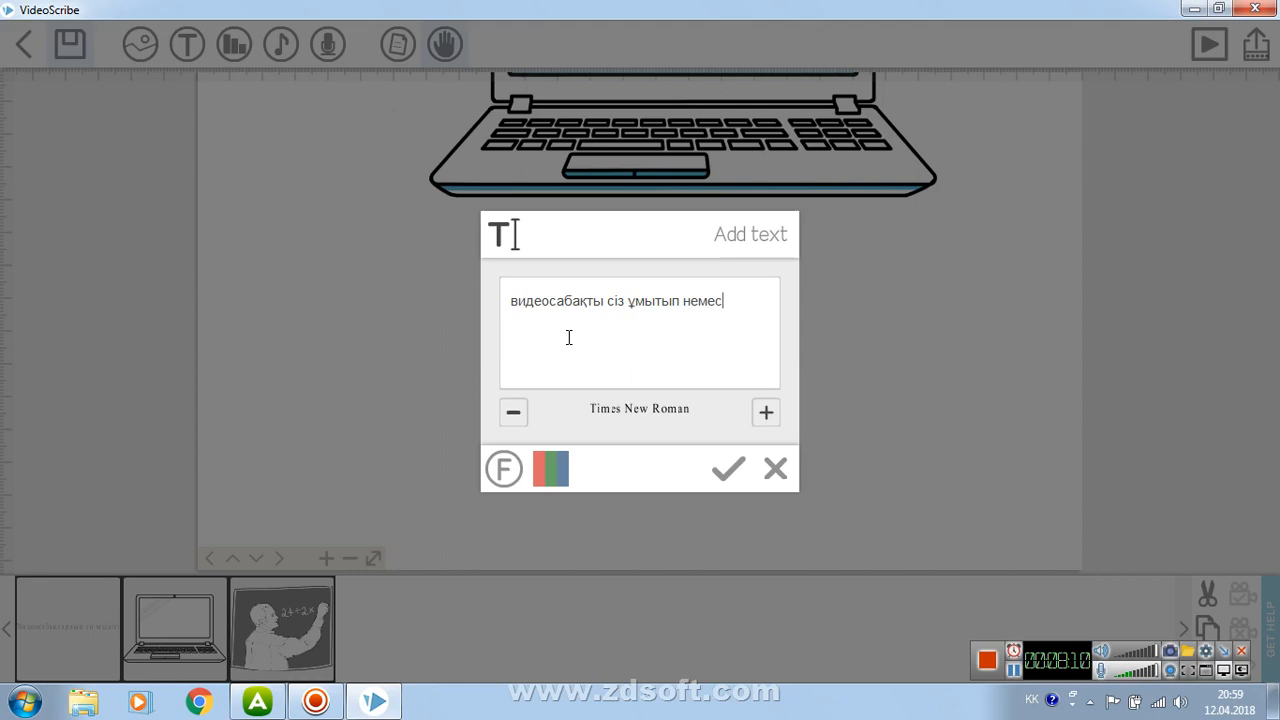
type("үсі")
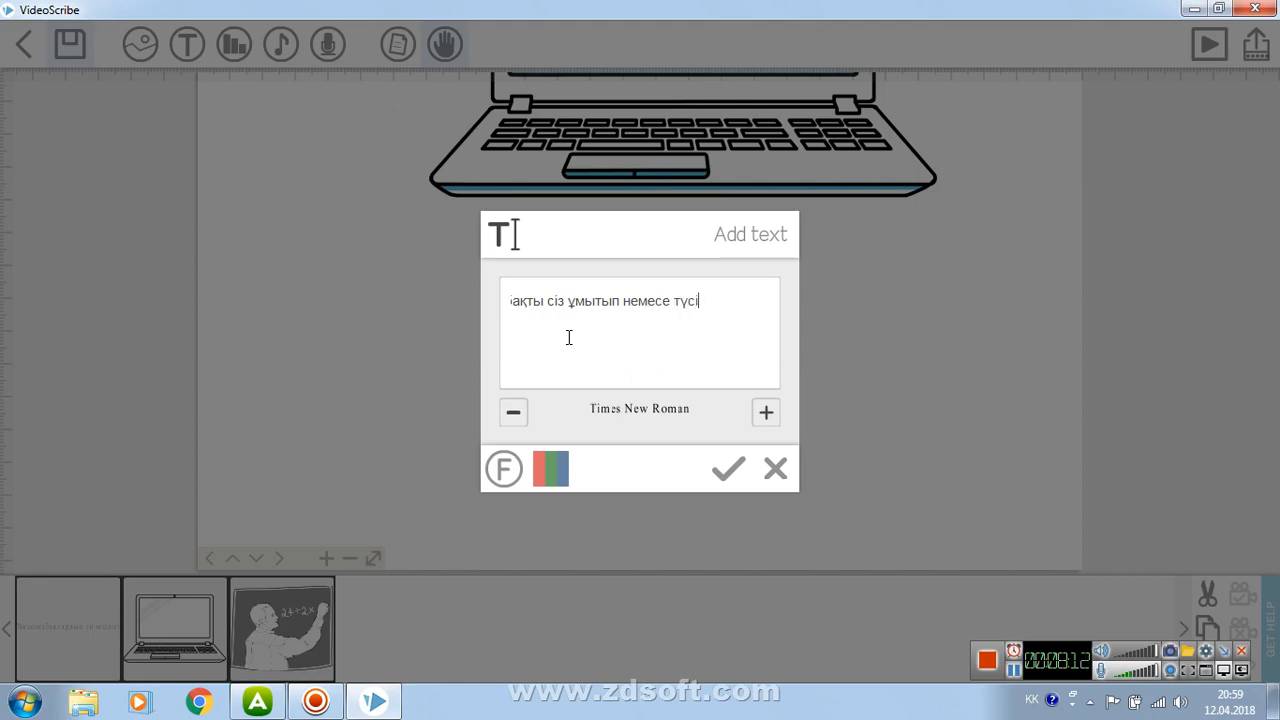
type("нбеген жаң")
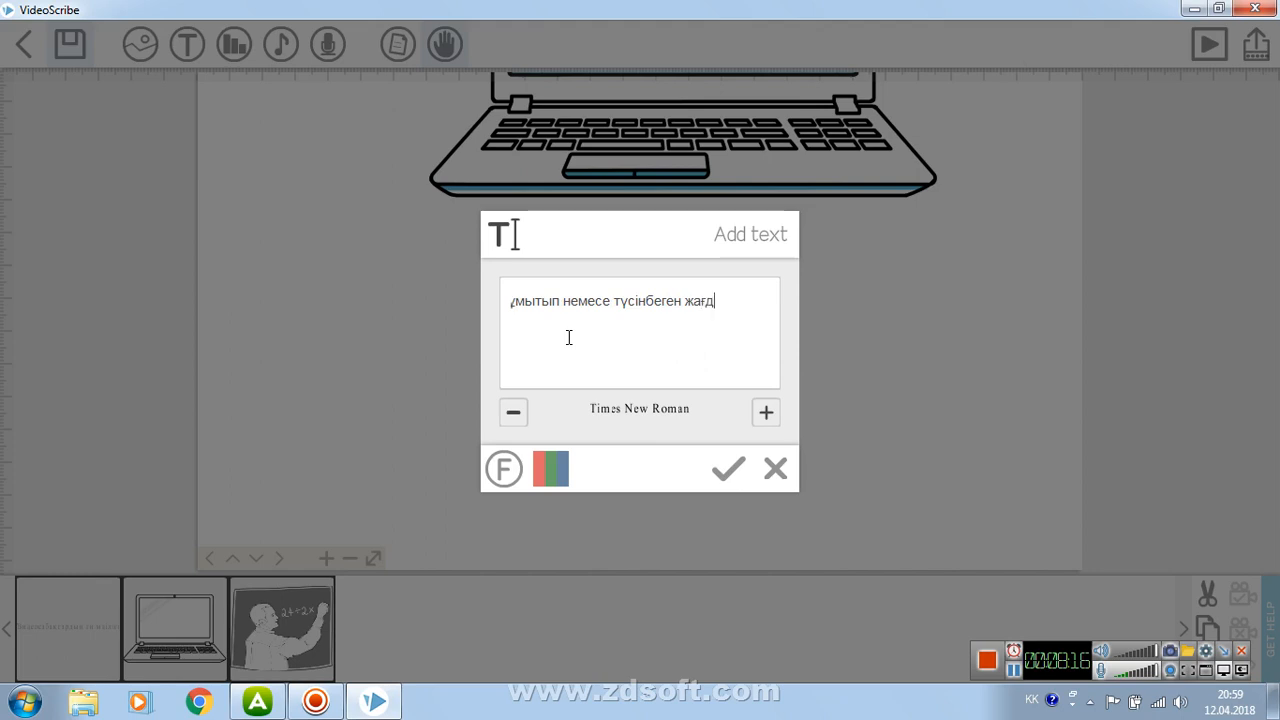
type("дайда")
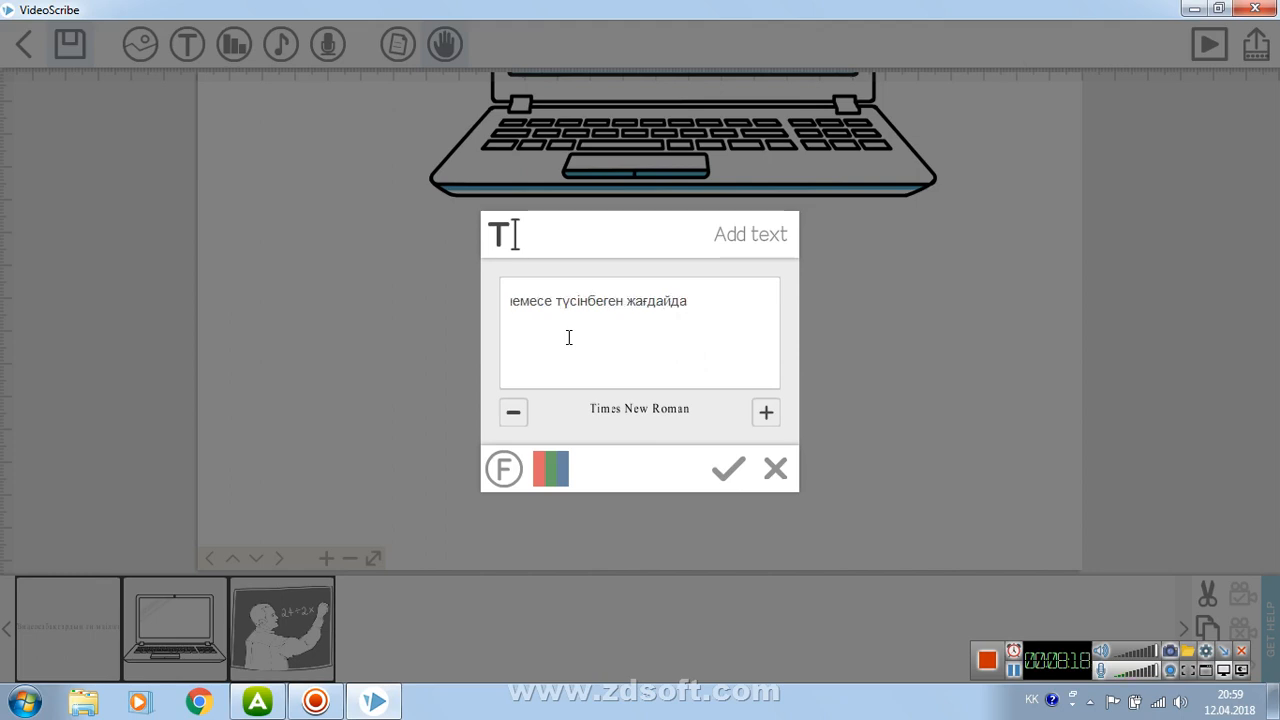
key("Return")
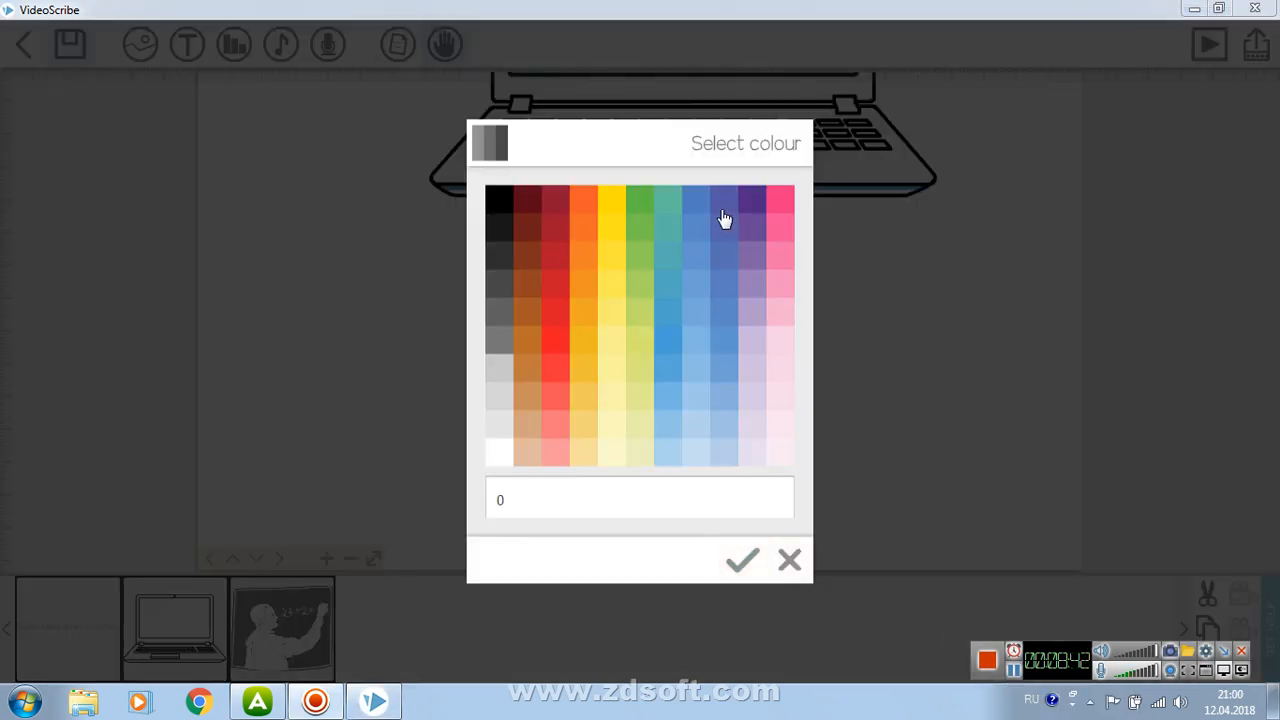
left_click(558, 340)
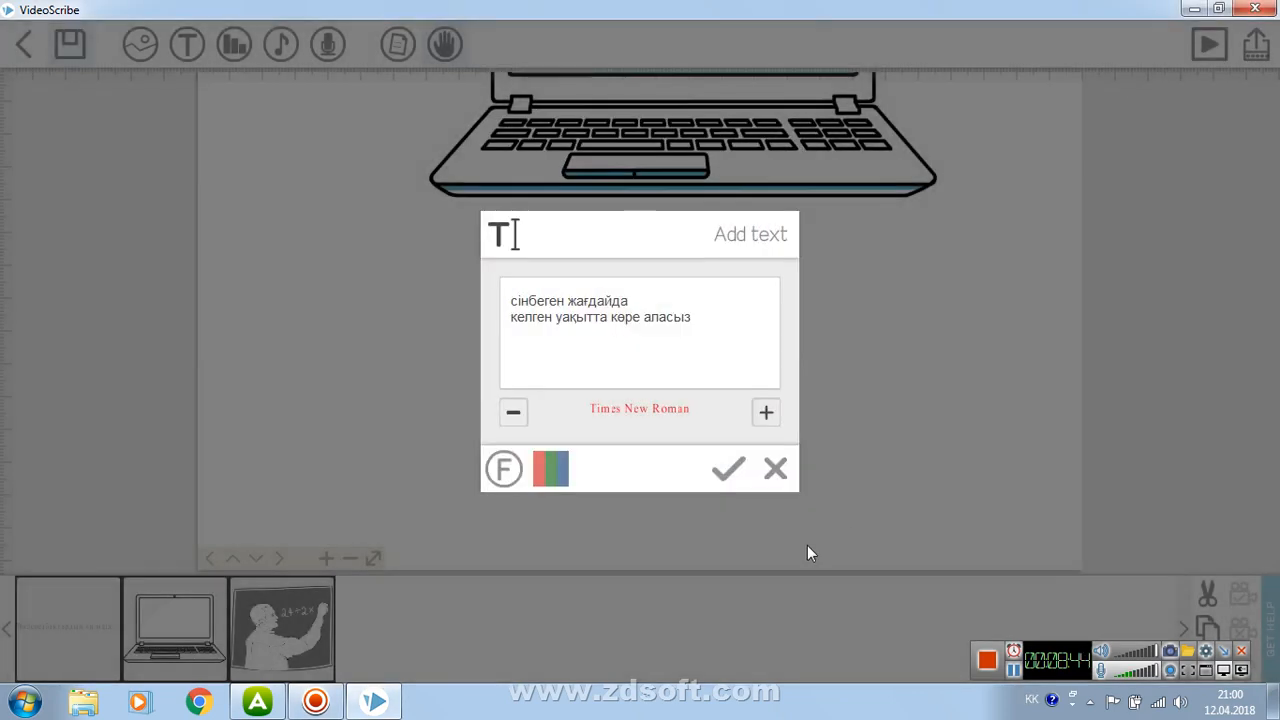
left_click(730, 469)
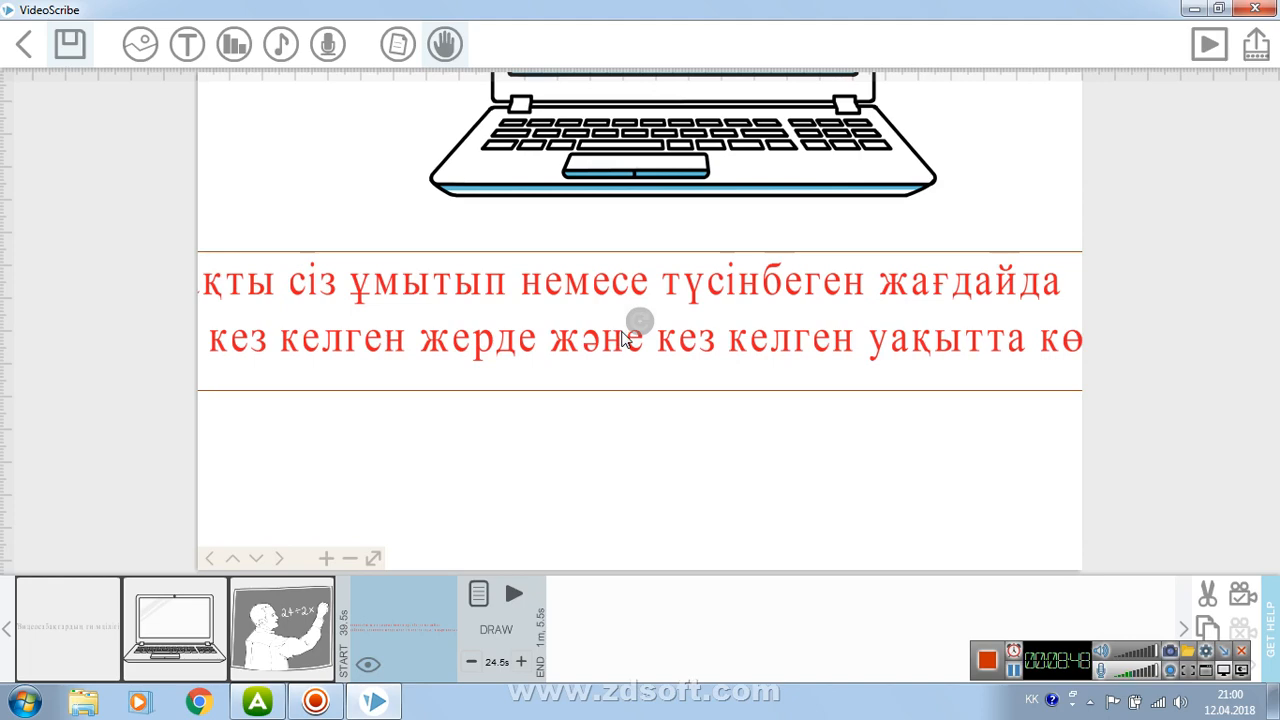
Step: Set the red text's drawing time to 15.0 s and preview the whole animation
scroll(620, 338, "down", 3)
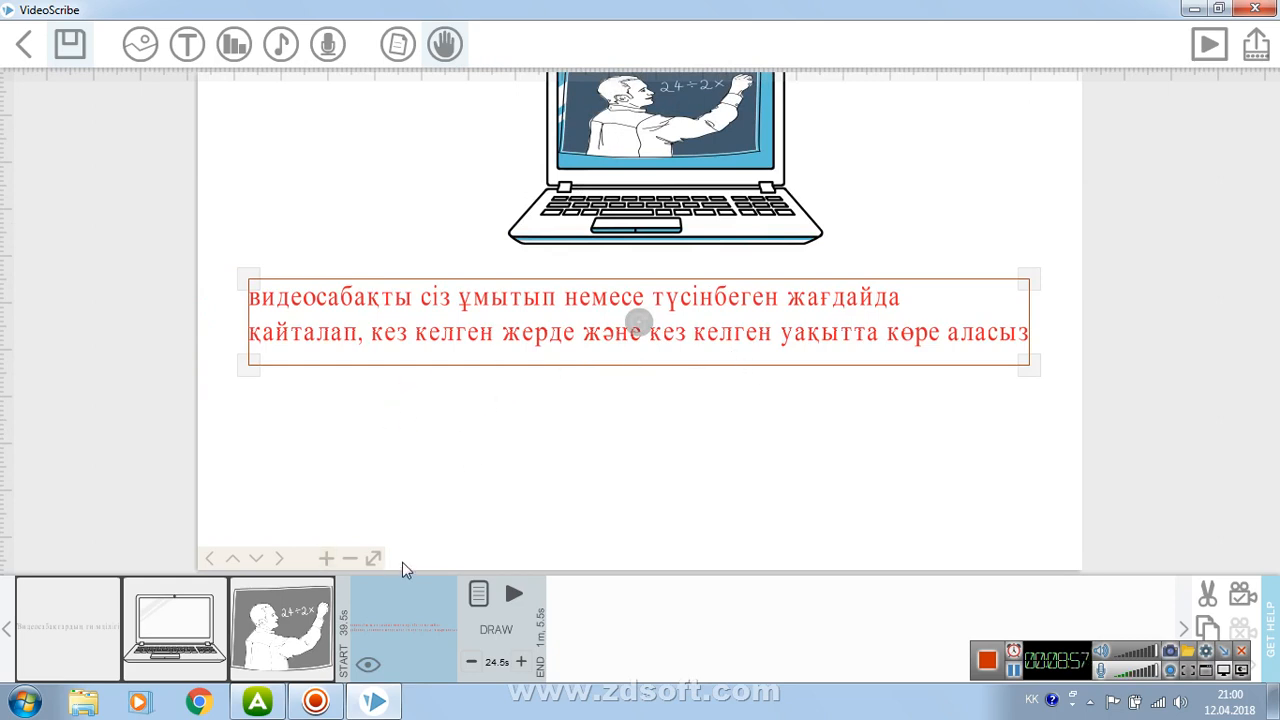
left_click(387, 623)
left_click(470, 663)
left_click(470, 663)
left_click(470, 663)
left_click(470, 663)
left_click(470, 663)
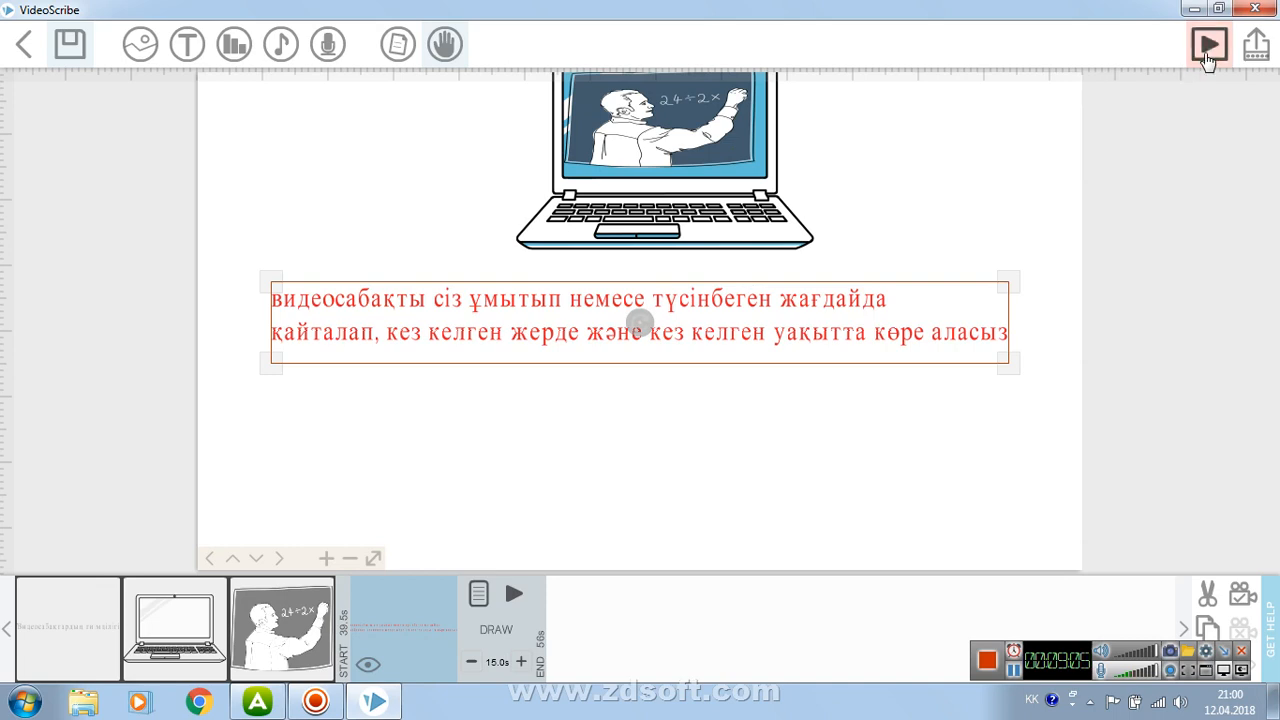
left_click(1209, 44)
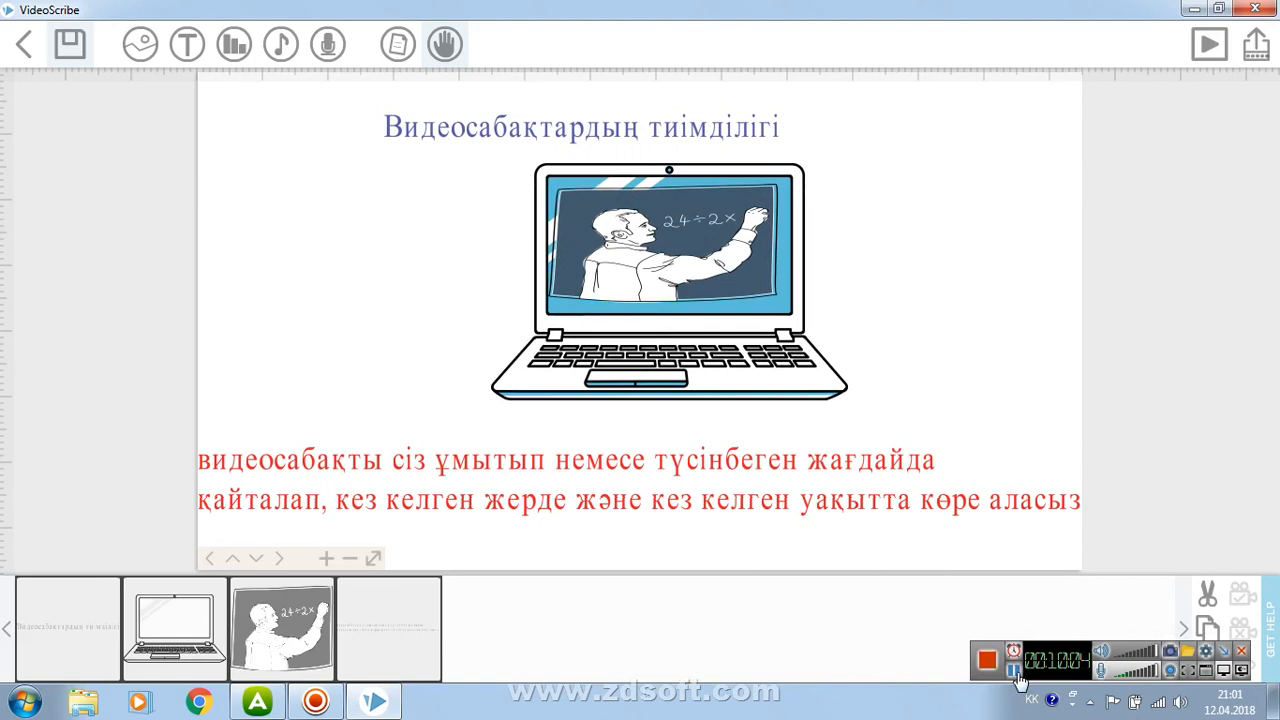
Step: Try a textured paper background and restore the plain white paper
left_click(397, 46)
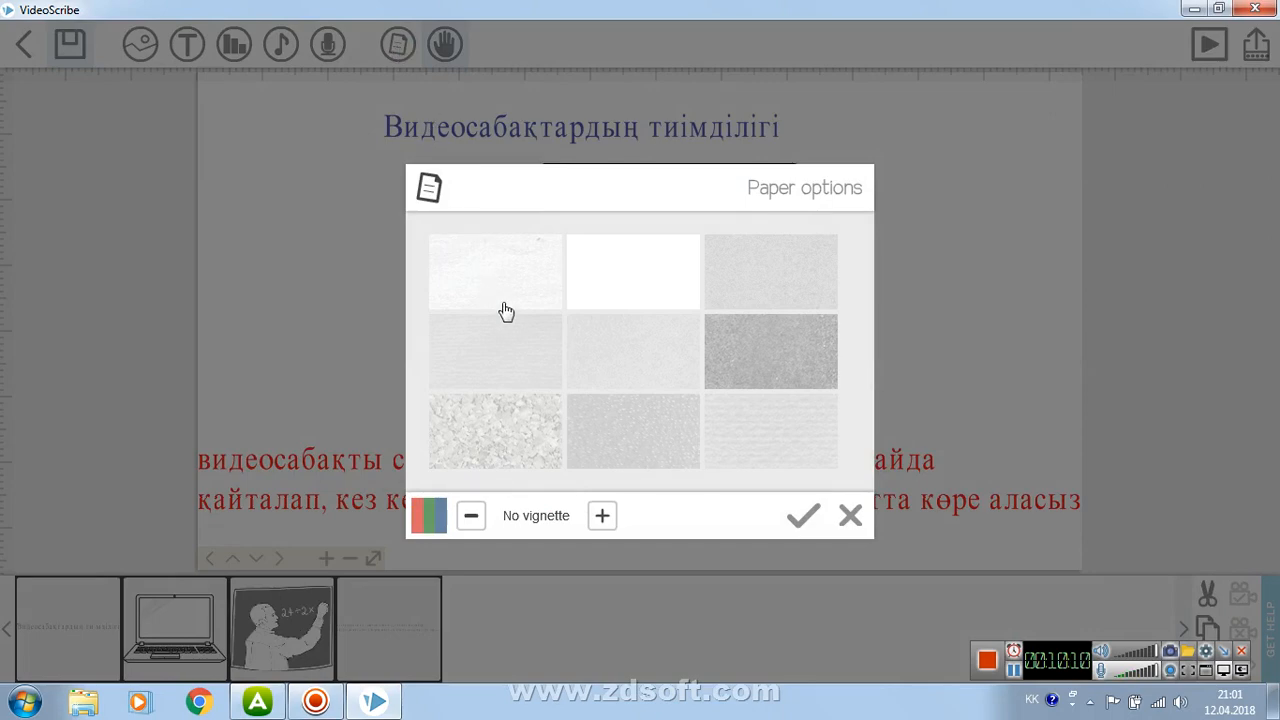
left_click(558, 316)
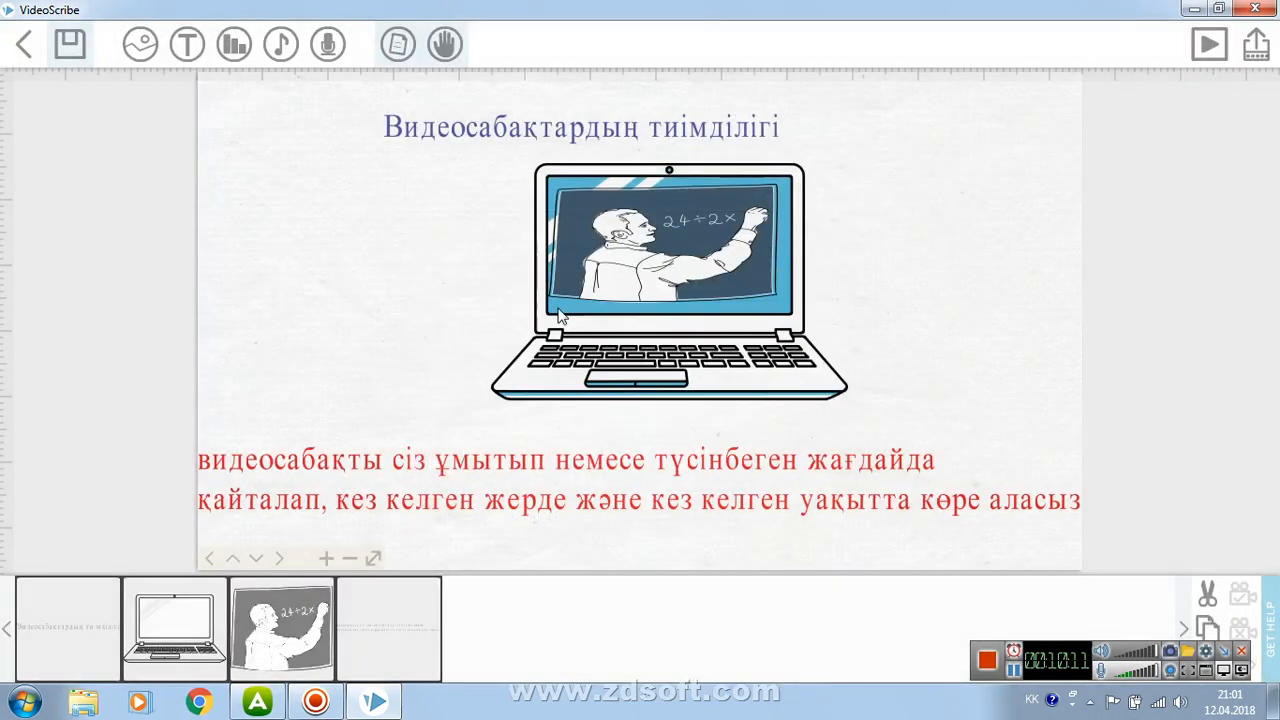
left_click(397, 44)
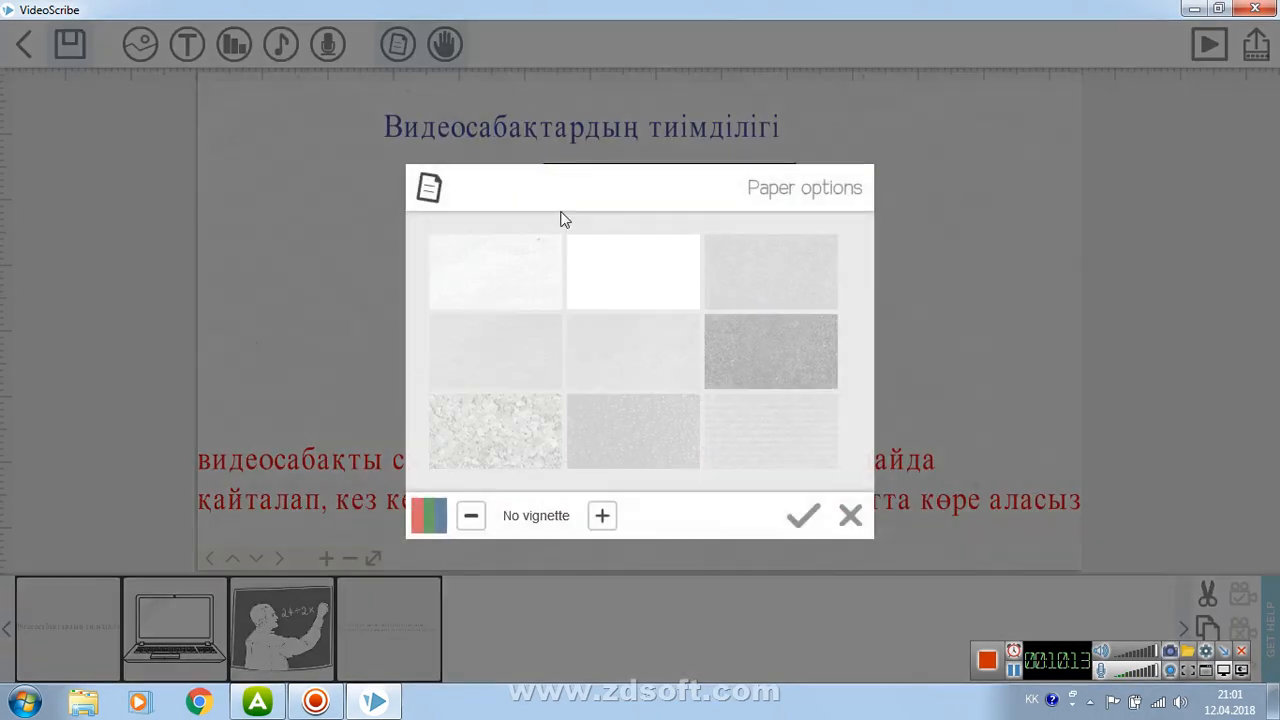
left_click(614, 283)
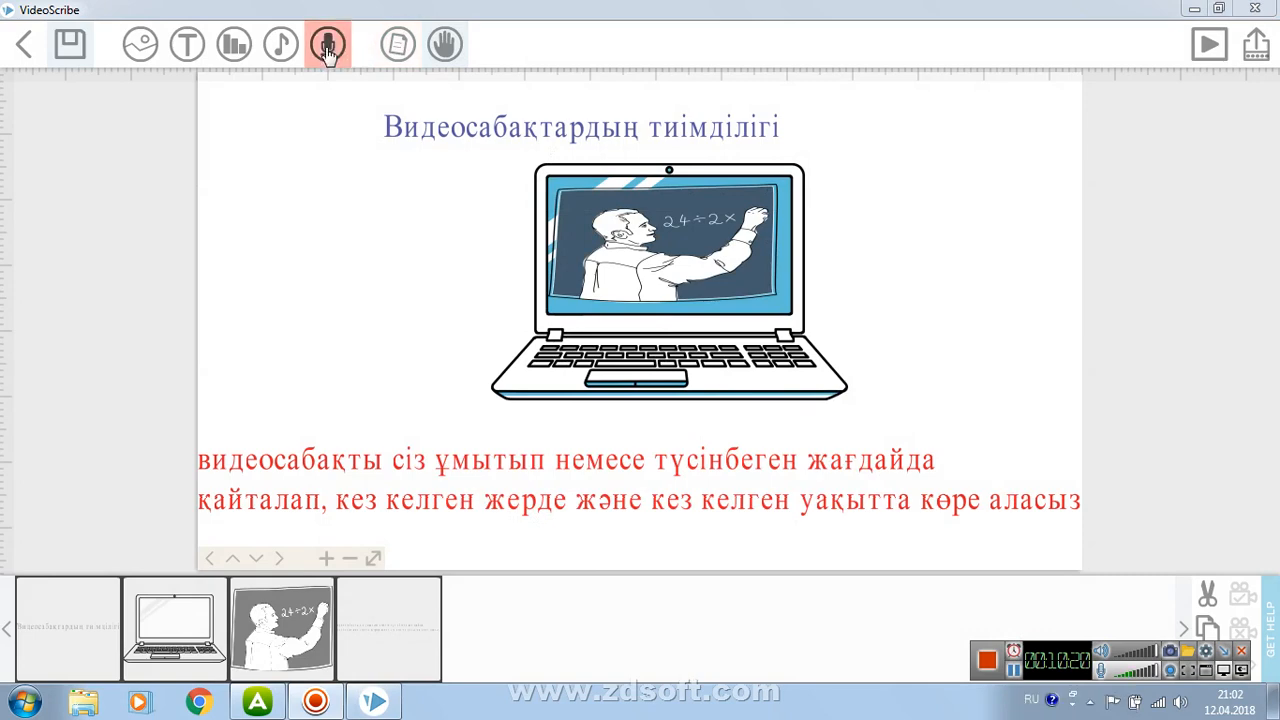
Step: Look over the music library, voiceover recorder and chart settings, closing each without adding anything
left_click(286, 50)
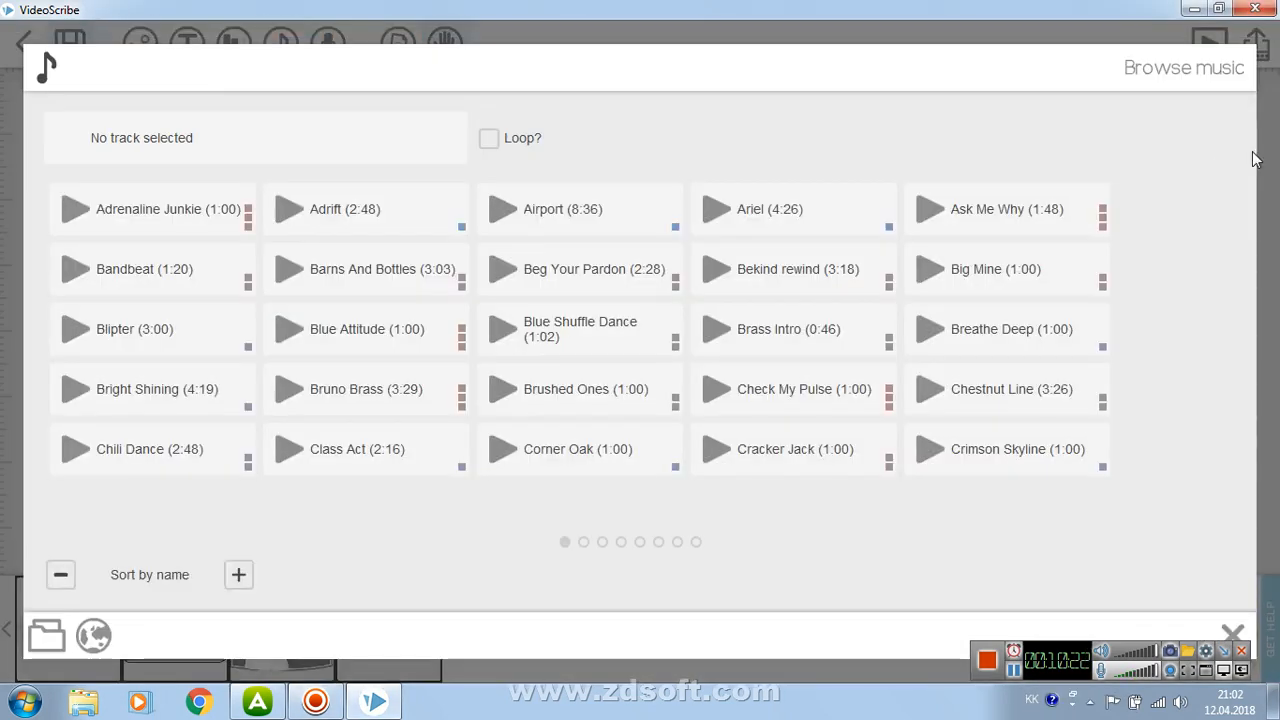
left_click(1236, 634)
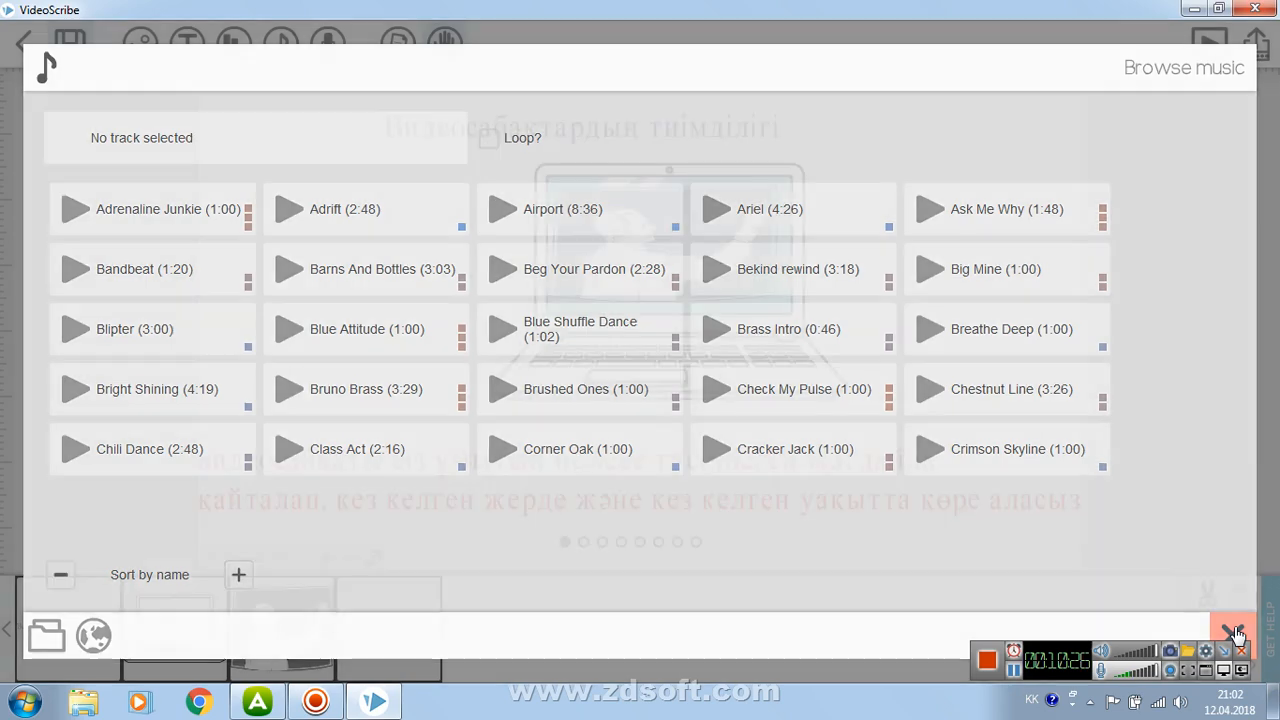
left_click(330, 44)
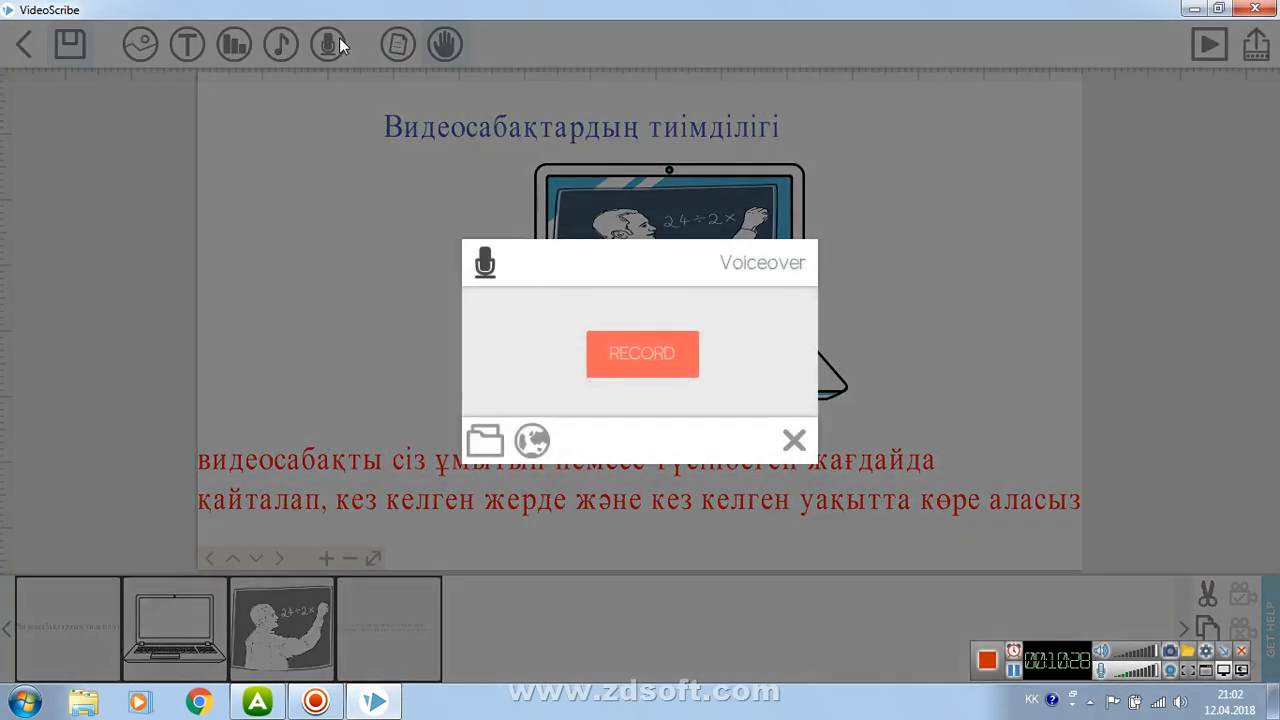
left_click(794, 442)
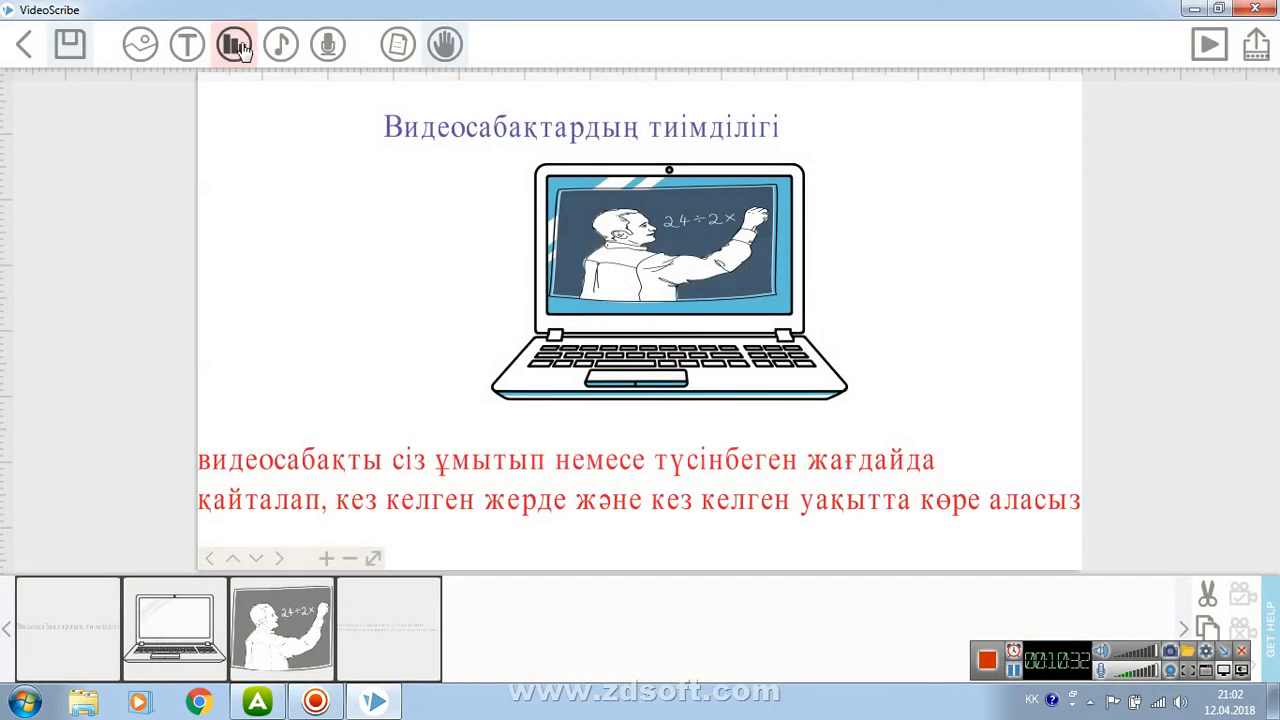
left_click(236, 45)
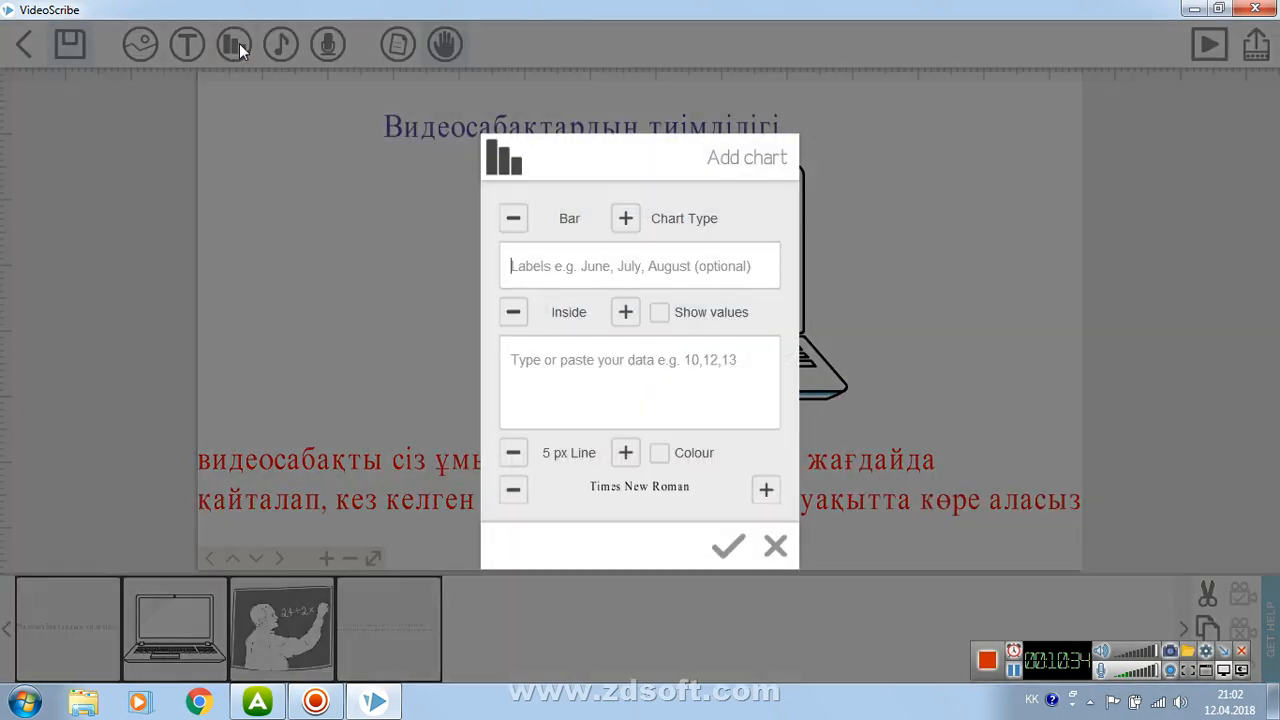
left_click(777, 546)
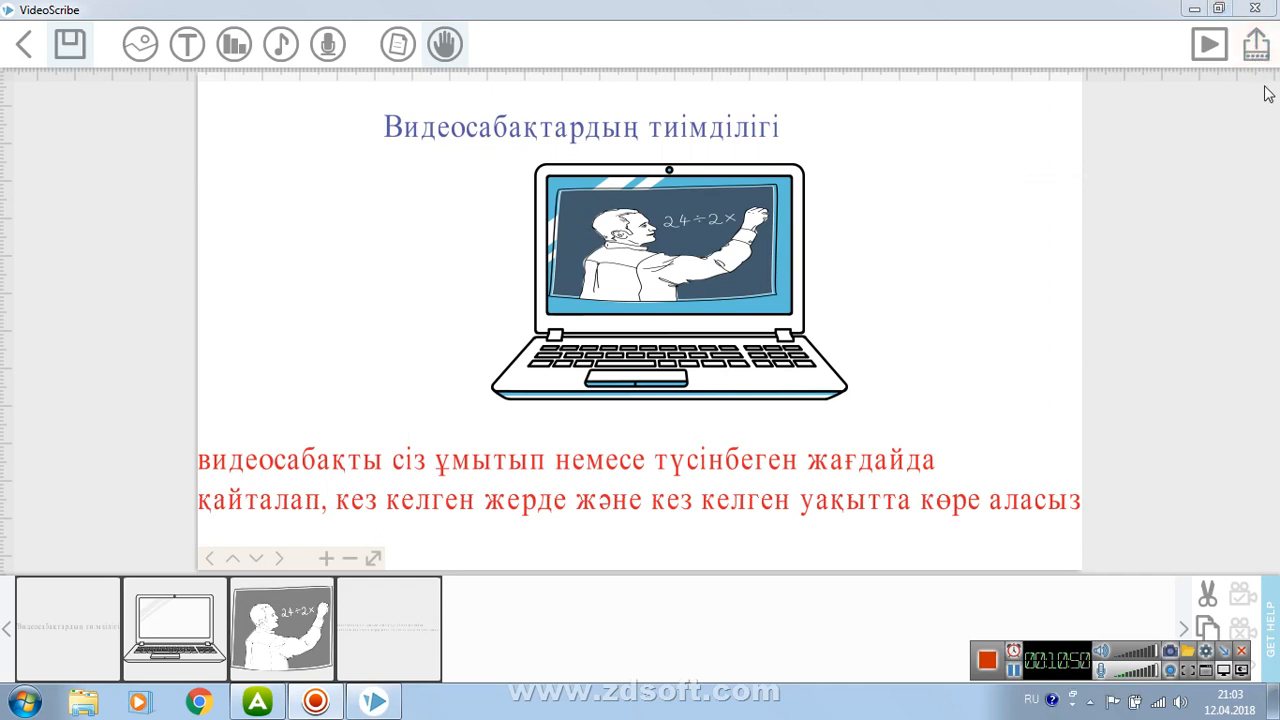
Step: Open the export settings for publishing the animation as a video file and name the file "асып"
left_click(1257, 46)
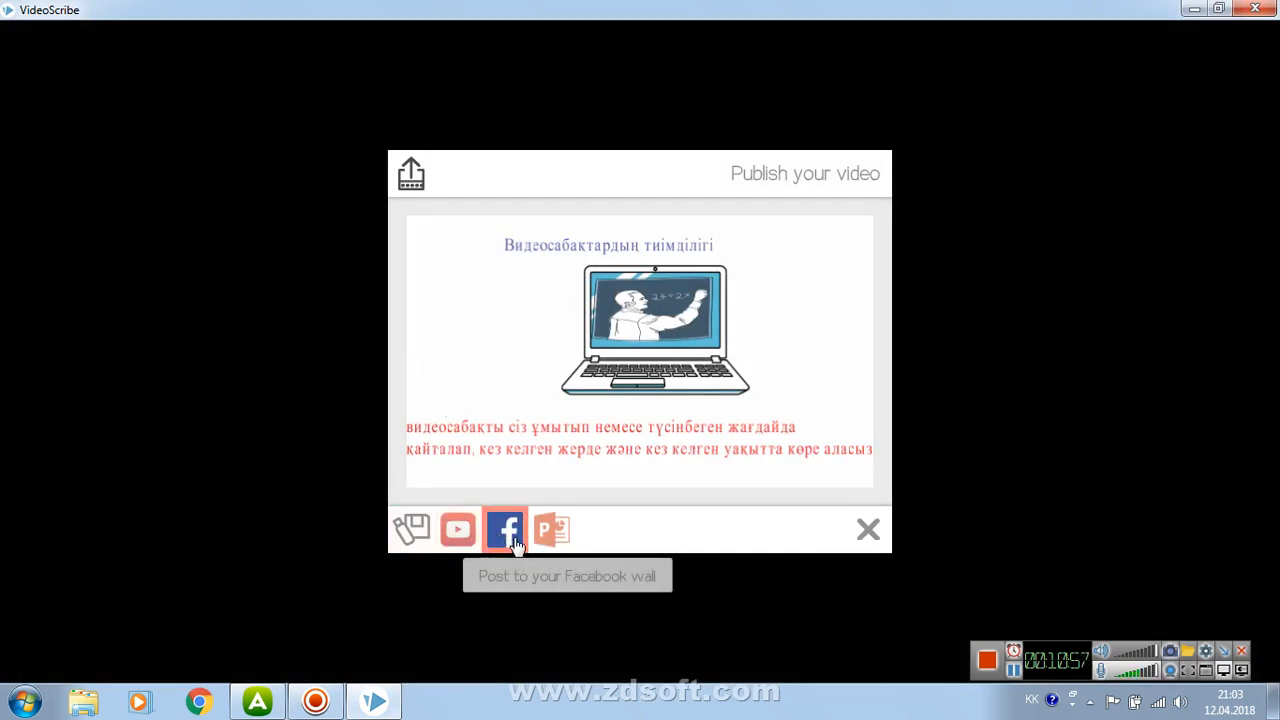
left_click(412, 533)
left_click_drag(572, 381, 502, 392)
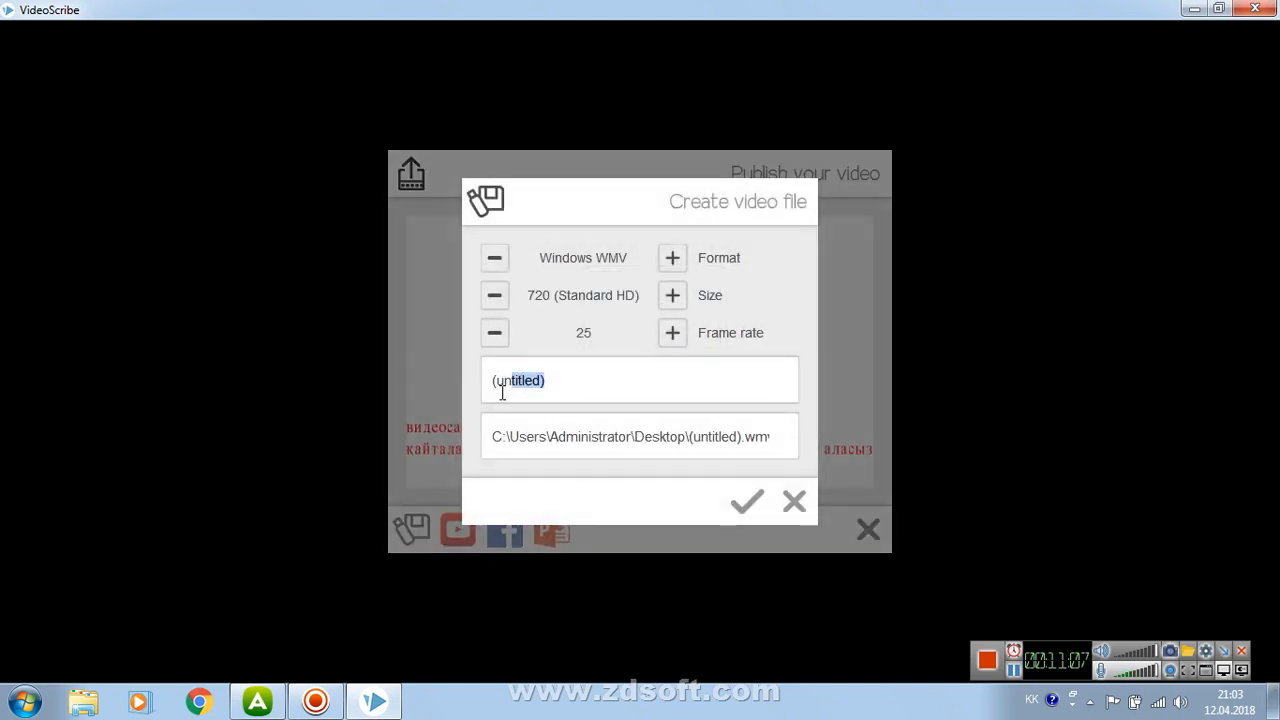
key("BackSpace")
key("BackSpace")
type("асып")
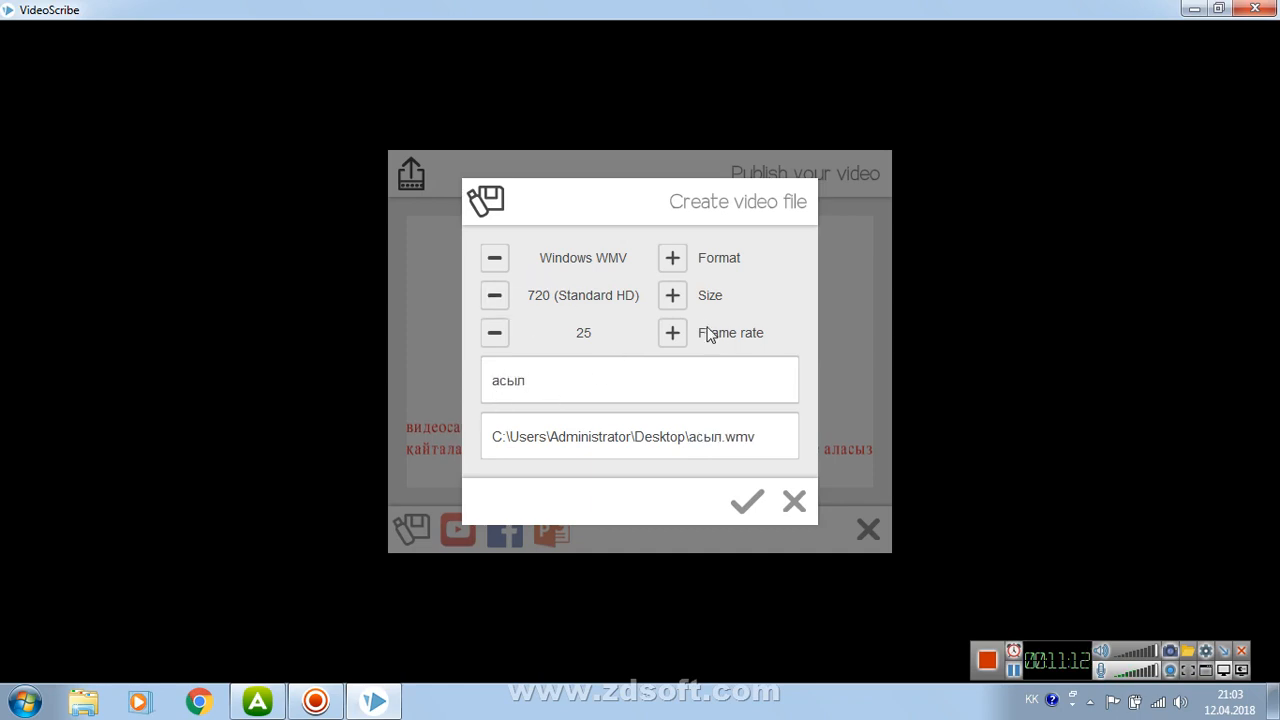
Step: Go through the available video sizes and formats, ending on 720 (Standard HD) and Windows WMV
left_click(495, 297)
left_click(495, 297)
left_click(495, 297)
left_click(495, 297)
left_click(494, 261)
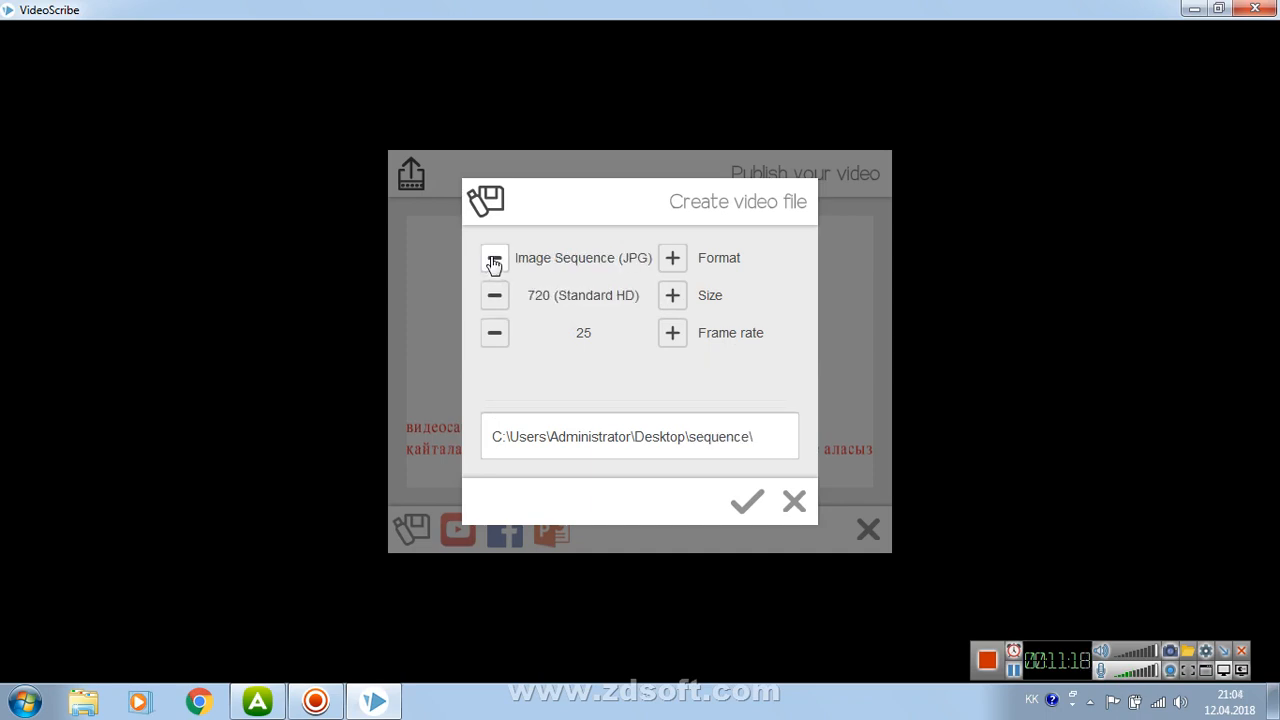
left_click(494, 261)
left_click(494, 261)
left_click(494, 261)
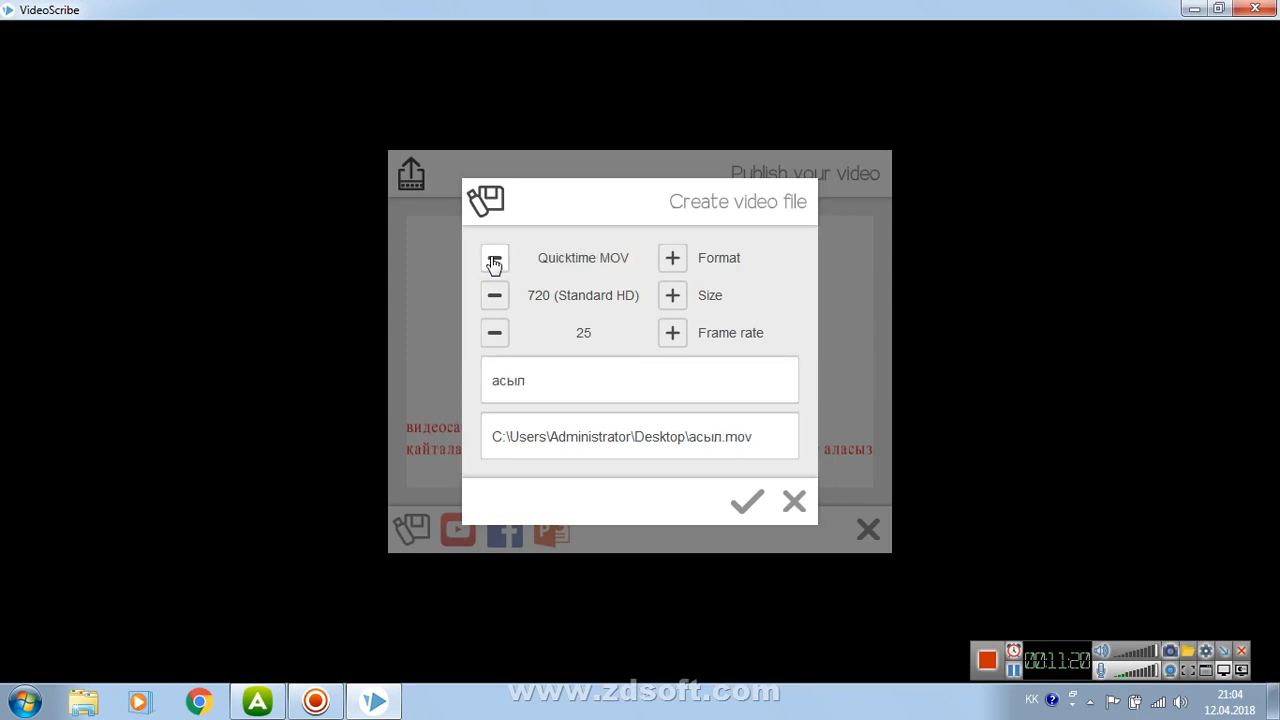
left_click(494, 261)
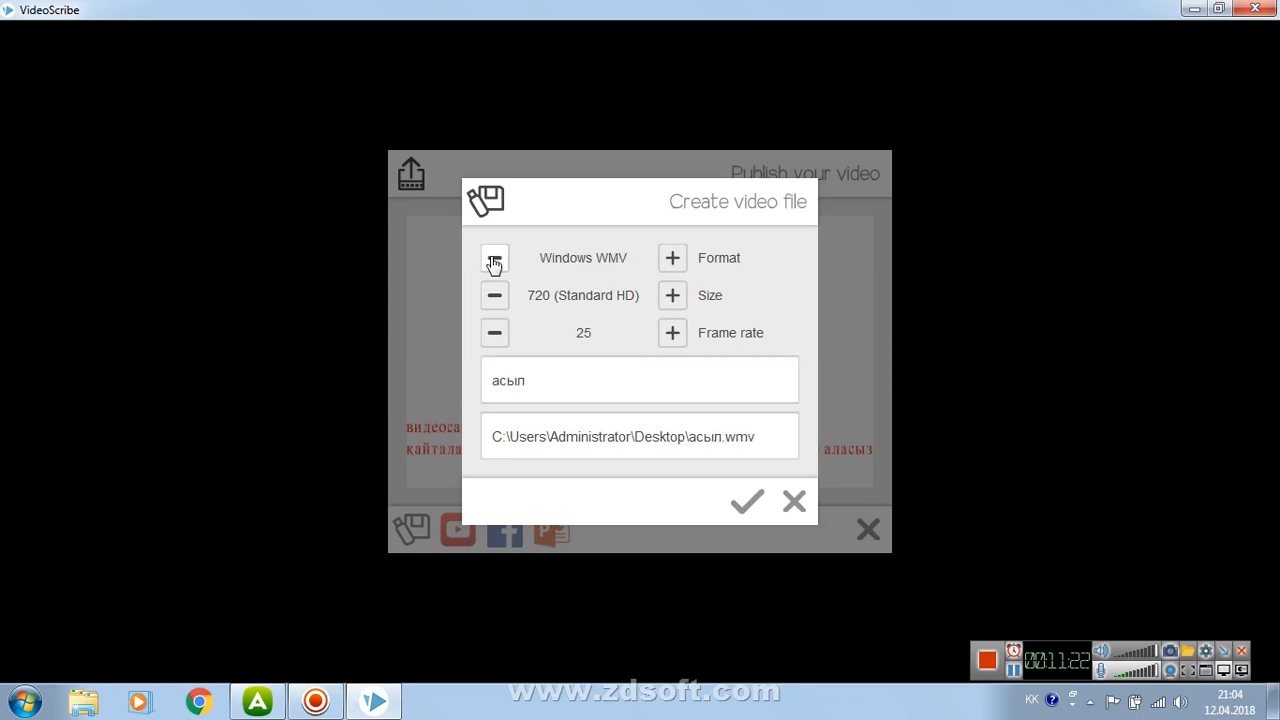
left_click(494, 261)
left_click(494, 261)
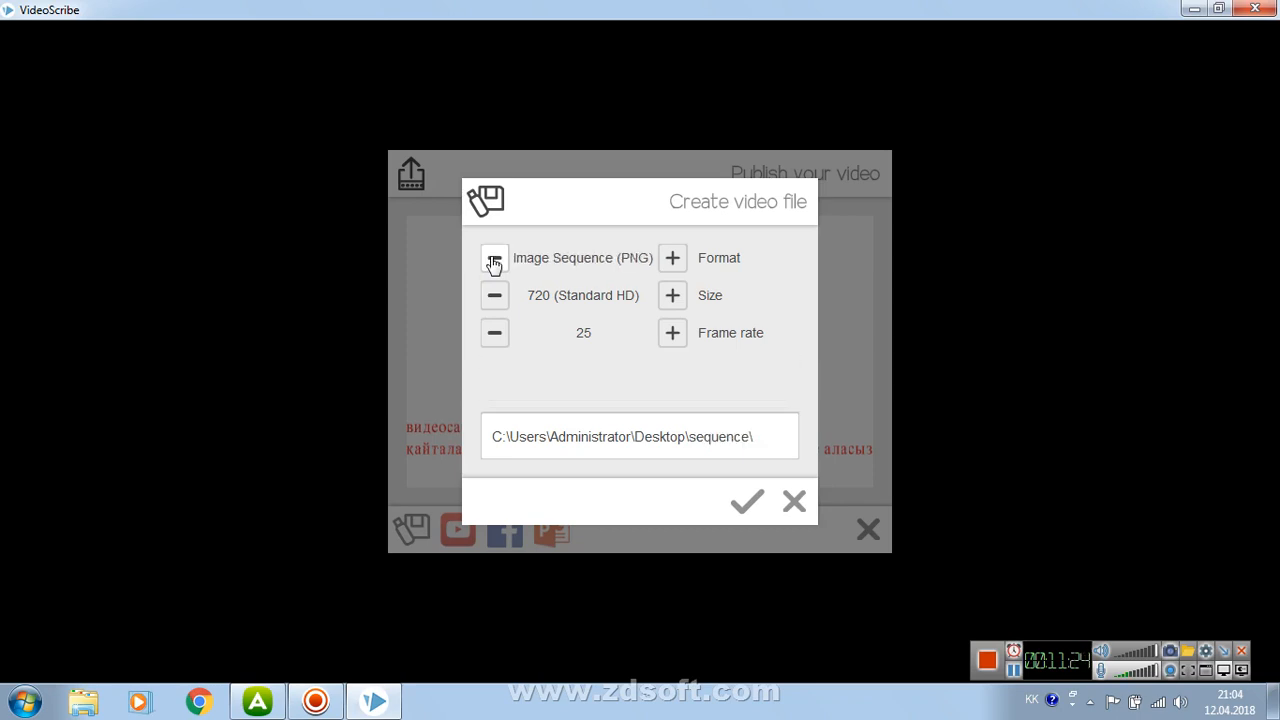
left_click(494, 261)
left_click(494, 261)
left_click(494, 261)
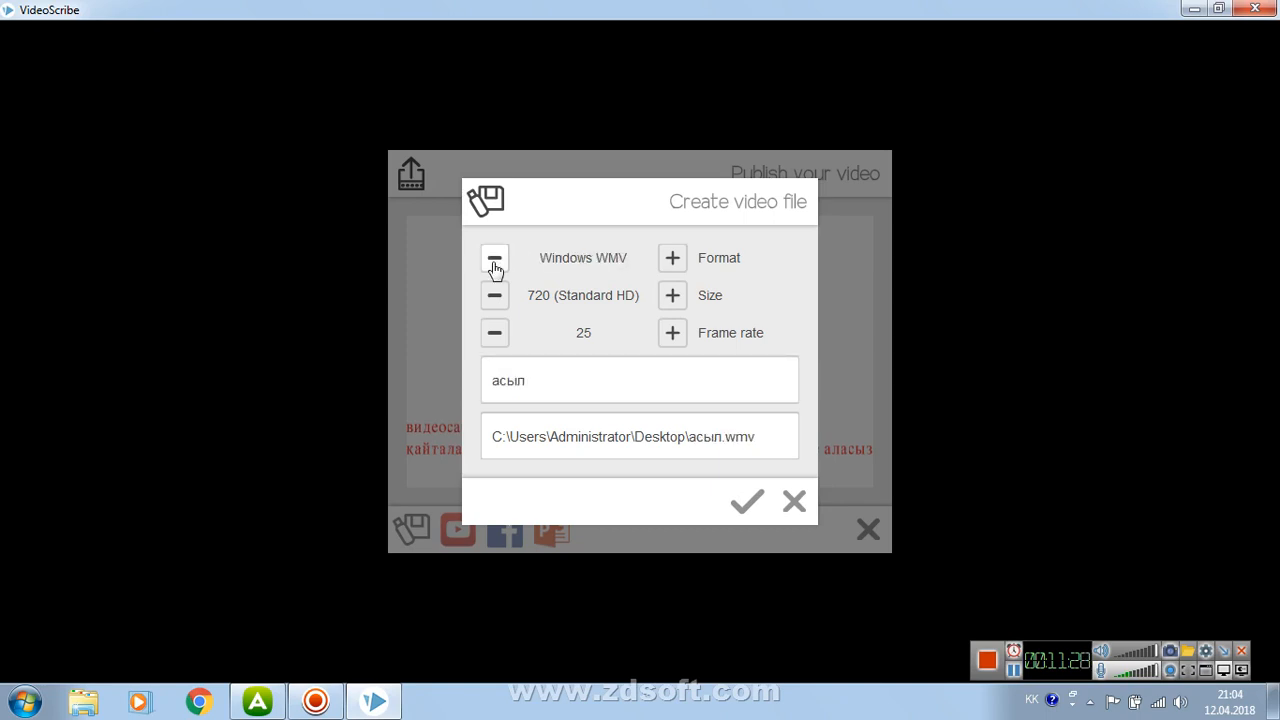
Step: Cycle through the frame rate options and start exporting the 720 (Standard HD) Windows WMV video
left_click(492, 340)
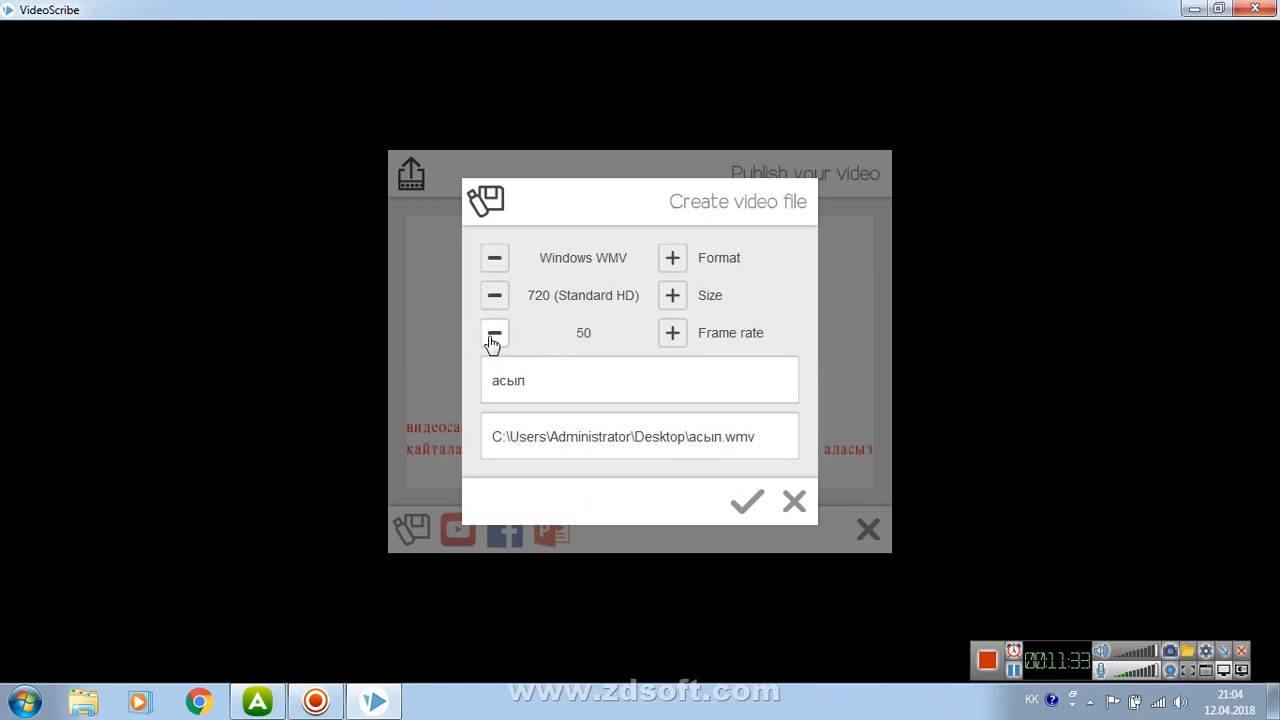
left_click(492, 340)
left_click(492, 340)
left_click(748, 510)
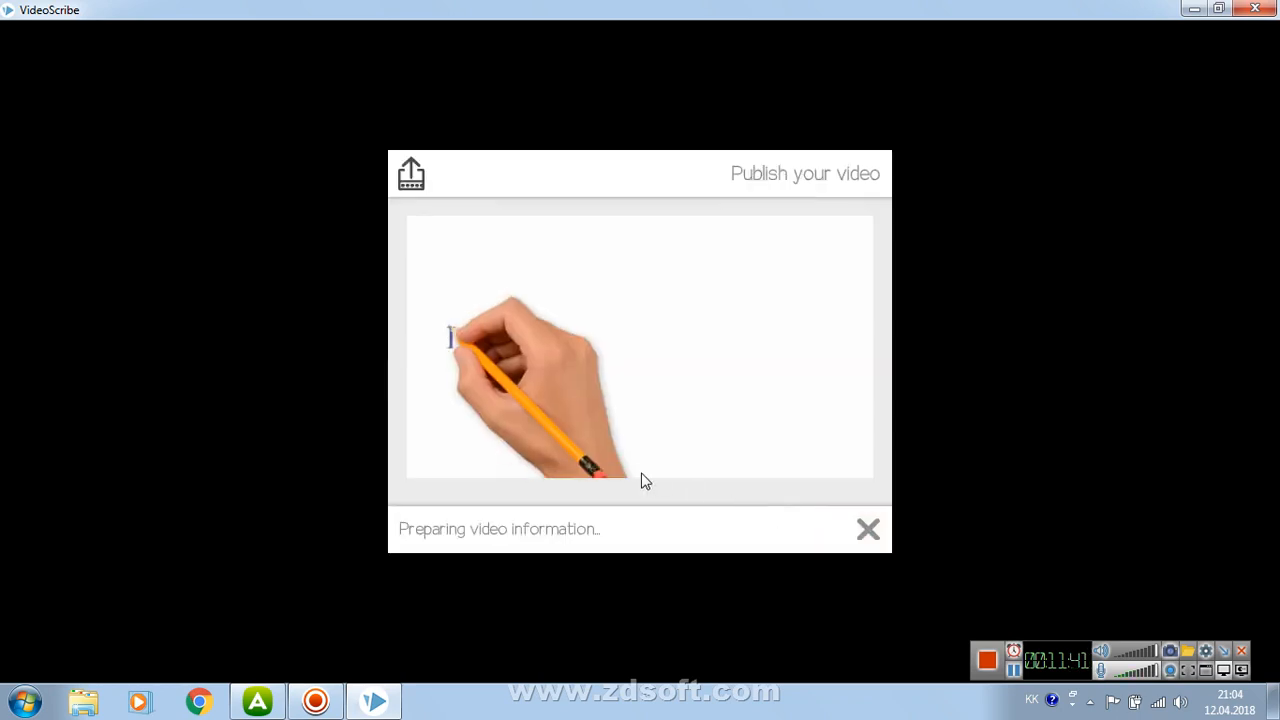